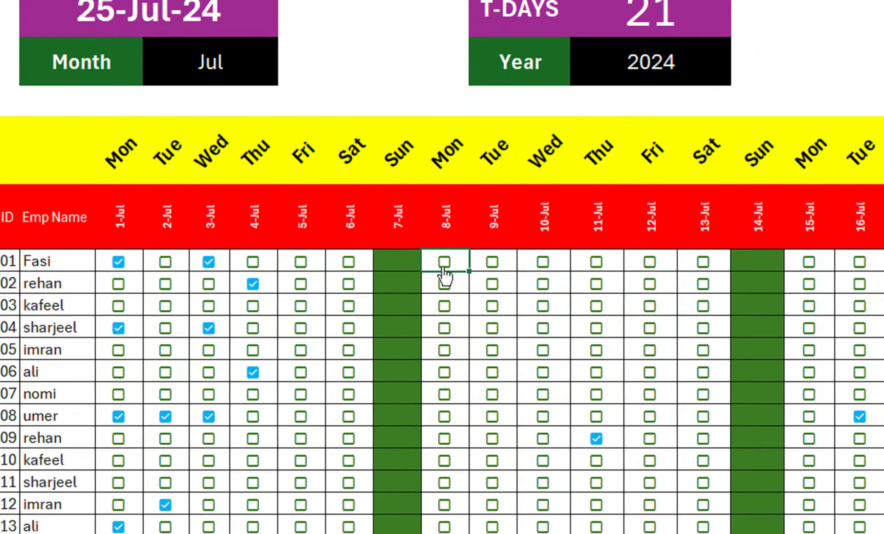
Mark the first employee present on 8, 17, 18, 19 and 20 July in the attendance grid.
{"action": "left_click", "coordinate": [245, 261]}
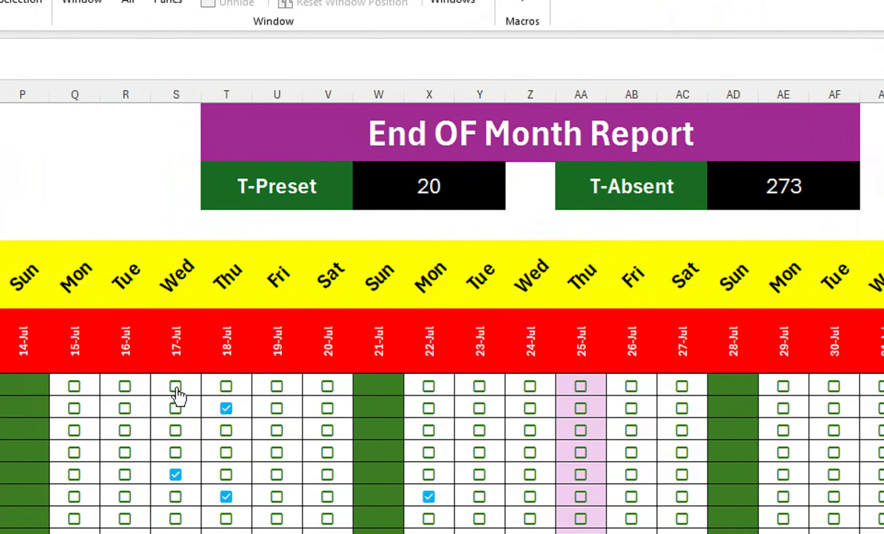
{"action": "left_click", "coordinate": [125, 404]}
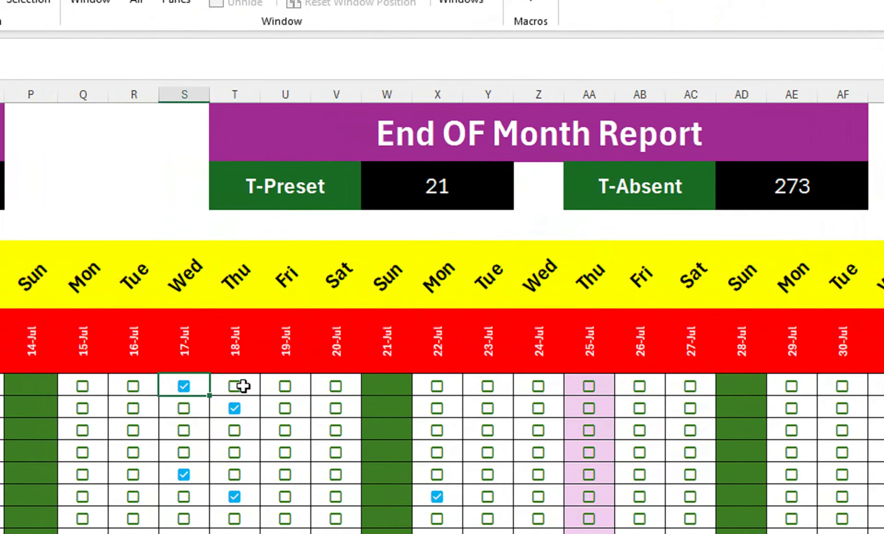
{"action": "left_click", "coordinate": [242, 386]}
{"action": "left_click", "coordinate": [236, 387]}
{"action": "left_click", "coordinate": [285, 391]}
{"action": "left_click", "coordinate": [336, 387]}
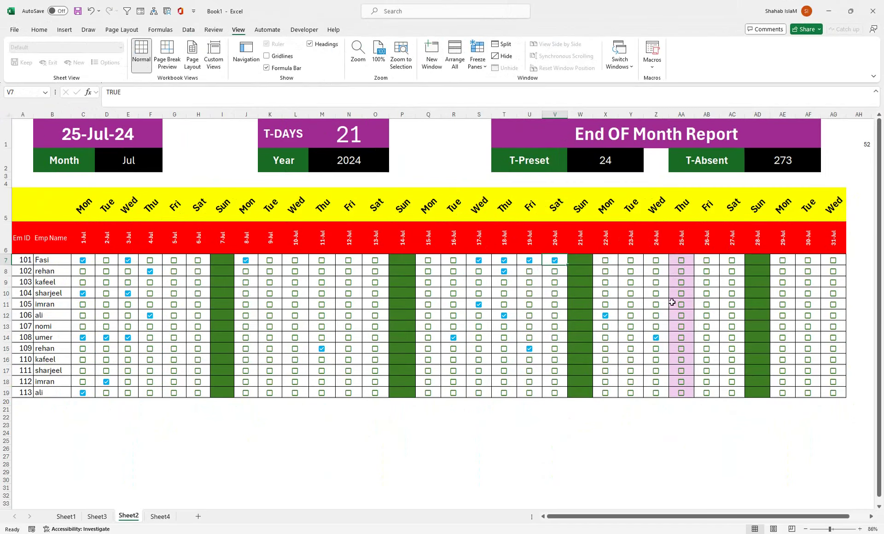
Switch the attendance sheet's Month to Aug to preview its calendar and set it back to Jul.
{"action": "left_click", "coordinate": [145, 164]}
{"action": "left_click", "coordinate": [166, 168]}
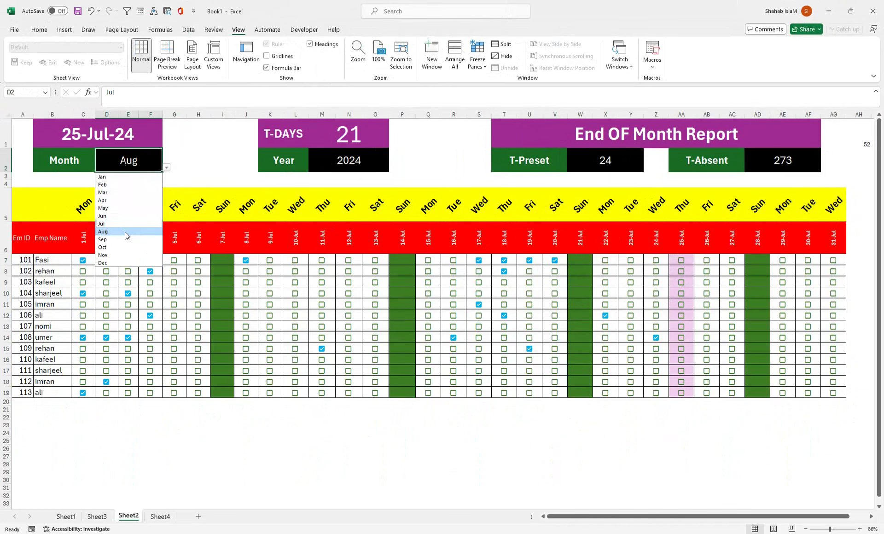
{"action": "left_click", "coordinate": [103, 231]}
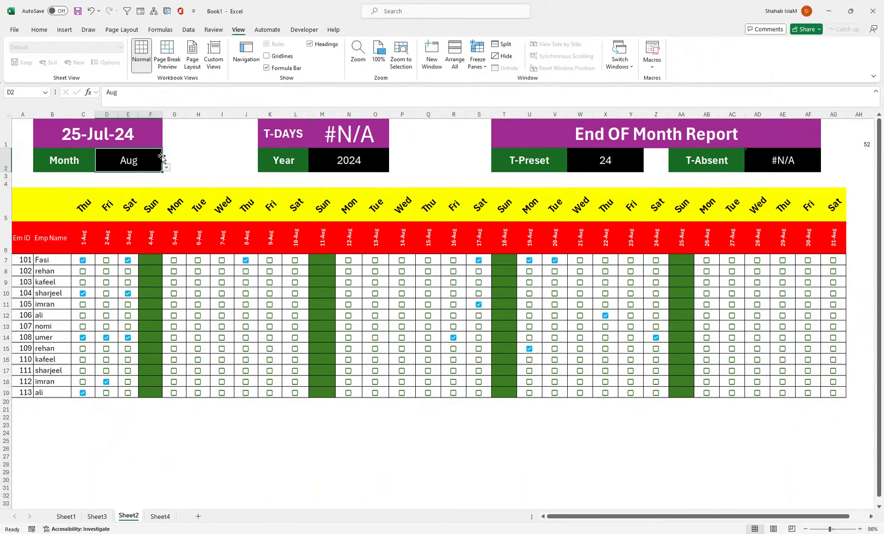
{"action": "left_click", "coordinate": [168, 169]}
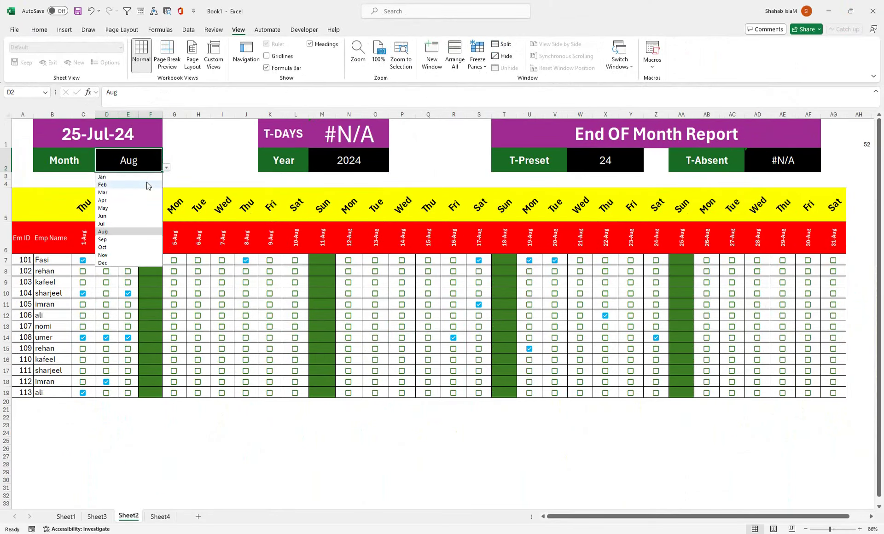
{"action": "left_click", "coordinate": [110, 225]}
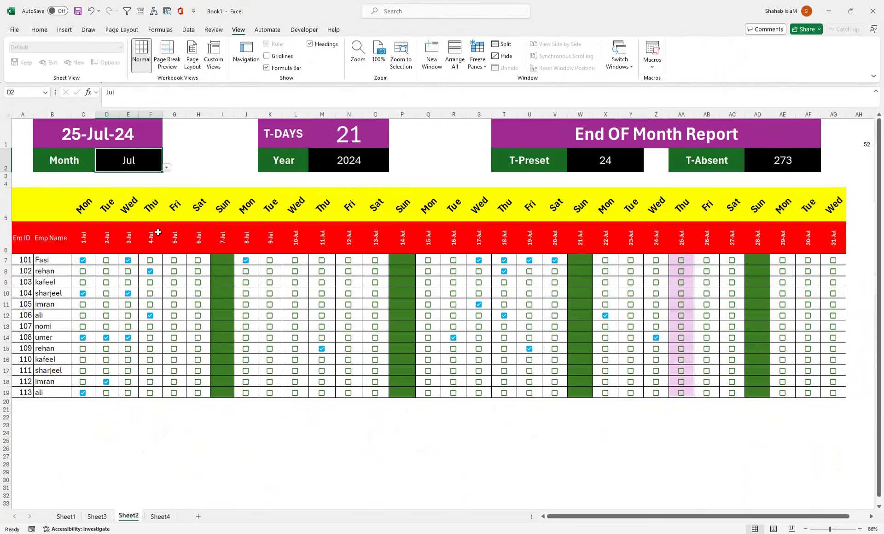
Switch the attendance sheet's Month to Jun to preview its calendar and return it to Jul.
{"action": "left_click", "coordinate": [166, 168]}
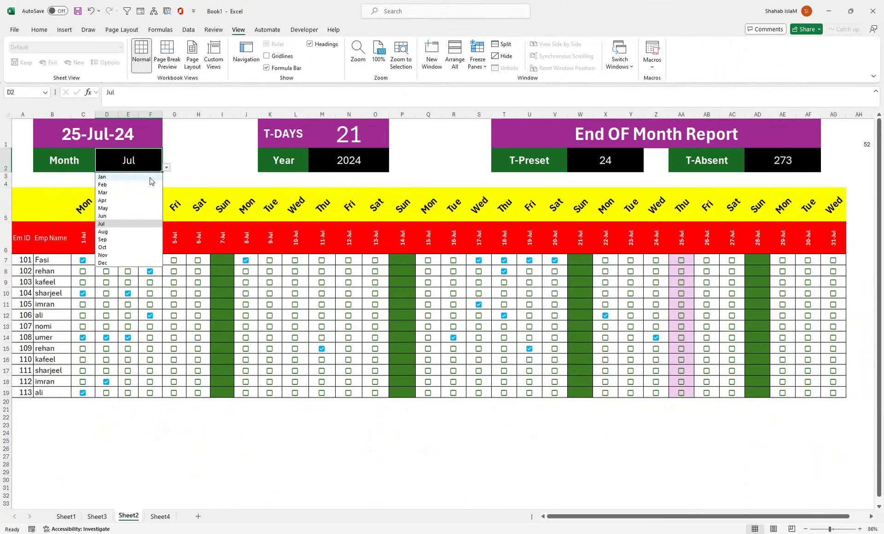
{"action": "left_click", "coordinate": [127, 215]}
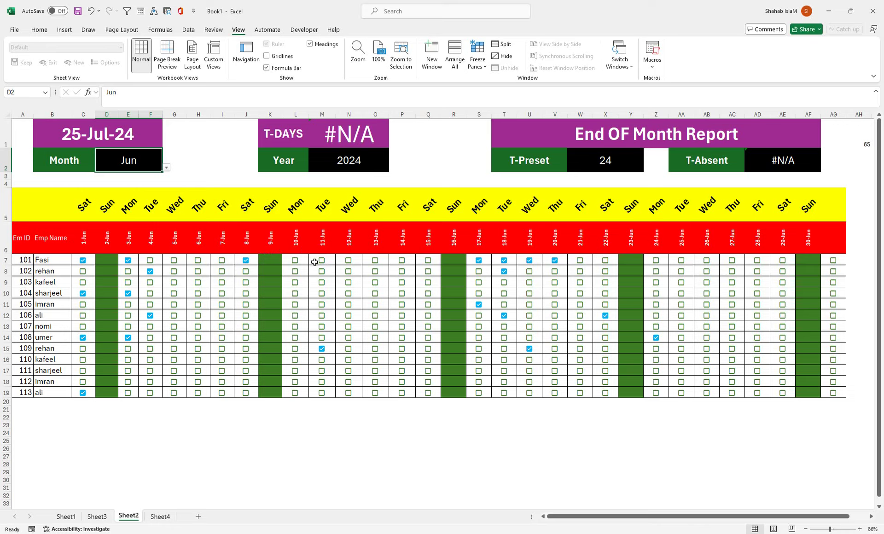
{"action": "left_click", "coordinate": [168, 169]}
{"action": "left_click", "coordinate": [114, 224]}
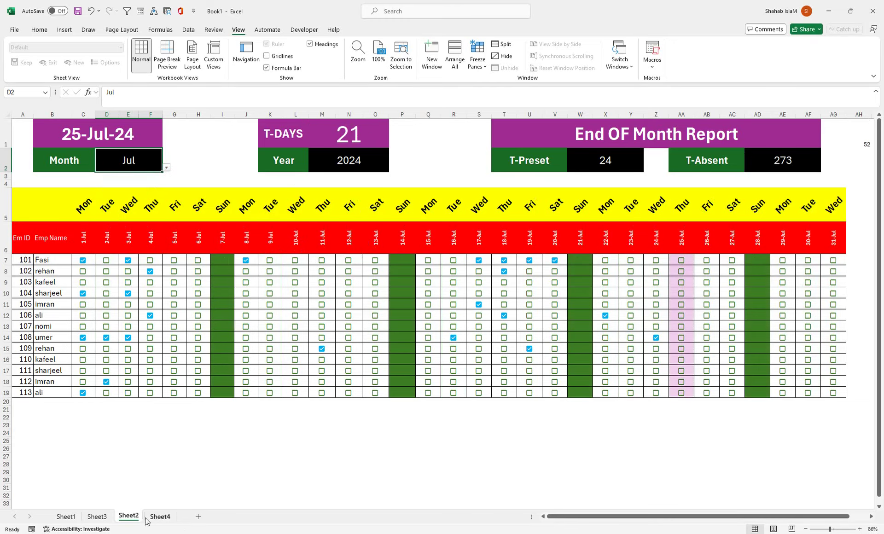
On Sheet4, fill the month names from Jan in A1 down to Dec in A12.
{"action": "left_click", "coordinate": [159, 517]}
{"action": "left_click", "coordinate": [32, 125]}
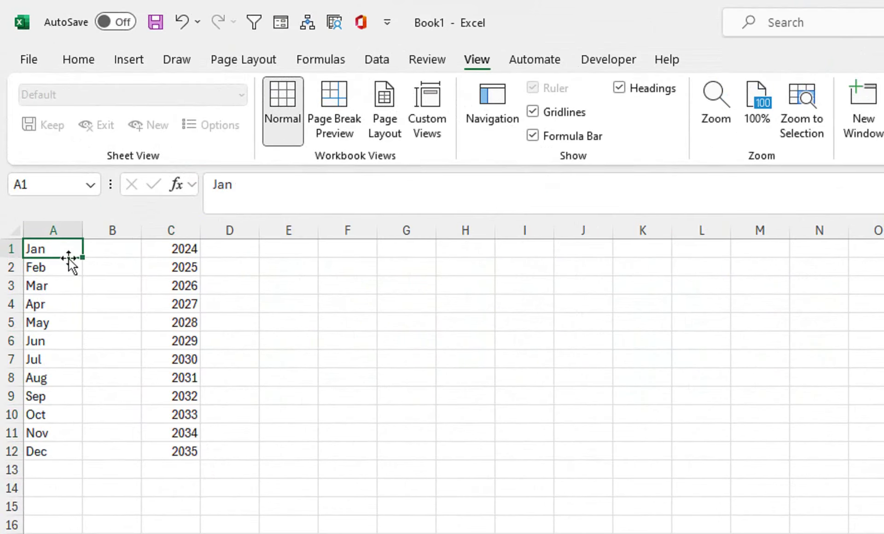
{"action": "left_click_drag", "start_coordinate": [82, 260], "coordinate": [59, 460]}
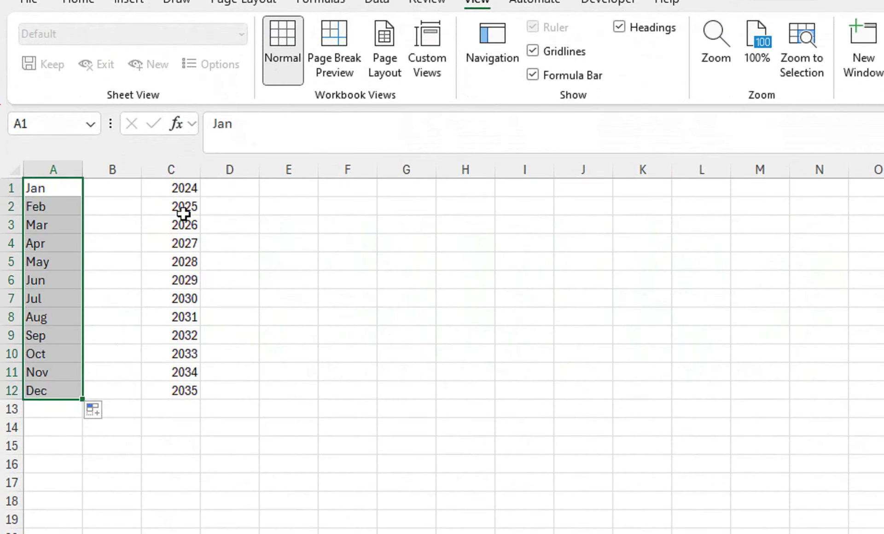
Fill the years as a series from 2024 in C1 down to 2035 in C12.
{"action": "left_click", "coordinate": [192, 252]}
{"action": "left_click_drag", "start_coordinate": [201, 197], "coordinate": [199, 398]}
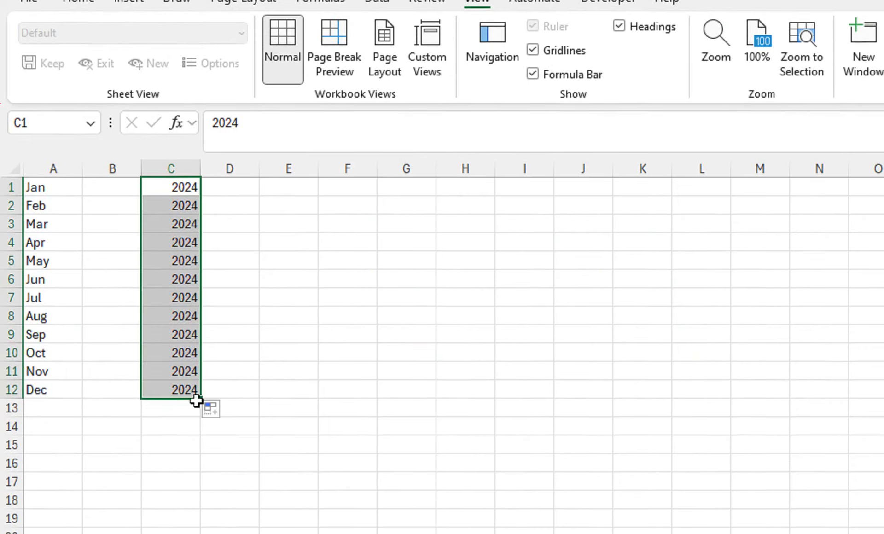
{"action": "left_click", "coordinate": [211, 405]}
{"action": "left_click", "coordinate": [242, 443]}
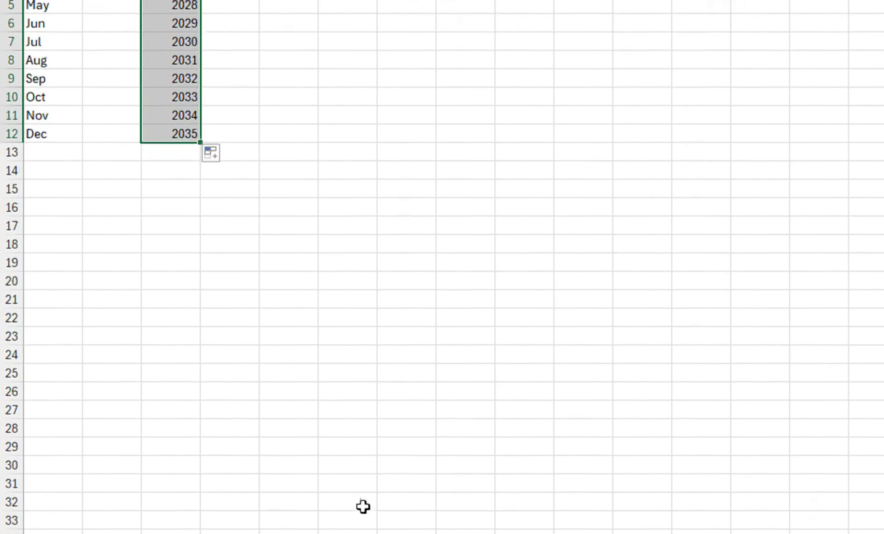
Add a new worksheet and enter the headers "Em ID" in A8 and "Em Name" in B8.
{"action": "left_click", "coordinate": [396, 499]}
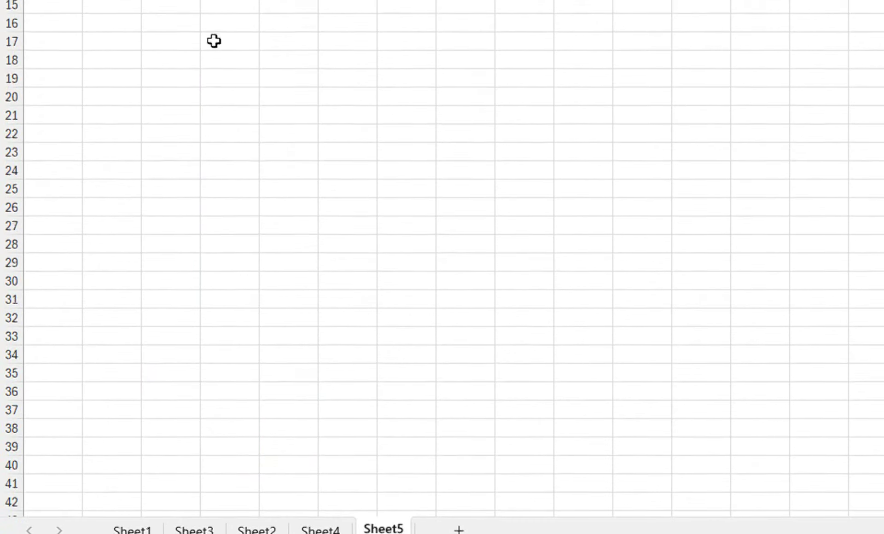
{"action": "left_click", "coordinate": [70, 137]}
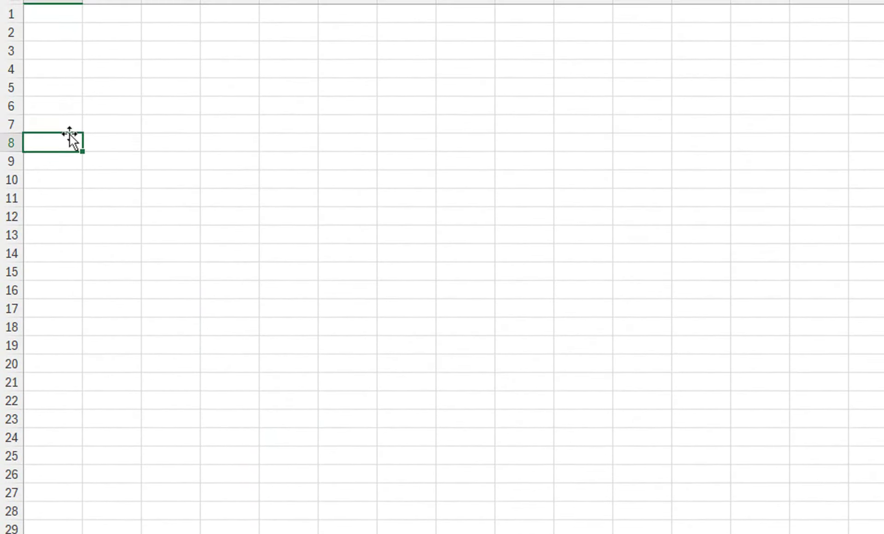
{"action": "type", "text": "Em"}
{"action": "key", "text": "Return"}
{"action": "key", "text": "Right"}
{"action": "key", "text": "Up"}
{"action": "type", "text": "Em NAme"}
{"action": "key", "text": "Return"}
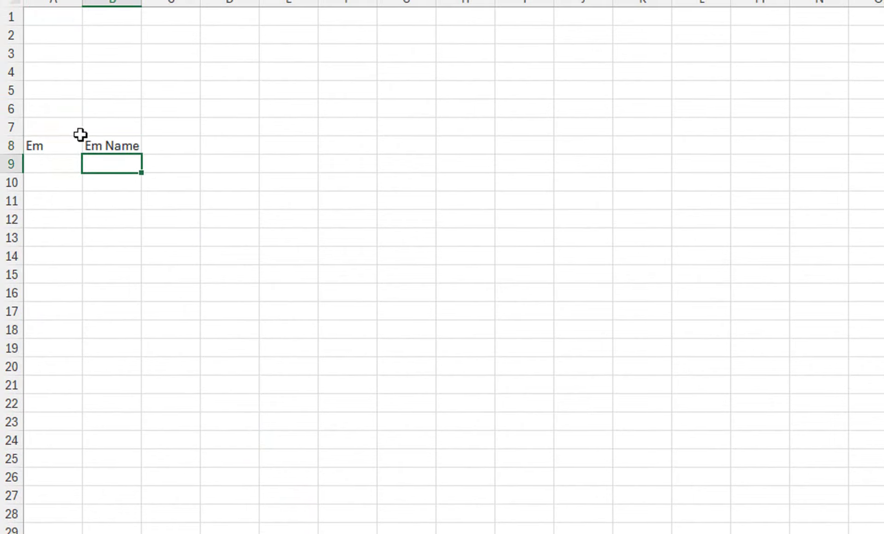
{"action": "left_click", "coordinate": [52, 148]}
{"action": "type", "text": "Em"}
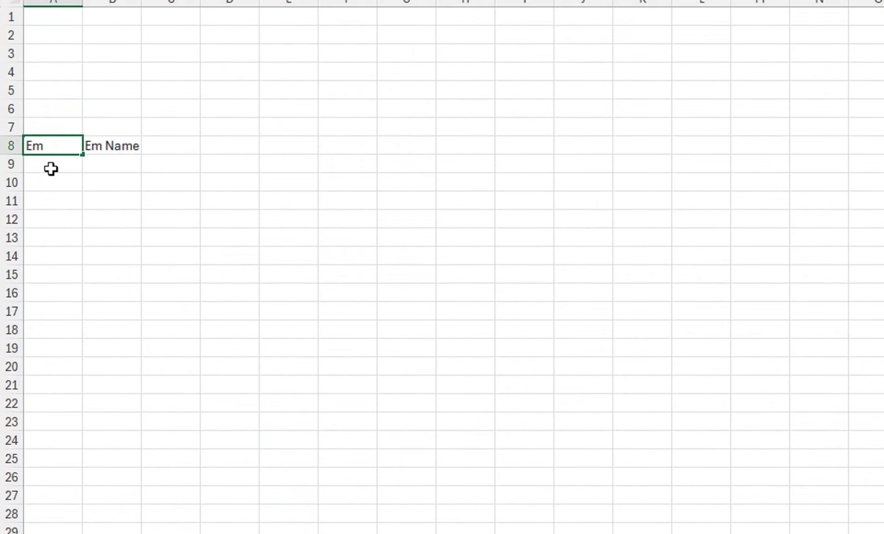
{"action": "type", "text": " ID"}
{"action": "key", "text": "Return"}
Enter the first employee ID in A9 and fill it as a consecutive series down to A21.
{"action": "type", "text": "101"}
{"action": "key", "text": "Return"}
{"action": "left_click", "coordinate": [51, 167]}
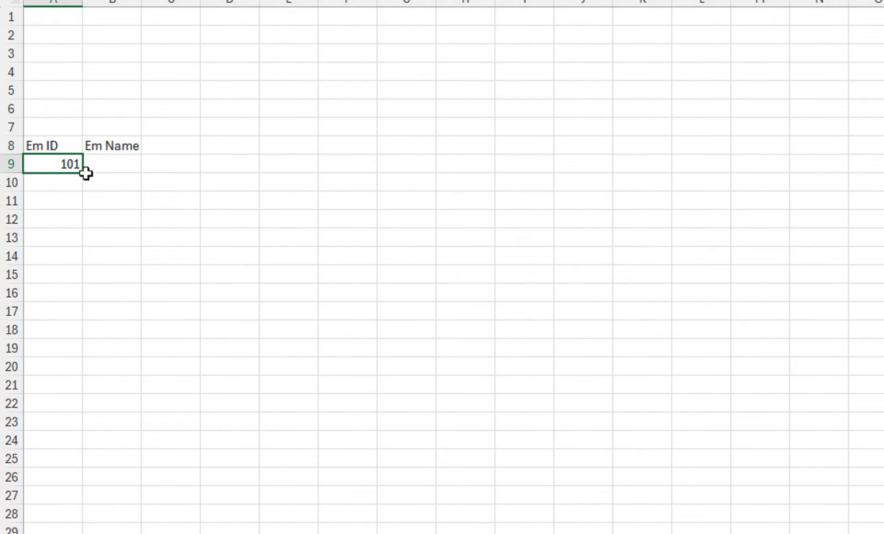
{"action": "left_click_drag", "start_coordinate": [85, 172], "coordinate": [82, 368]}
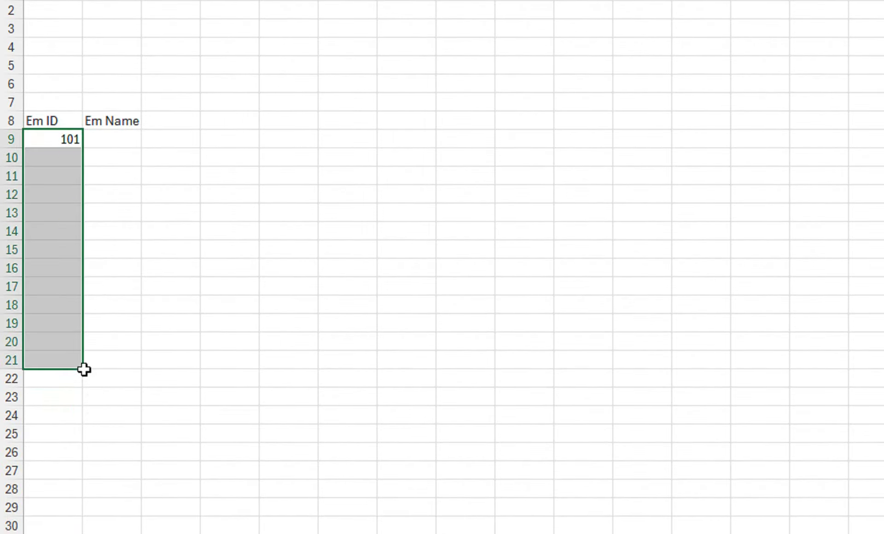
Enter the first two employee names in B9 and B10 and fill the remaining names down to B21.
{"action": "left_click", "coordinate": [129, 142]}
{"action": "type", "text": "Fasi"}
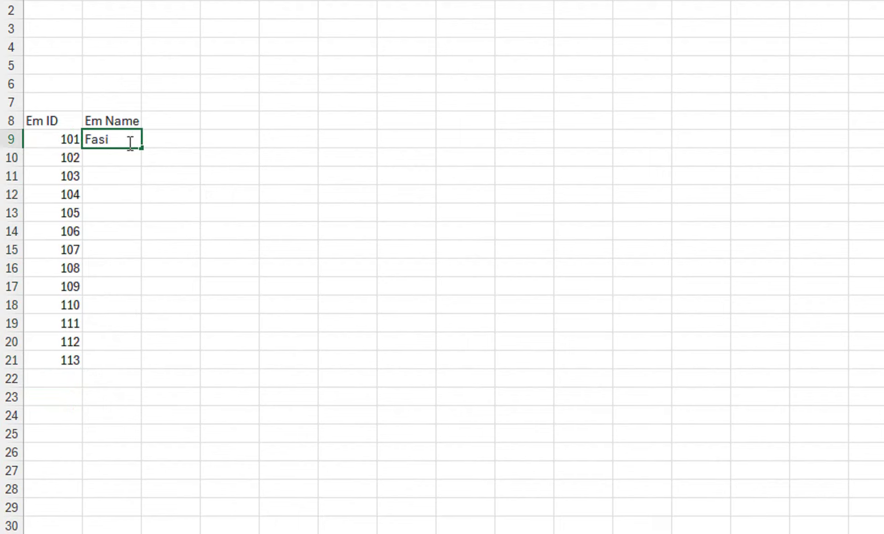
{"action": "key", "text": "Return"}
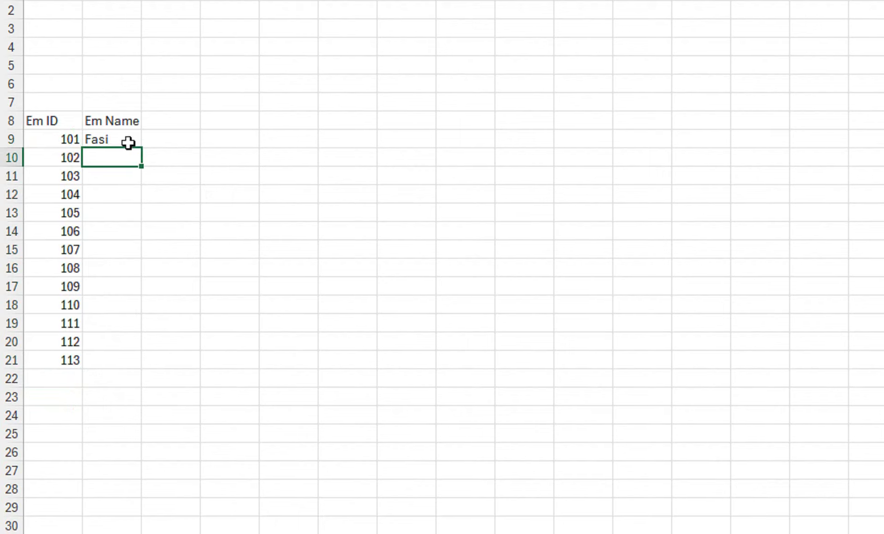
{"action": "type", "text": "Rehan"}
{"action": "double_click", "coordinate": [141, 166]}
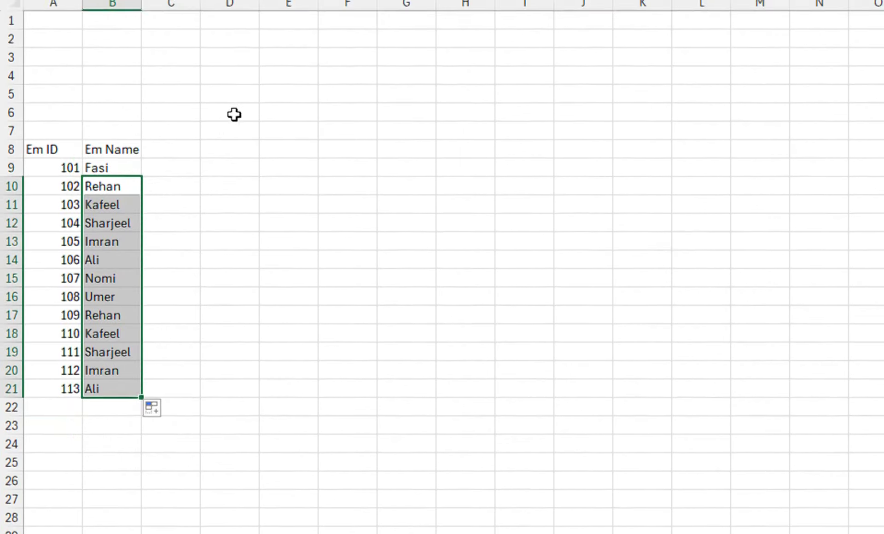
Merge and center the ranges C4:D5 and E4:G5 above the employee table.
{"action": "left_click", "coordinate": [184, 54]}
{"action": "left_click_drag", "start_coordinate": [183, 149], "coordinate": [217, 162]}
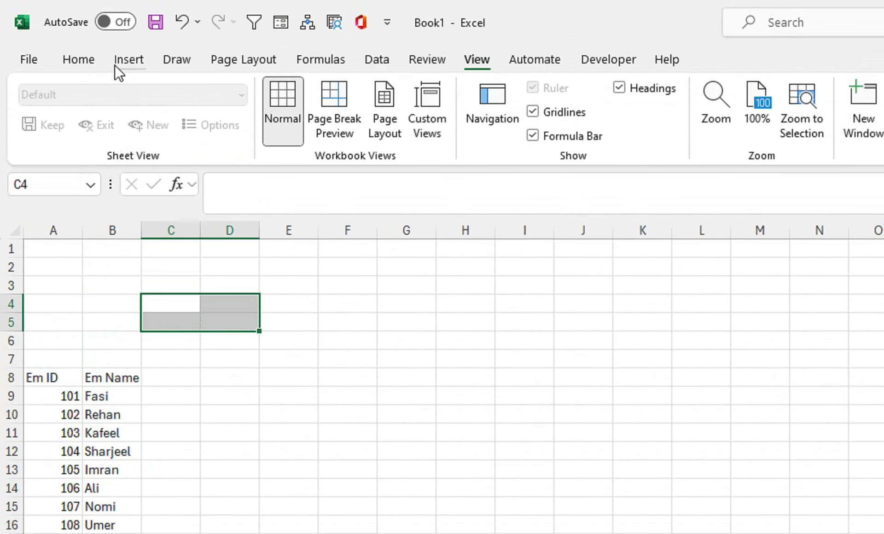
{"action": "left_click", "coordinate": [78, 59]}
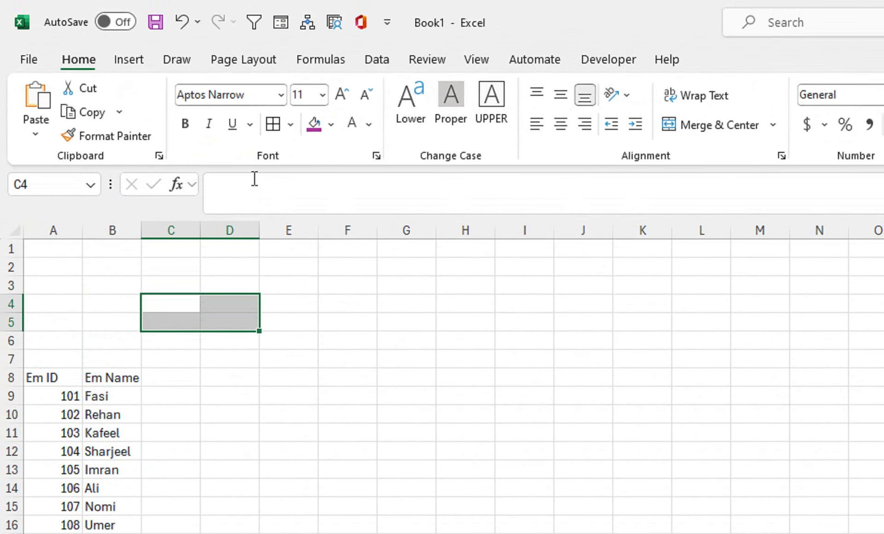
{"action": "left_click", "coordinate": [711, 125]}
{"action": "left_click_drag", "start_coordinate": [282, 320], "coordinate": [450, 308]}
{"action": "left_click", "coordinate": [674, 124]}
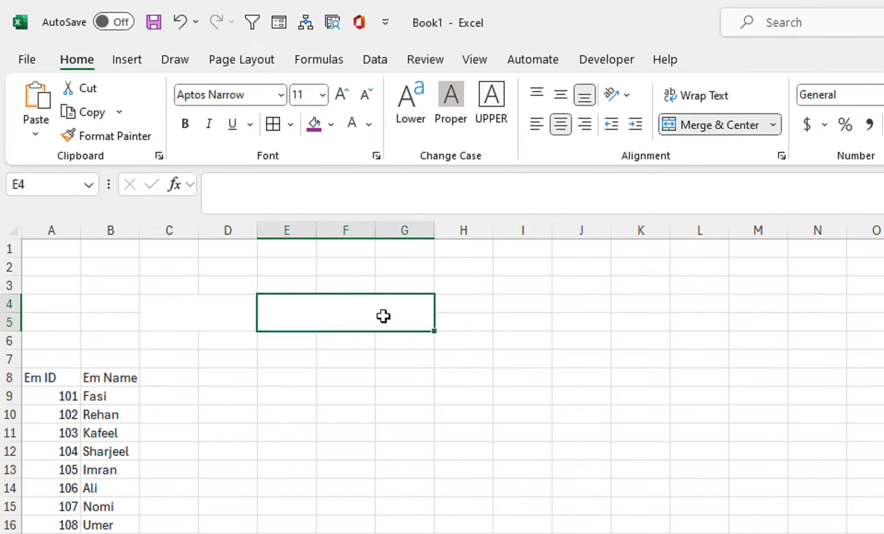
{"action": "left_click", "coordinate": [217, 312]}
{"action": "type", "text": "month"}
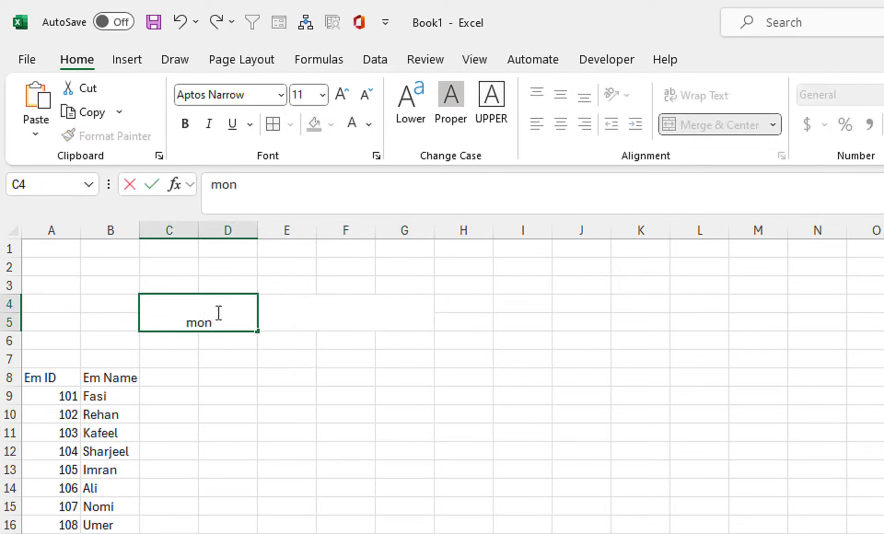
{"action": "key", "text": "BackSpace"}
{"action": "key", "text": "BackSpace"}
{"action": "key", "text": "BackSpace"}
{"action": "key", "text": "BackSpace"}
{"action": "key", "text": "BackSpace"}
{"action": "left_click", "coordinate": [290, 370]}
Fill the merged cell C4:D5 with a bright green theme shade and the merged cell E4:G5 with black.
{"action": "left_click", "coordinate": [239, 314]}
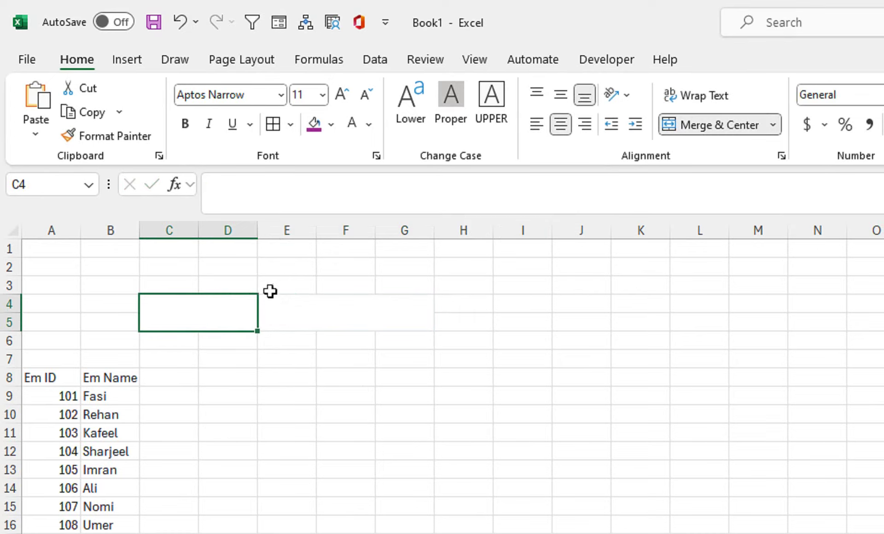
{"action": "left_click", "coordinate": [313, 126]}
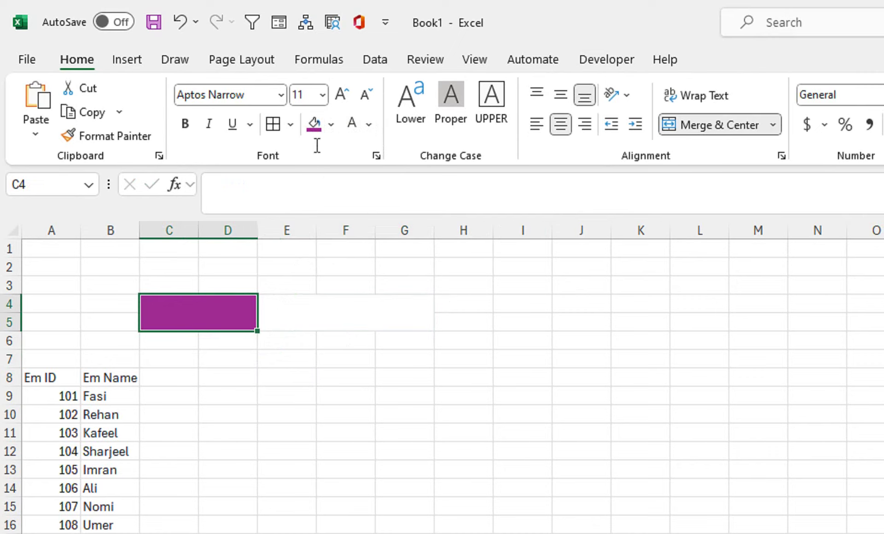
{"action": "left_click", "coordinate": [316, 308]}
{"action": "left_click", "coordinate": [331, 125]}
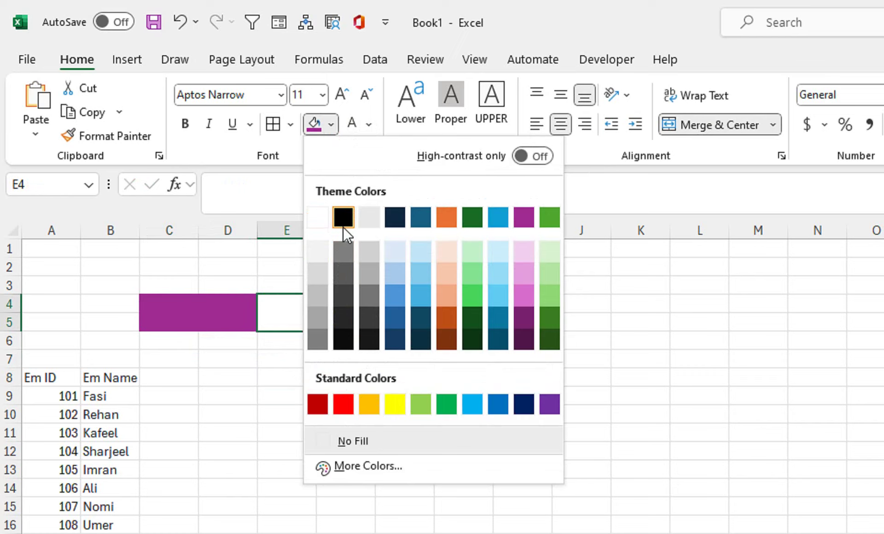
{"action": "left_click", "coordinate": [344, 226]}
{"action": "left_click", "coordinate": [229, 304]}
{"action": "left_click", "coordinate": [331, 125]}
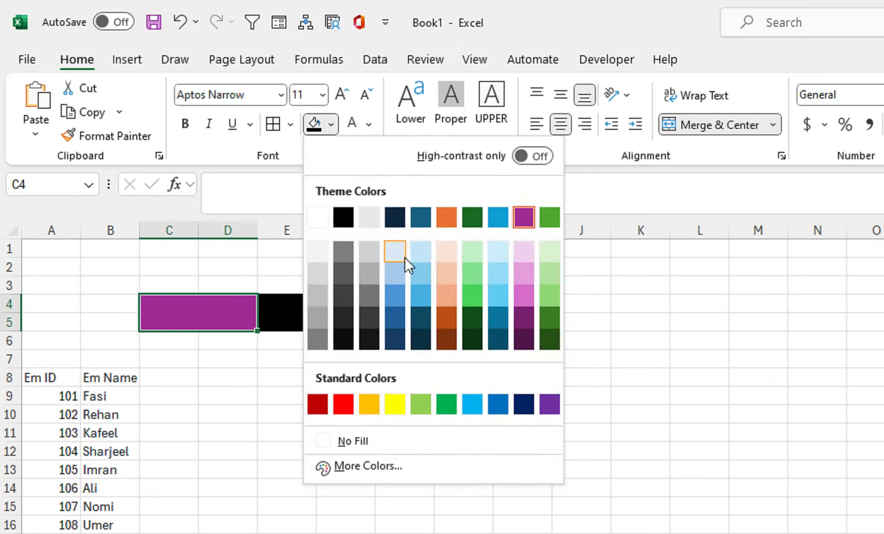
{"action": "left_click", "coordinate": [475, 297]}
Copy the green and black block in C4:G5 and paste it at K4 and R4.
{"action": "left_click", "coordinate": [404, 307]}
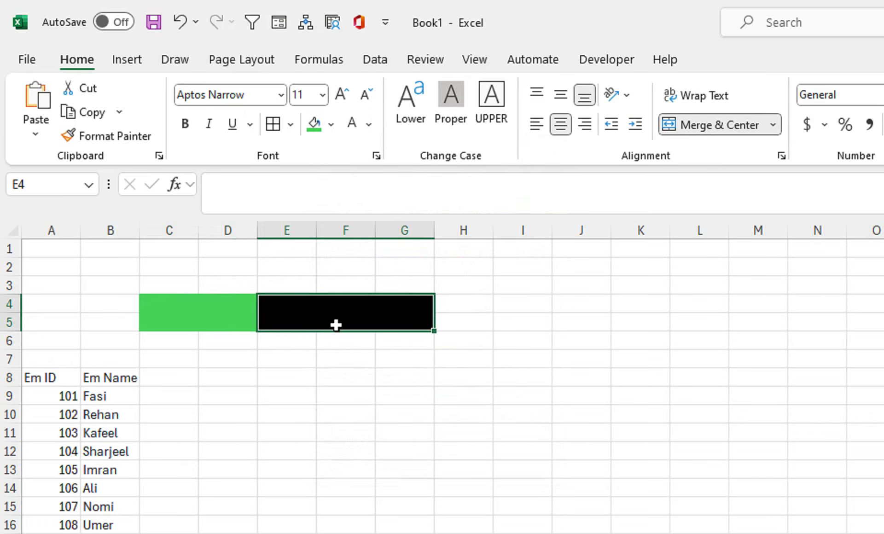
{"action": "left_click_drag", "start_coordinate": [237, 316], "coordinate": [286, 321]}
{"action": "key", "text": "ctrl+c"}
{"action": "left_click", "coordinate": [654, 308]}
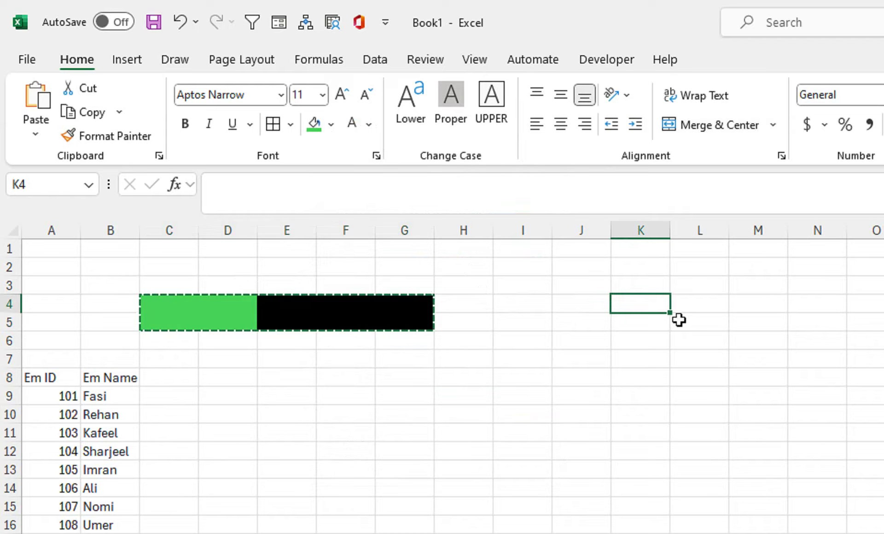
{"action": "key", "text": "ctrl+v"}
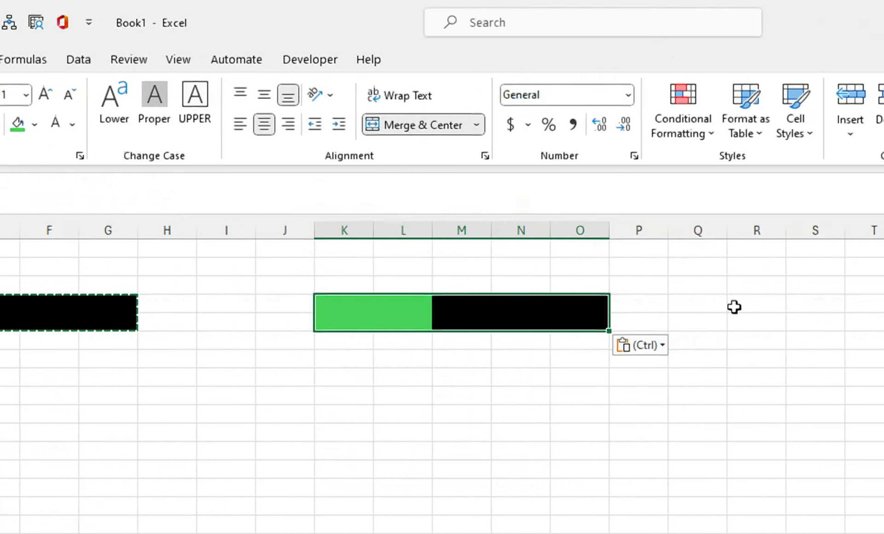
{"action": "left_click", "coordinate": [735, 307]}
{"action": "key", "text": "ctrl+v"}
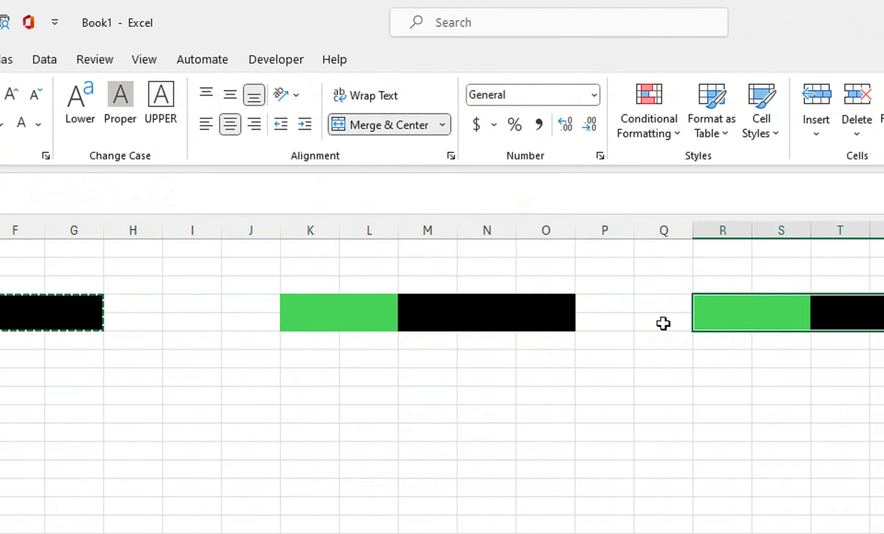
Enter Month in the green merged cell C4 and set its font color to black.
{"action": "left_click", "coordinate": [202, 311]}
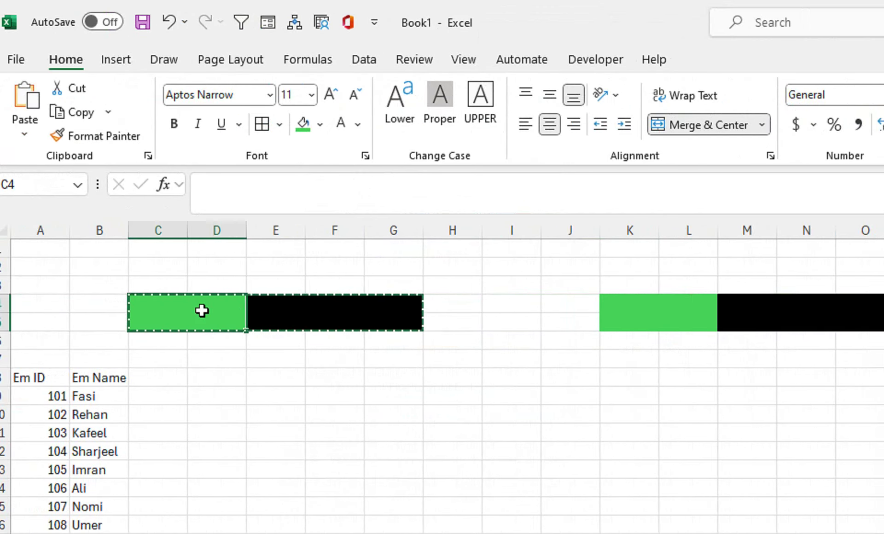
{"action": "type", "text": "MOnth"}
{"action": "key", "text": "Tab"}
{"action": "left_click", "coordinate": [203, 310]}
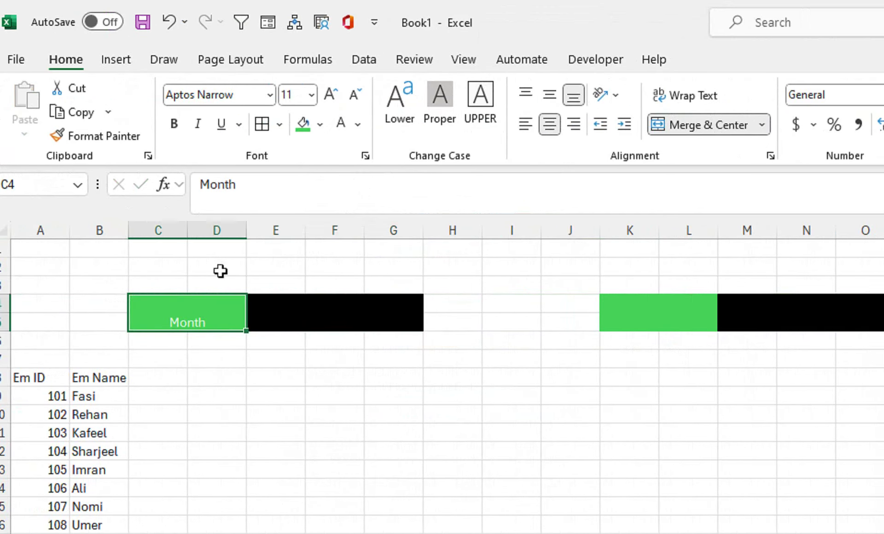
{"action": "left_click", "coordinate": [364, 121]}
{"action": "left_click", "coordinate": [372, 237]}
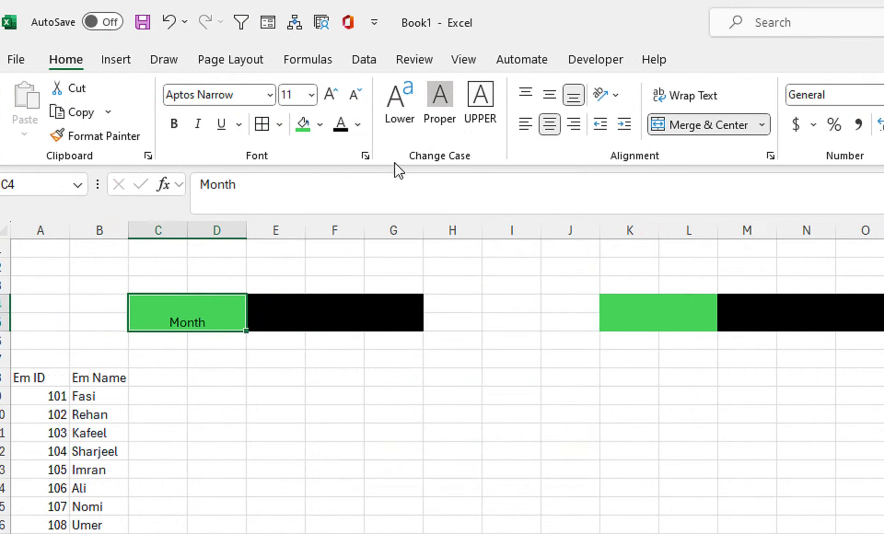
Enter Year in the green merged cell K4 and make its font black.
{"action": "left_click", "coordinate": [607, 313]}
{"action": "type", "text": "Year"}
{"action": "key", "text": "Tab"}
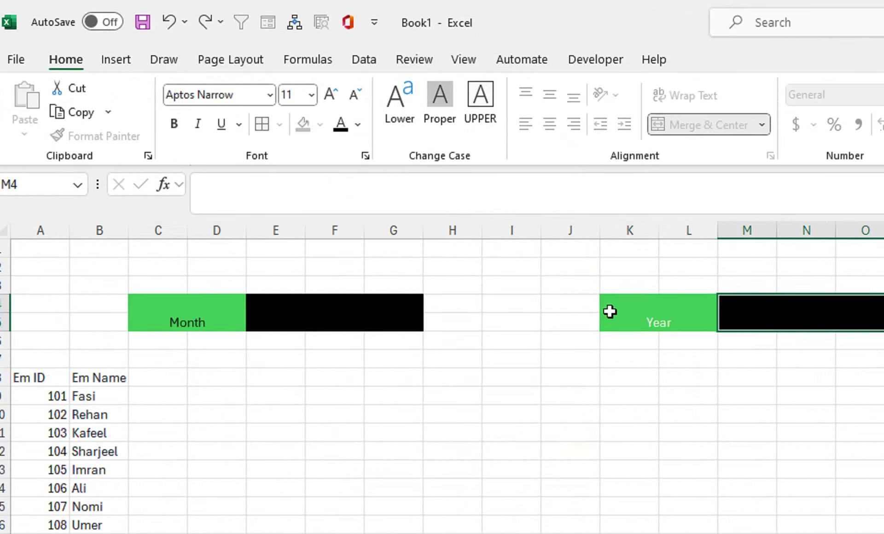
{"action": "left_click", "coordinate": [610, 311]}
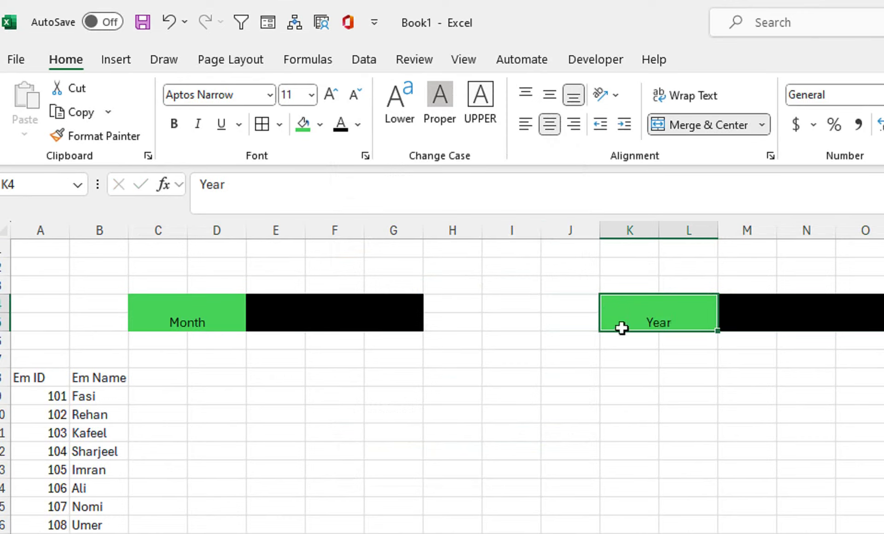
Middle-align the Month and Year labels in C4 and K4, enlarge their font by five size increments and make them bold.
{"action": "left_click", "coordinate": [213, 316]}
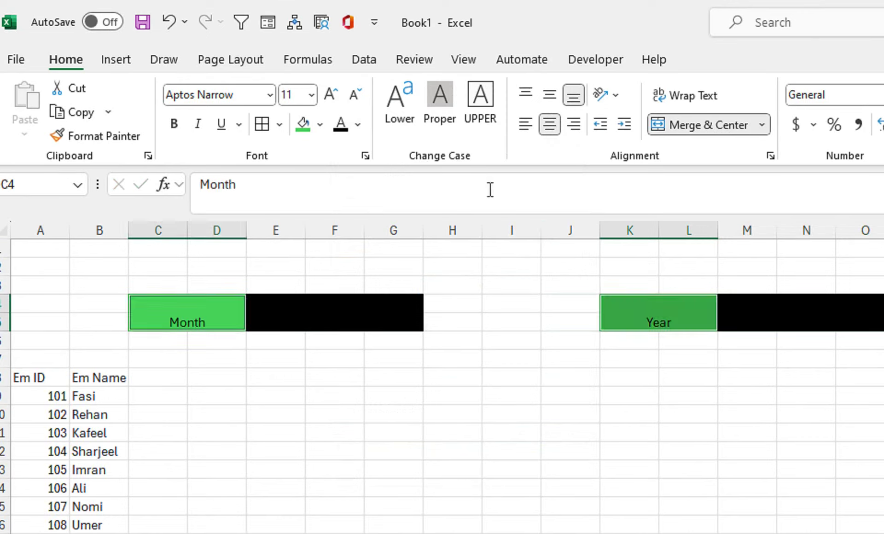
{"action": "left_click", "coordinate": [549, 95]}
{"action": "left_click", "coordinate": [329, 95]}
{"action": "left_click", "coordinate": [329, 96]}
{"action": "left_click", "coordinate": [328, 95]}
{"action": "left_click", "coordinate": [329, 96]}
{"action": "left_click", "coordinate": [329, 95]}
{"action": "left_click", "coordinate": [179, 124]}
Add a list data validation to the black month cell E4, using the months in Sheet4 A1:A12 as its source.
{"action": "left_click", "coordinate": [330, 328]}
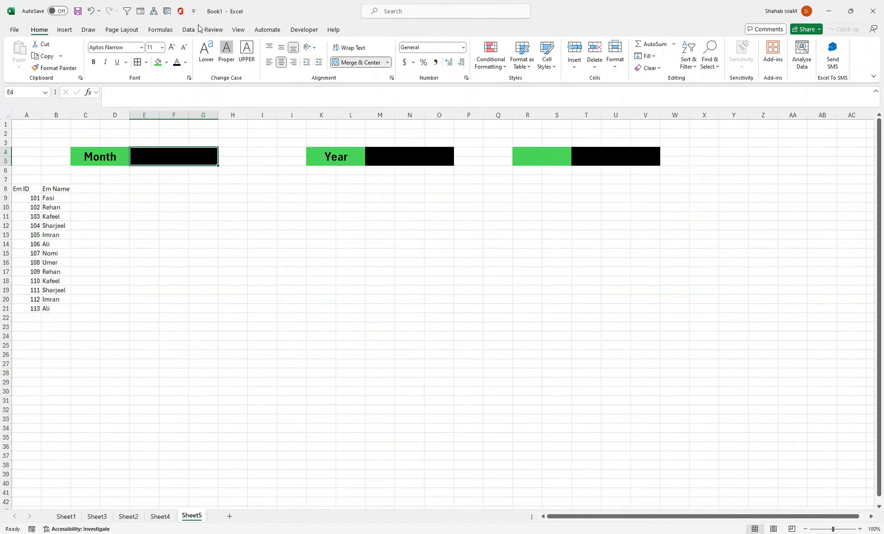
{"action": "left_click", "coordinate": [367, 59]}
{"action": "left_click", "coordinate": [599, 69]}
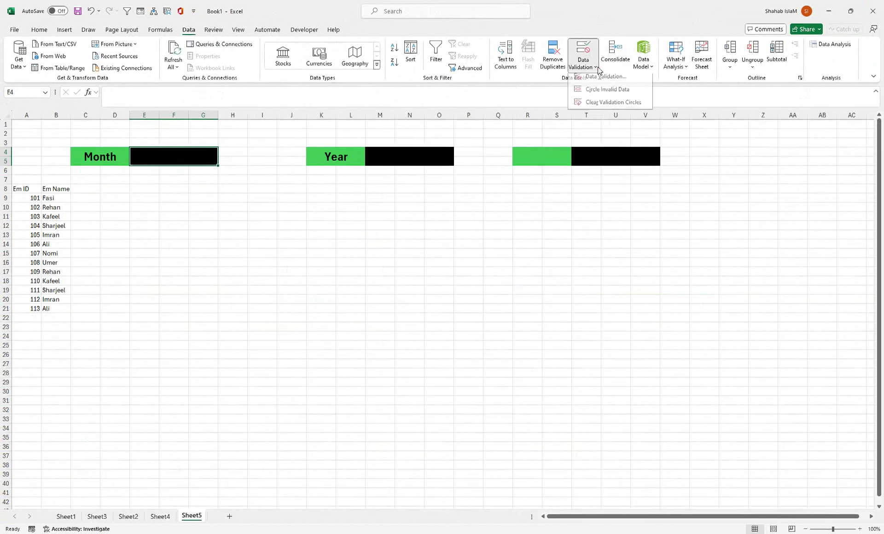
{"action": "left_click", "coordinate": [601, 79]}
{"action": "left_click", "coordinate": [406, 254]}
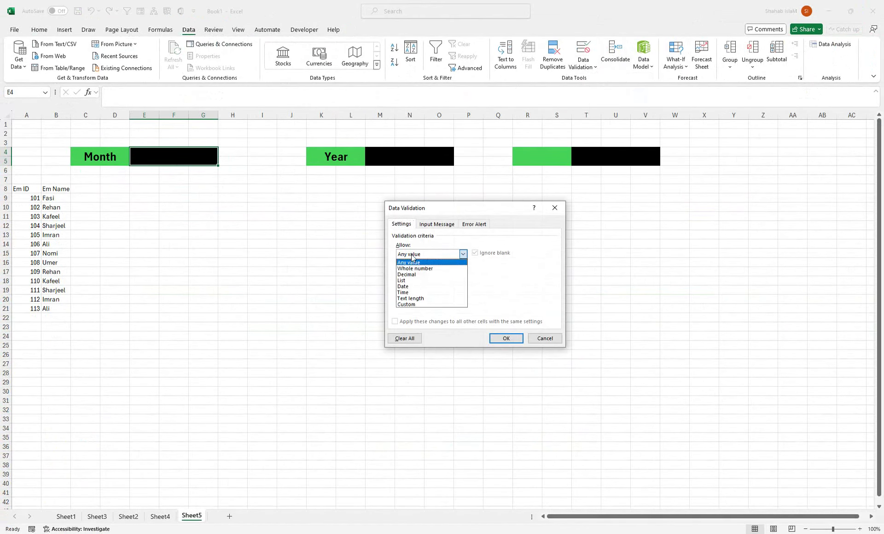
{"action": "left_click", "coordinate": [406, 277]}
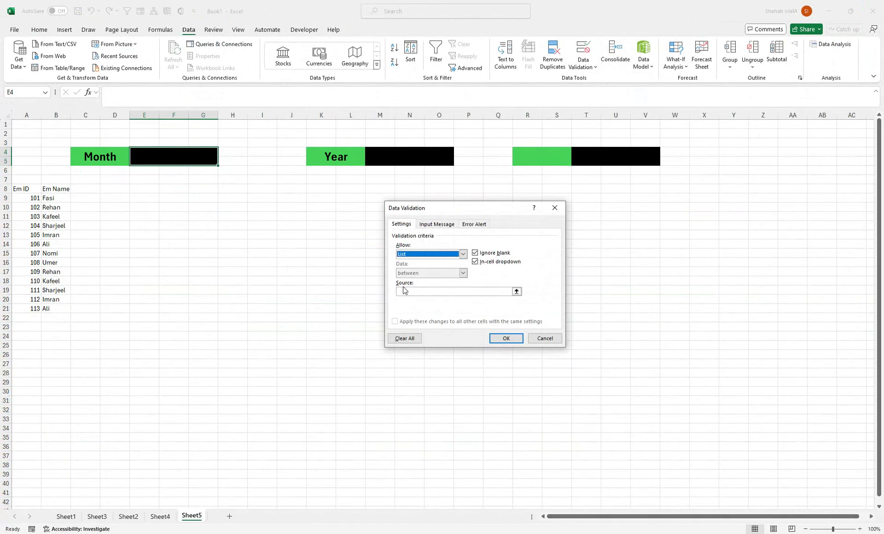
{"action": "left_click", "coordinate": [161, 516]}
{"action": "left_click_drag", "start_coordinate": [36, 125], "coordinate": [27, 226]}
{"action": "left_click", "coordinate": [506, 339]}
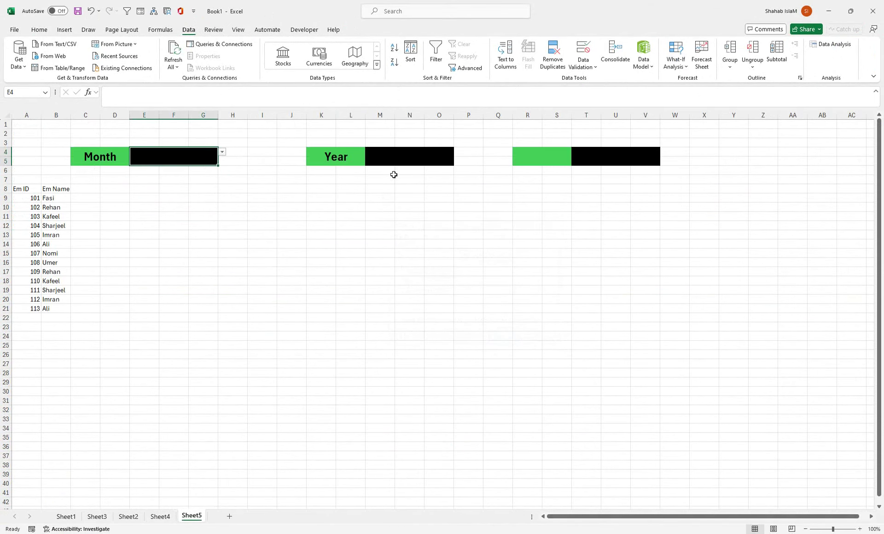
Add a list data validation to the black year cell M4 with the source =Sheet4!$C$1:$C$12.
{"action": "left_click", "coordinate": [583, 63]}
{"action": "left_click", "coordinate": [594, 79]}
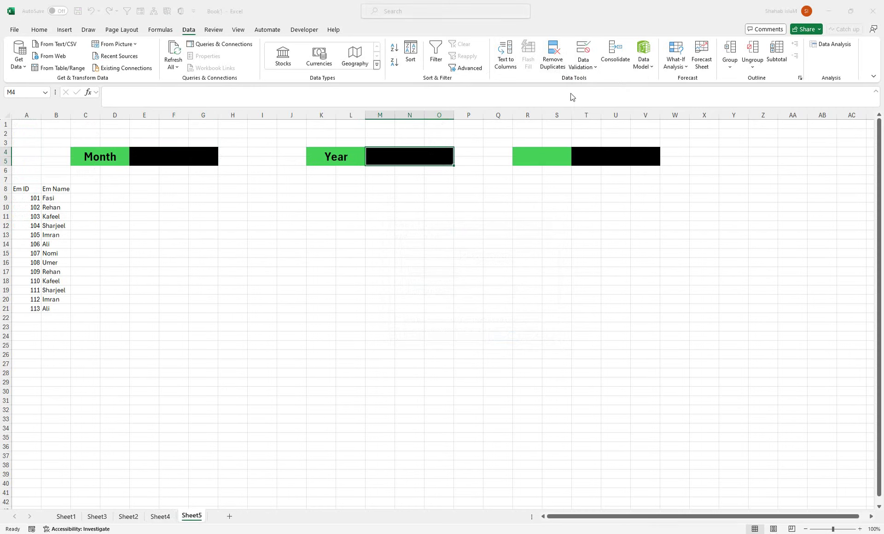
{"action": "left_click", "coordinate": [408, 254]}
{"action": "left_click", "coordinate": [404, 281]}
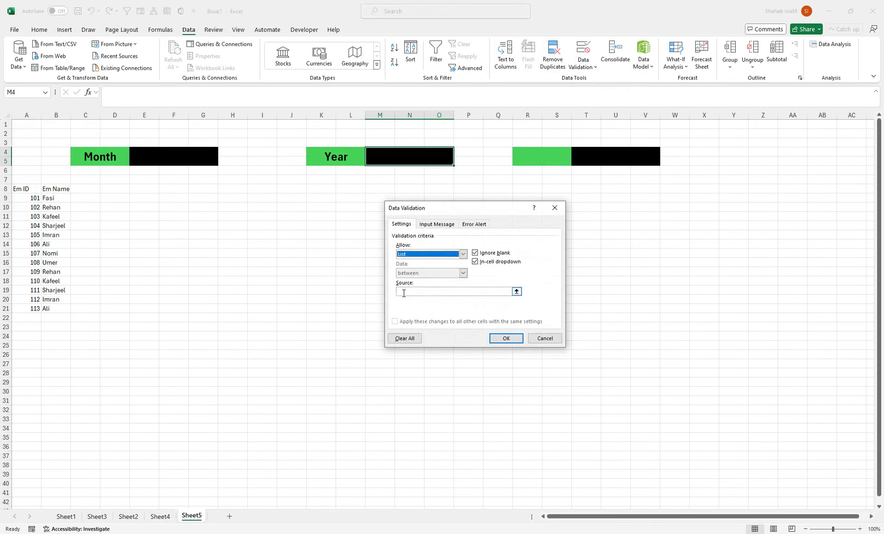
{"action": "left_click", "coordinate": [404, 293]}
{"action": "left_click", "coordinate": [159, 517]}
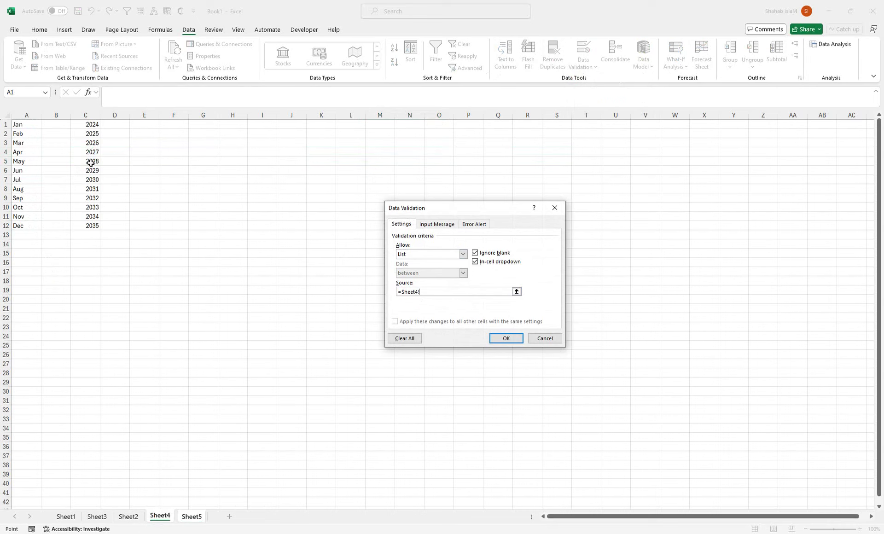
{"action": "left_click_drag", "start_coordinate": [90, 120], "coordinate": [89, 230]}
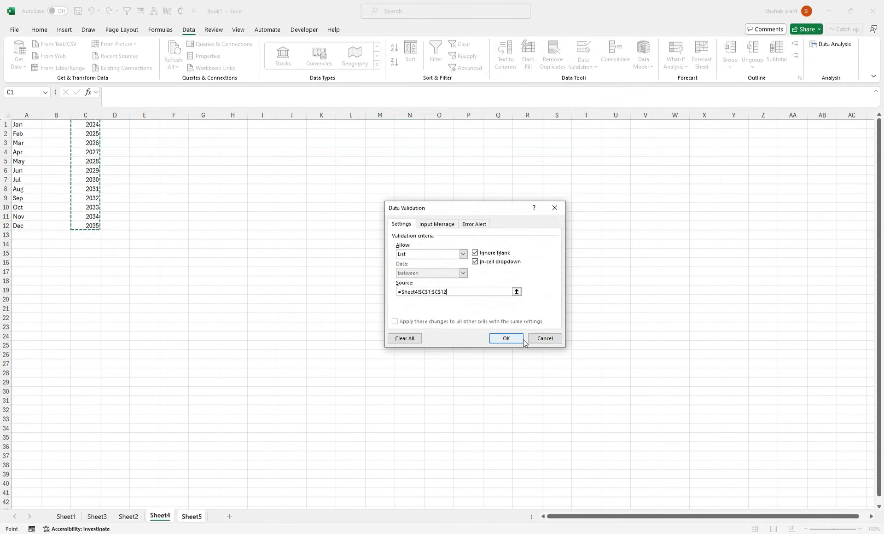
{"action": "left_click", "coordinate": [507, 338]}
Choose 2024 from the year list in M4 and Jul from the month list in E4.
{"action": "left_click", "coordinate": [459, 151]}
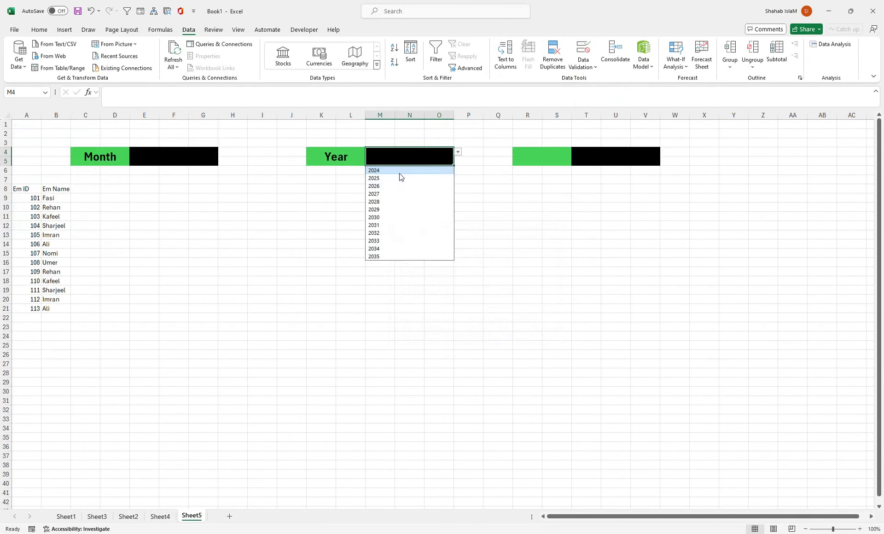
{"action": "left_click", "coordinate": [399, 170]}
{"action": "left_click", "coordinate": [199, 157]}
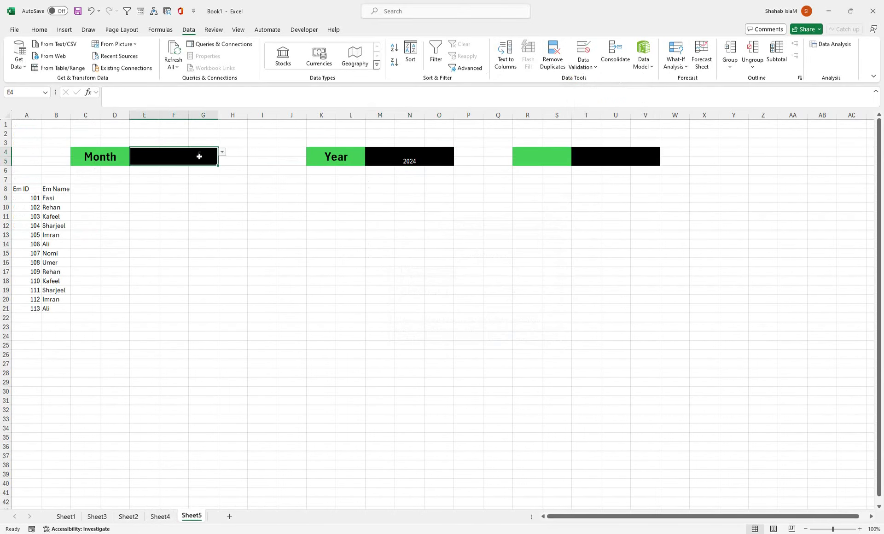
{"action": "left_click", "coordinate": [222, 152]}
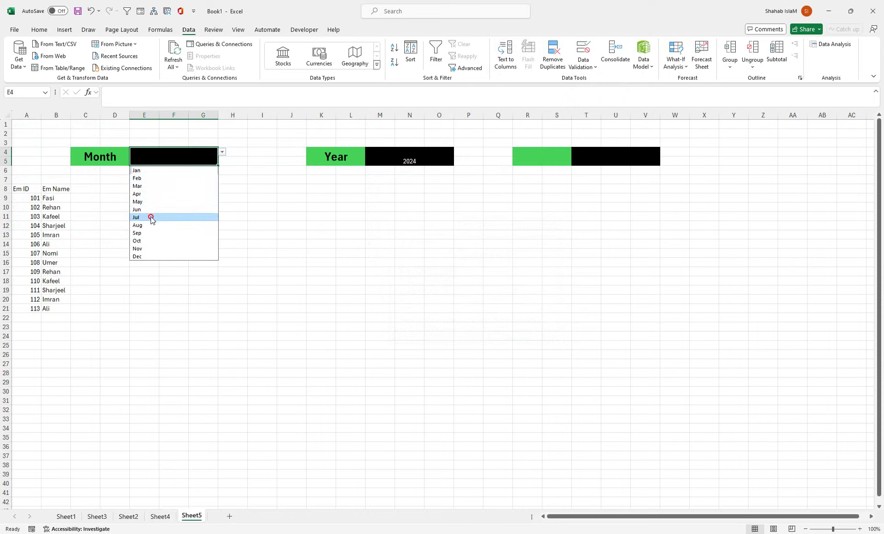
{"action": "left_click", "coordinate": [170, 217]}
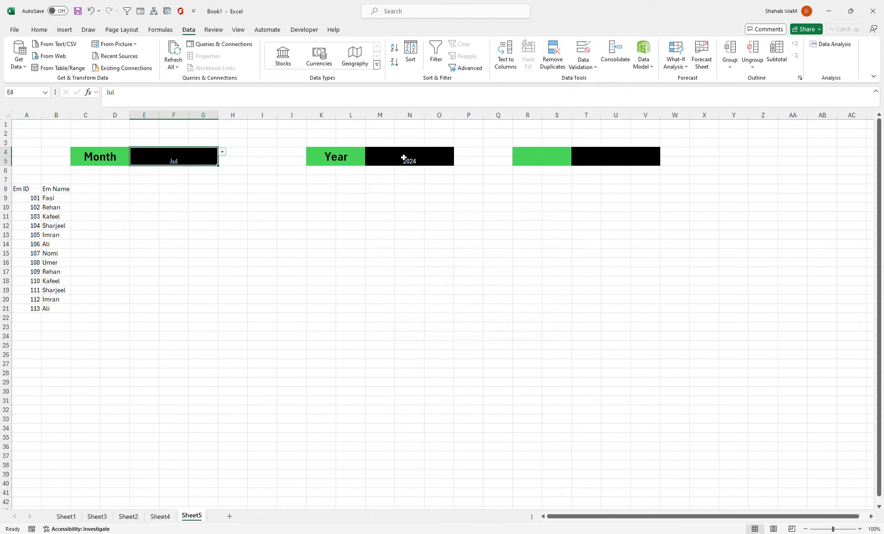
Middle-align the selected month and year values in E4 and M4 and enlarge their font to size 22.
{"action": "left_click", "coordinate": [404, 158]}
{"action": "left_click", "coordinate": [39, 30]}
{"action": "left_click", "coordinate": [282, 47]}
{"action": "left_click", "coordinate": [172, 46]}
{"action": "left_click", "coordinate": [172, 47]}
{"action": "left_click", "coordinate": [172, 46]}
{"action": "left_click", "coordinate": [171, 46]}
{"action": "left_click", "coordinate": [172, 47]}
{"action": "left_click", "coordinate": [172, 46]}
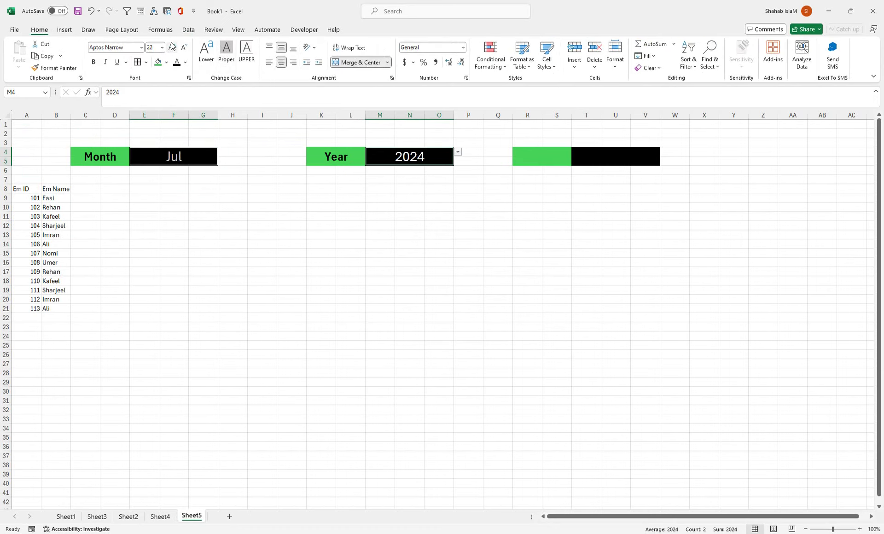
Enter the formula =DATEVALUE(CONCAT(1,E4,M4)) in C8, beside the Em Name header.
{"action": "left_click", "coordinate": [98, 188]}
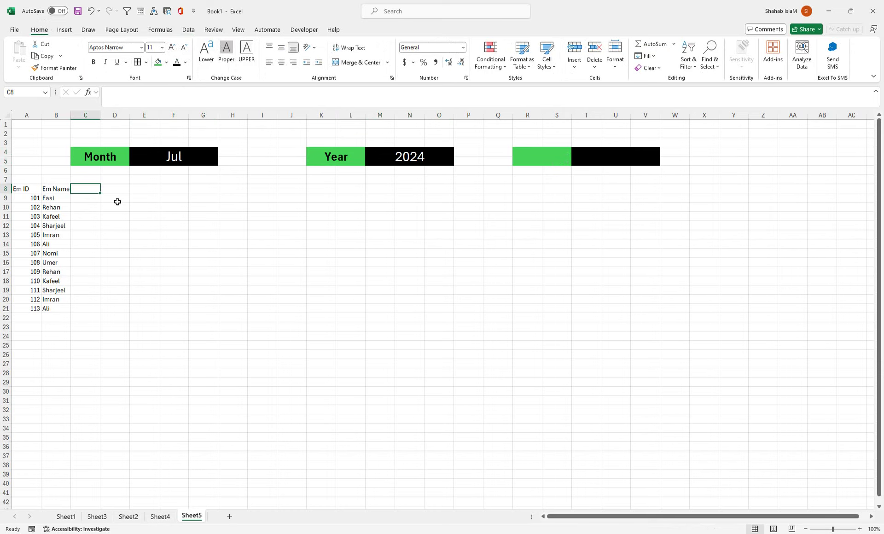
{"action": "type", "text": "="}
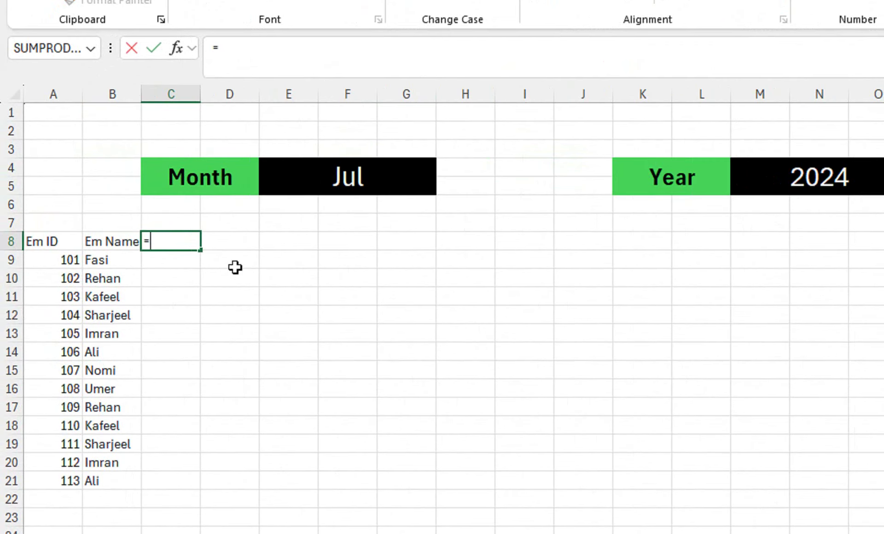
{"action": "type", "text": "date"}
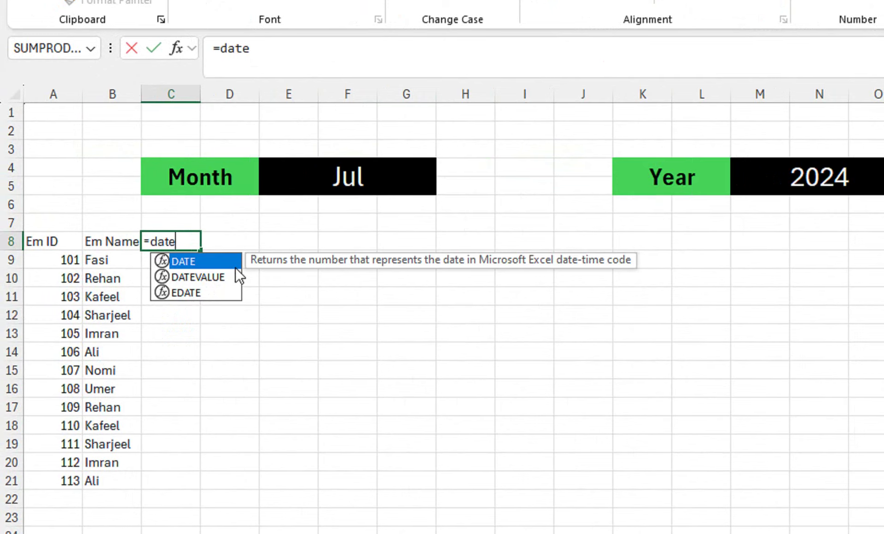
{"action": "left_click", "coordinate": [237, 276]}
{"action": "double_click", "coordinate": [236, 270]}
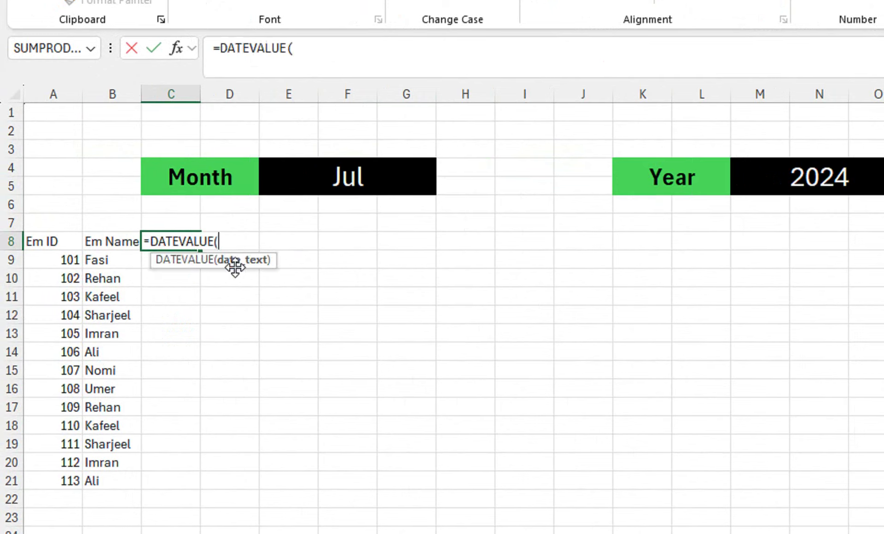
{"action": "type", "text": "conc"}
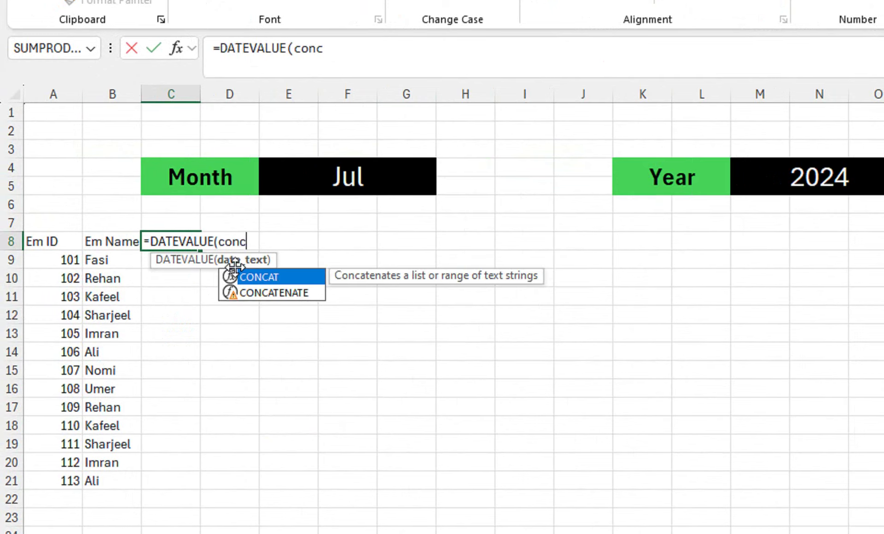
{"action": "double_click", "coordinate": [235, 270]}
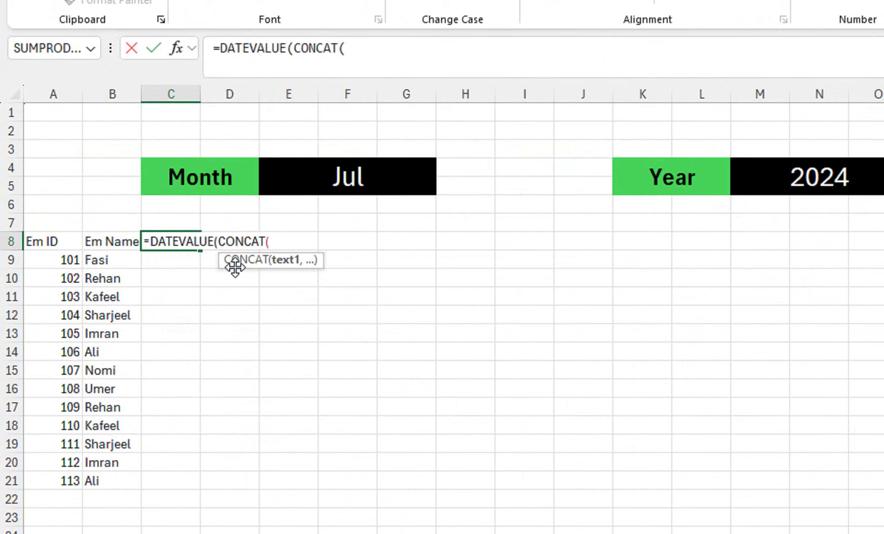
{"action": "type", "text": "1,"}
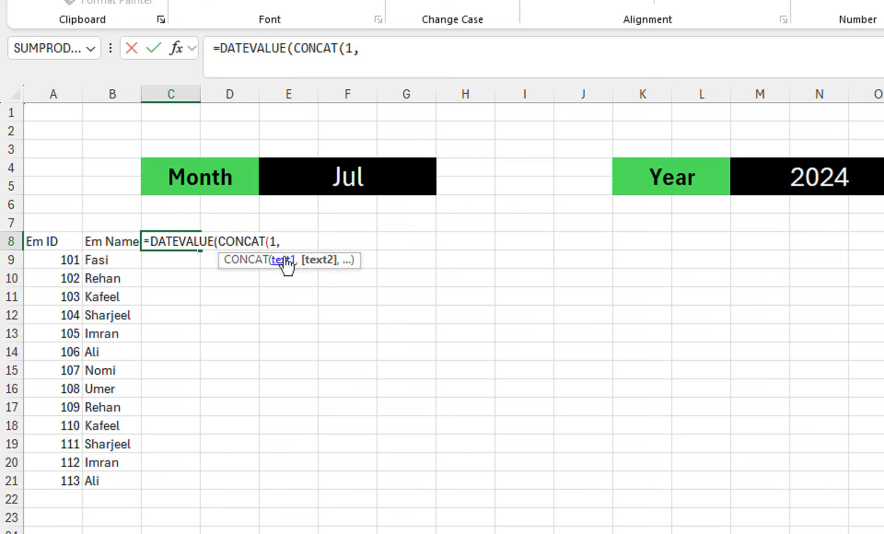
{"action": "left_click", "coordinate": [352, 177]}
{"action": "type", "text": ","}
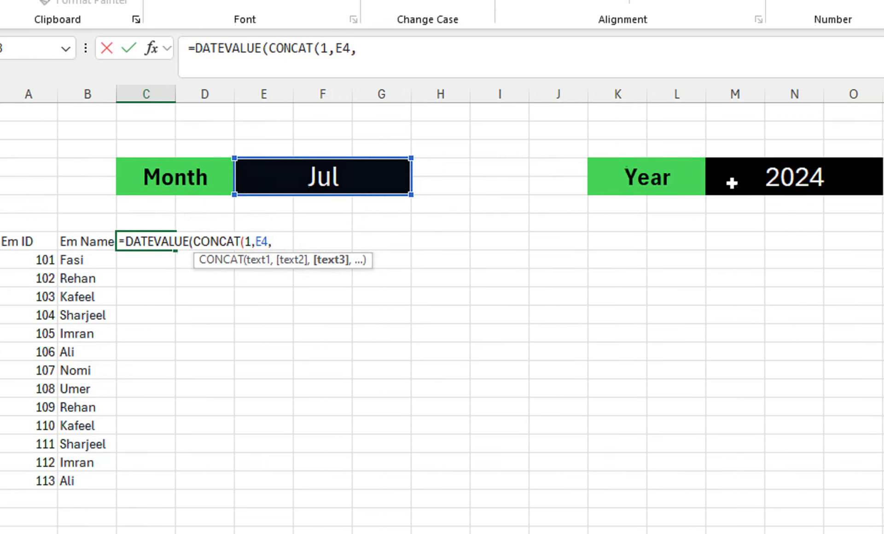
{"action": "left_click", "coordinate": [757, 180]}
{"action": "type", "text": ")"}
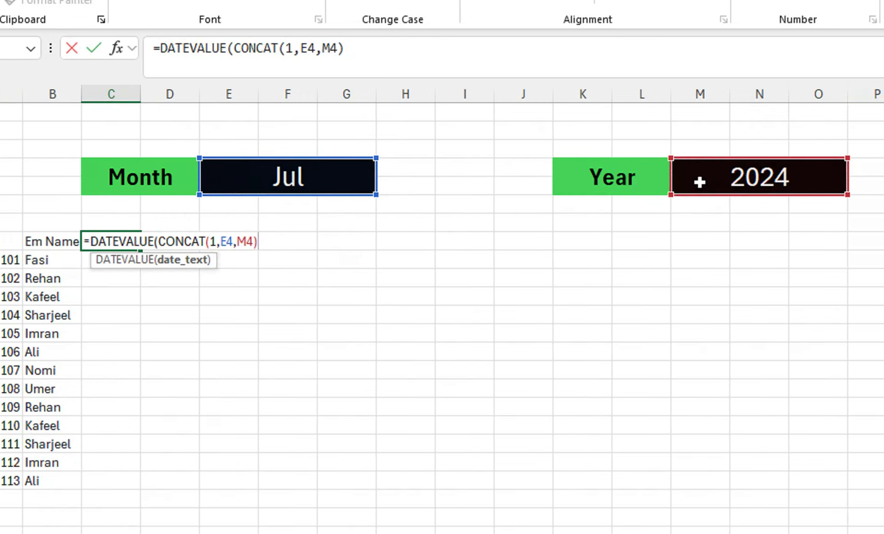
{"action": "type", "text": ")"}
{"action": "key", "text": "Return"}
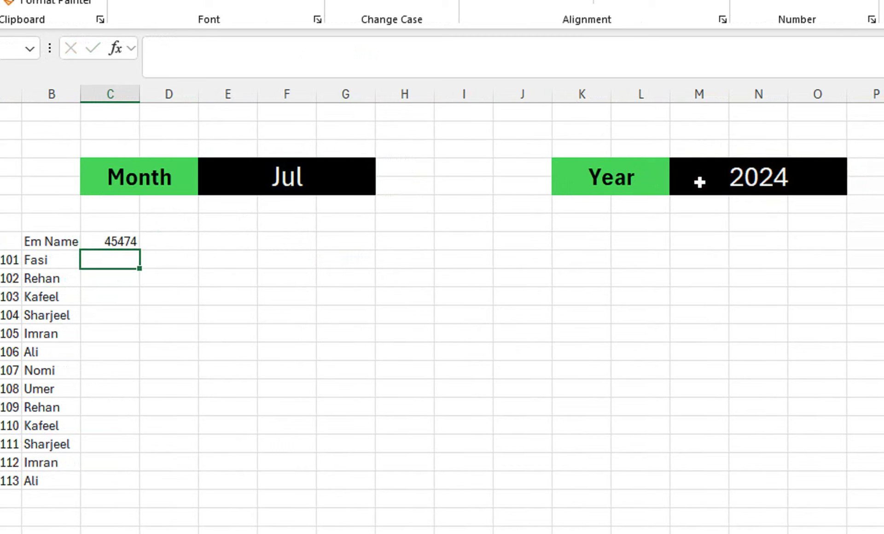
Increase the height of row 8 and format C8 as a d-mmm-yy date.
{"action": "left_click", "coordinate": [131, 239]}
{"action": "left_click_drag", "start_coordinate": [11, 250], "coordinate": [11, 278]}
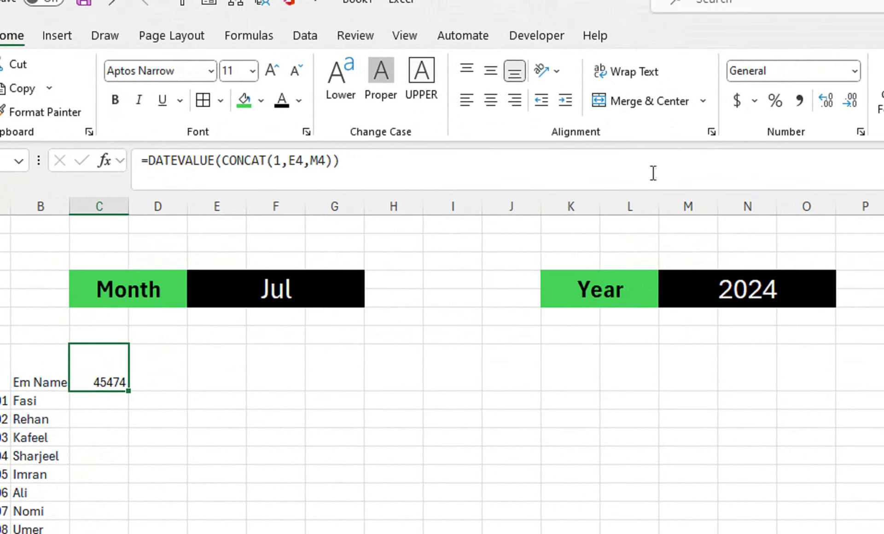
{"action": "key", "text": "ctrl+shift+3"}
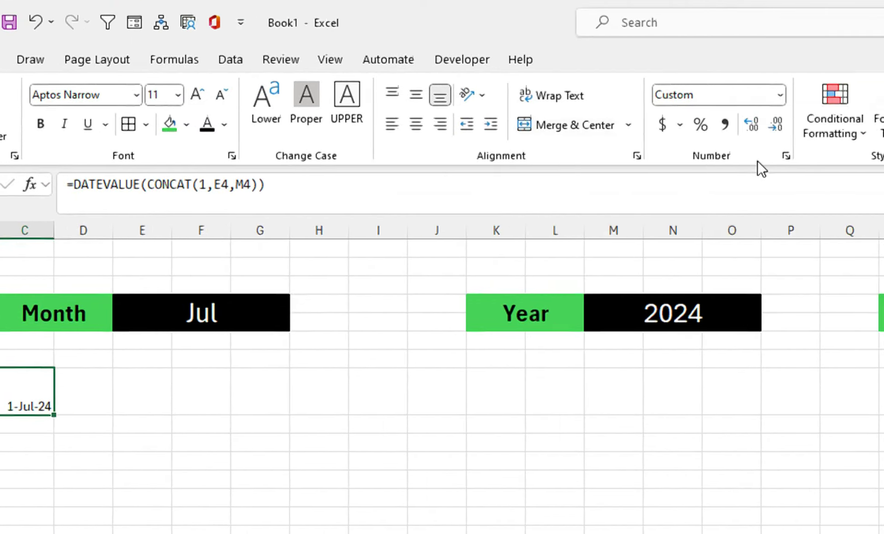
Change the custom date format of C8 to d-mmm, dropping the year part.
{"action": "left_click", "coordinate": [883, 133]}
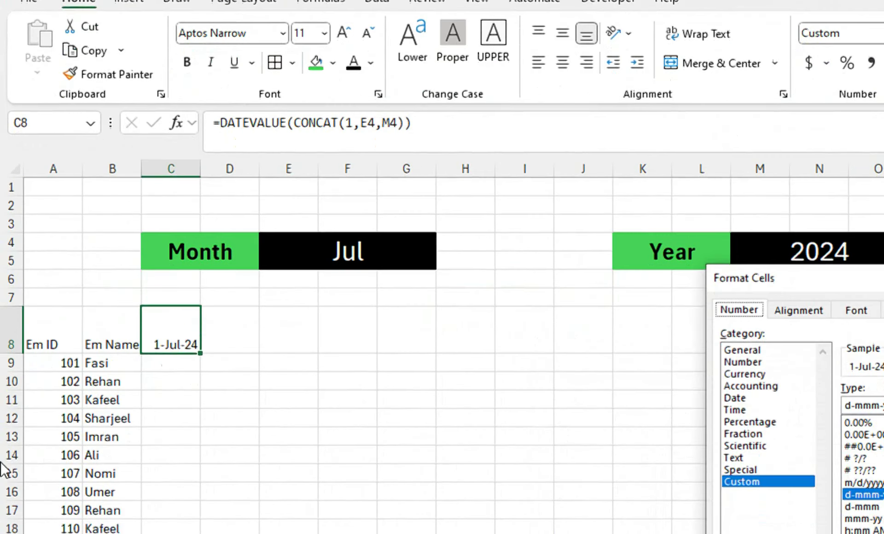
{"action": "left_click_drag", "start_coordinate": [723, 286], "coordinate": [370, 297]}
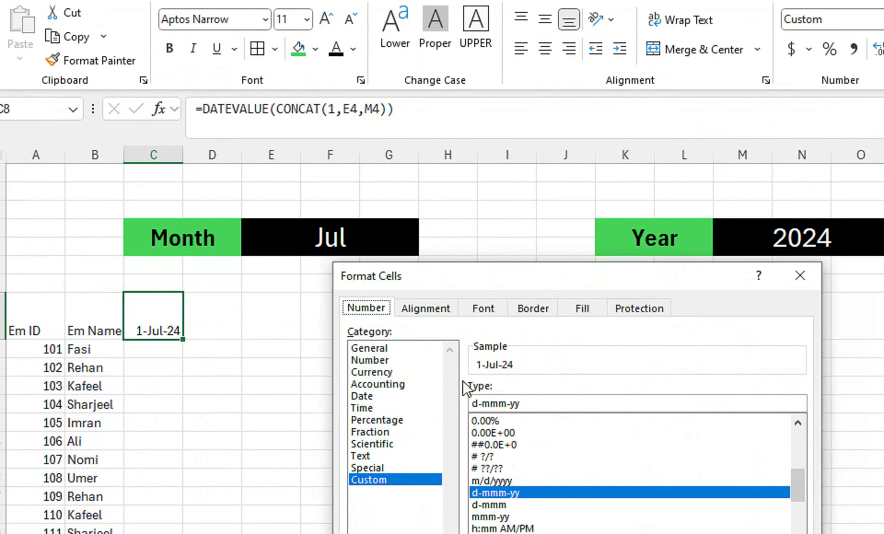
{"action": "left_click_drag", "start_coordinate": [507, 404], "coordinate": [524, 402]}
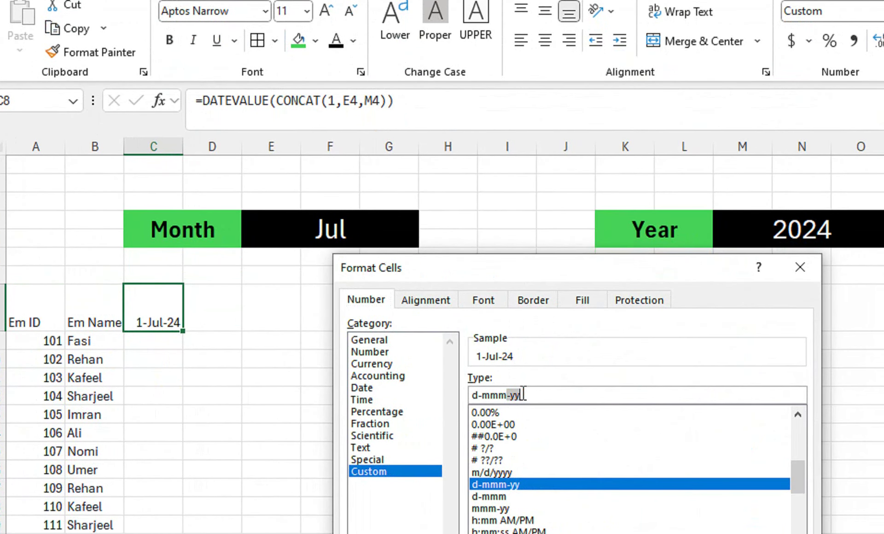
{"action": "key", "text": "BackSpace"}
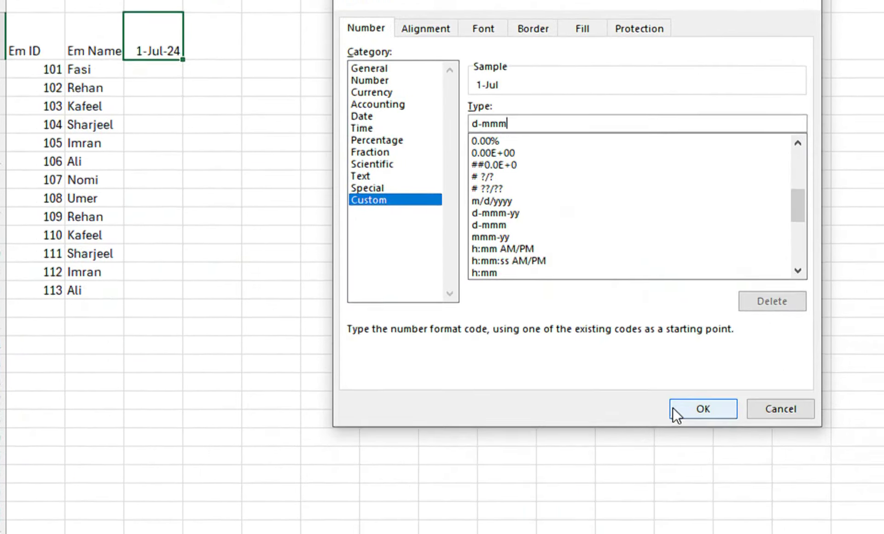
{"action": "left_click", "coordinate": [677, 409]}
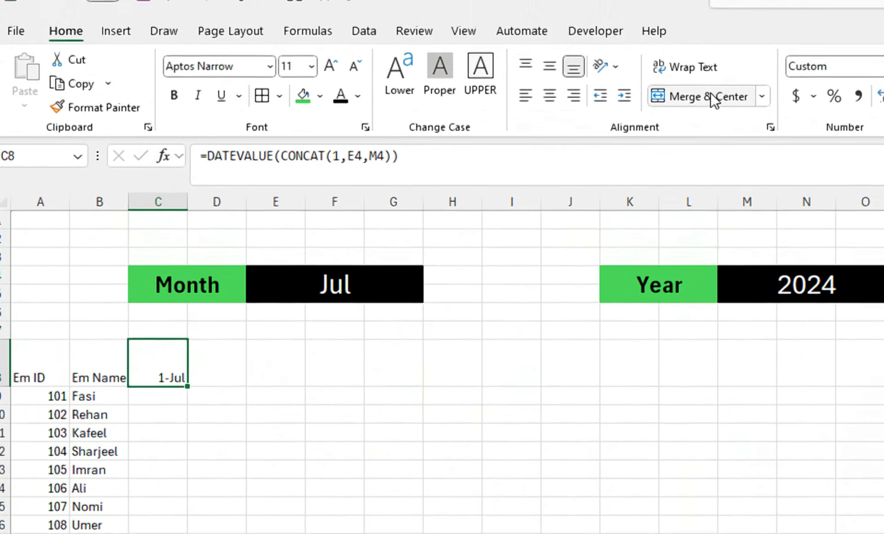
Rotate the date in C8 upward and centre it horizontally and vertically in the cell.
{"action": "left_click", "coordinate": [605, 66]}
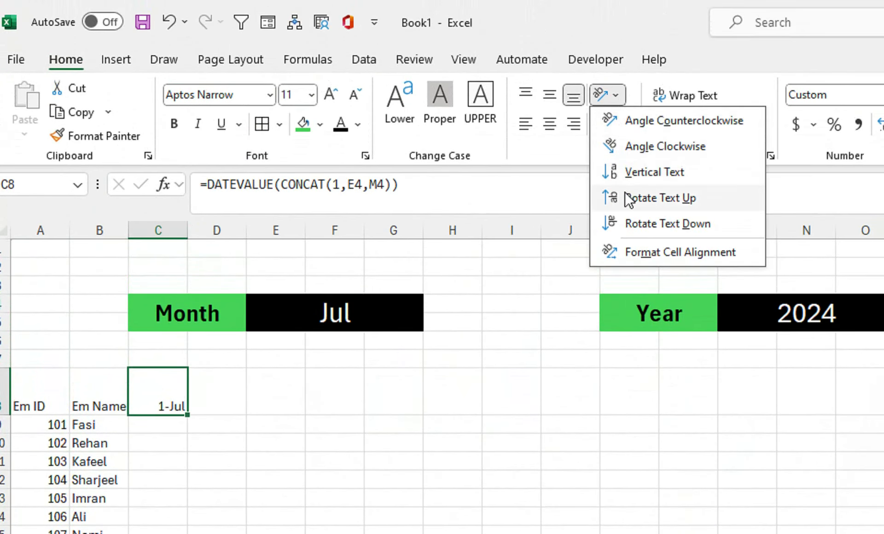
{"action": "left_click", "coordinate": [629, 193]}
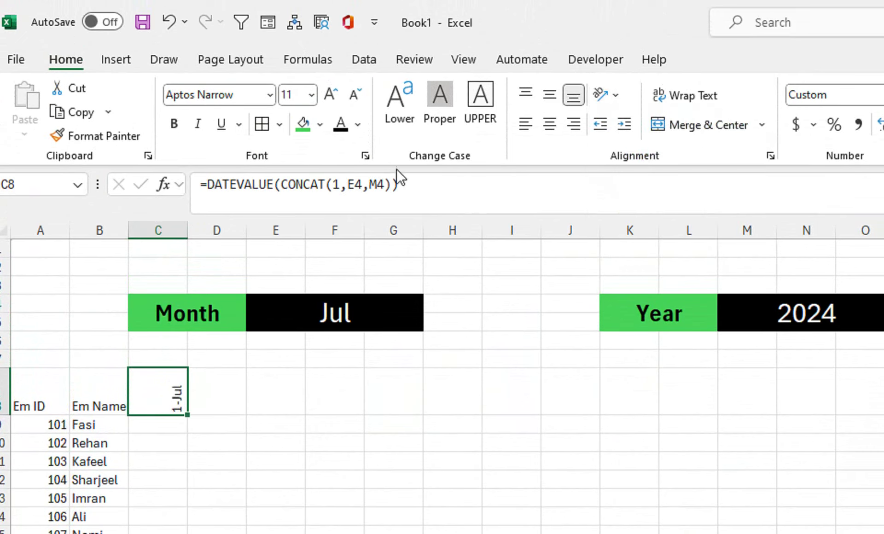
{"action": "left_click", "coordinate": [542, 129]}
{"action": "left_click", "coordinate": [549, 95]}
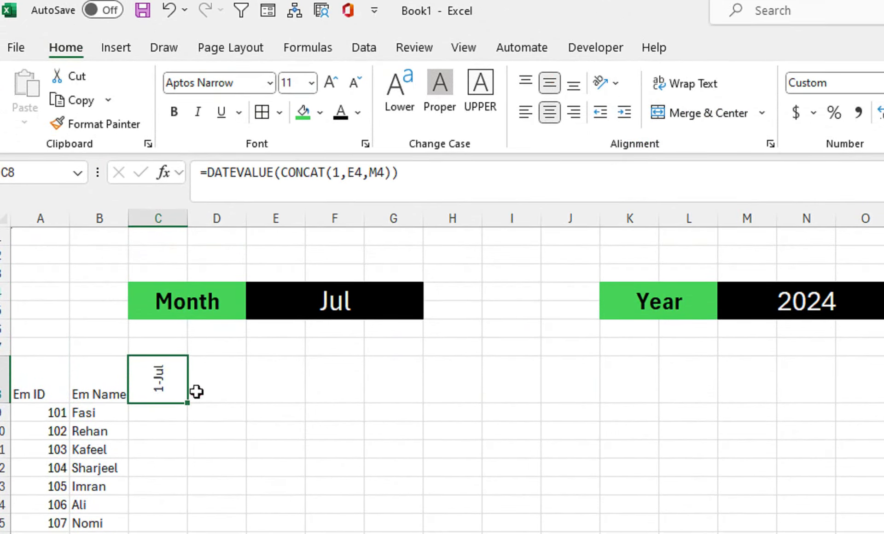
Enter the formula =C8+1 in D8 for the second day of the month.
{"action": "left_click", "coordinate": [198, 392]}
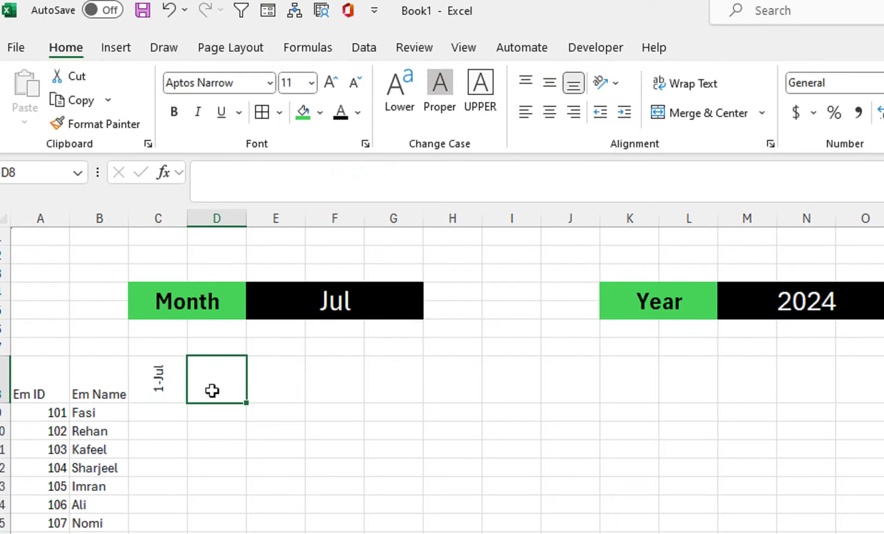
{"action": "type", "text": "="}
{"action": "key", "text": "Left"}
{"action": "type", "text": "+"}
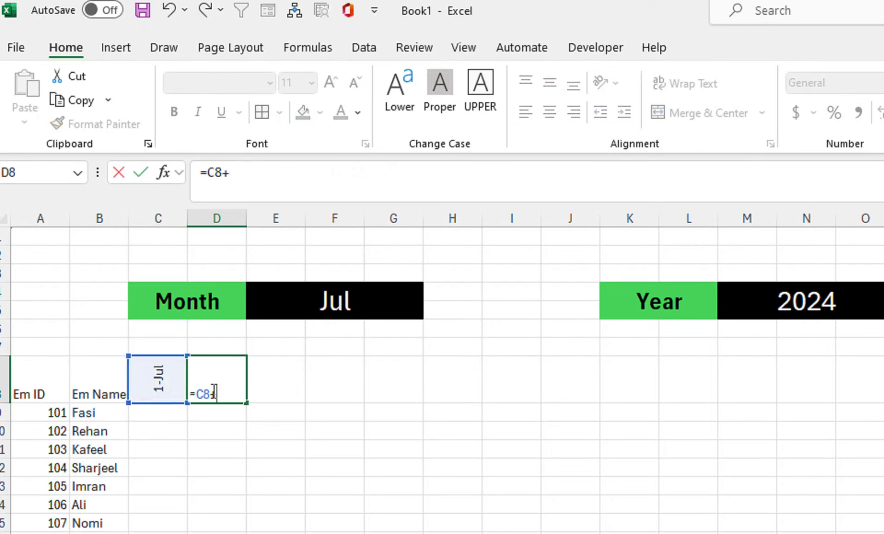
{"action": "type", "text": "1"}
{"action": "key", "text": "Return"}
Enter the formula =IFERROR(IF(D8+1>EOMONTH(D8,F8),"",D8+1),"") in E8.
{"action": "left_click", "coordinate": [255, 389]}
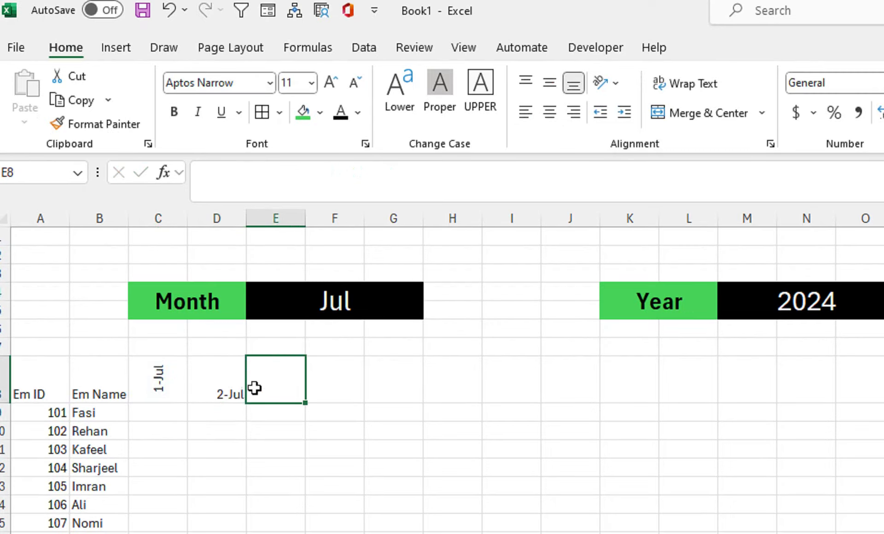
{"action": "type", "text": "=if"}
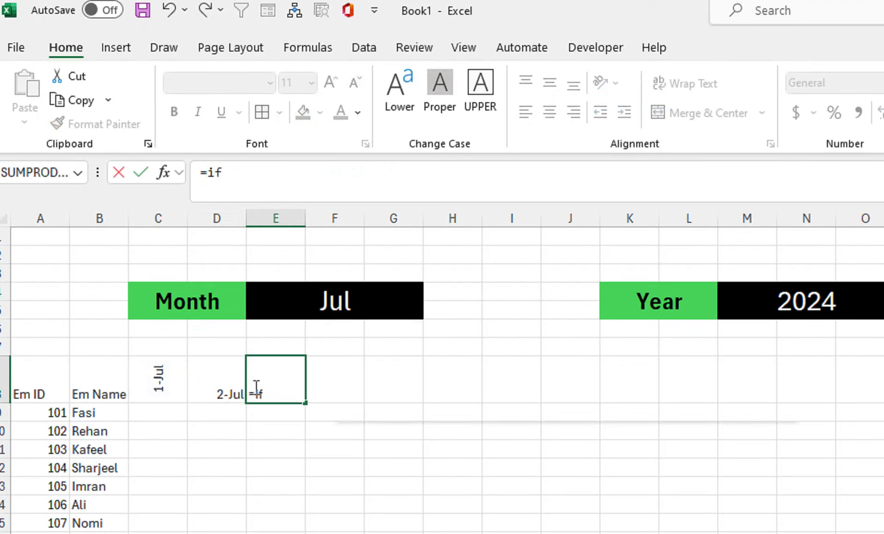
{"action": "key", "text": "Down"}
{"action": "key", "text": "Up"}
{"action": "key", "text": "Down"}
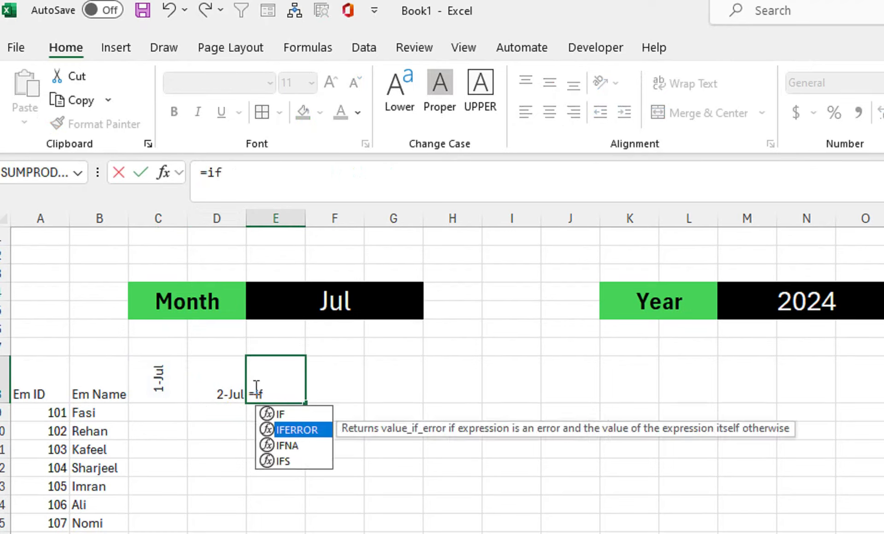
{"action": "key", "text": "Tab"}
{"action": "type", "text": "if"}
{"action": "key", "text": "Down"}
{"action": "key", "text": "Up"}
{"action": "key", "text": "Tab"}
{"action": "left_click", "coordinate": [229, 389]}
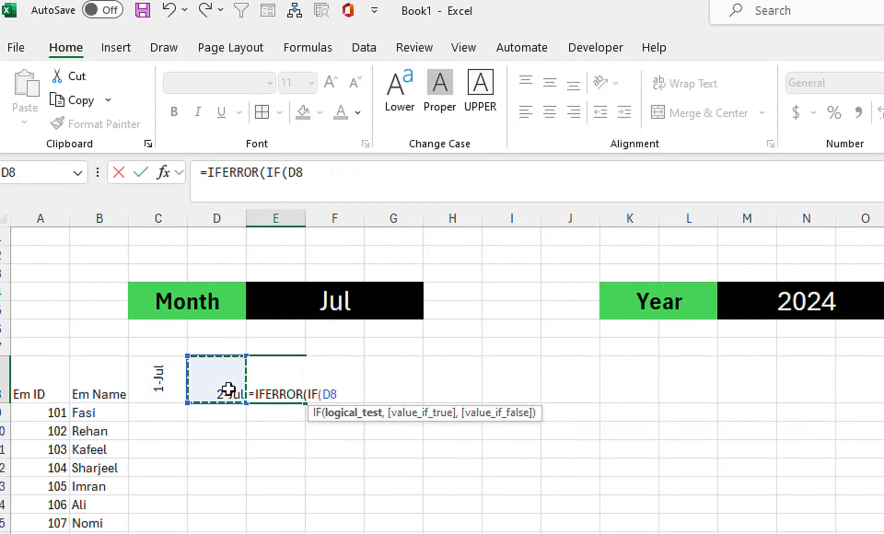
{"action": "type", "text": "+1"}
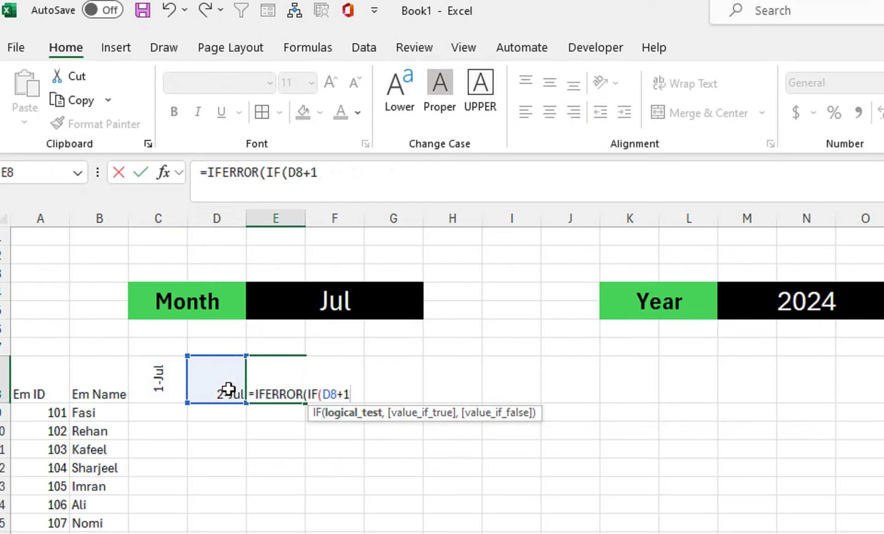
{"action": "type", "text": ">ro"}
{"action": "key", "text": "BackSpace"}
{"action": "key", "text": "BackSpace"}
{"action": "type", "text": "eo"}
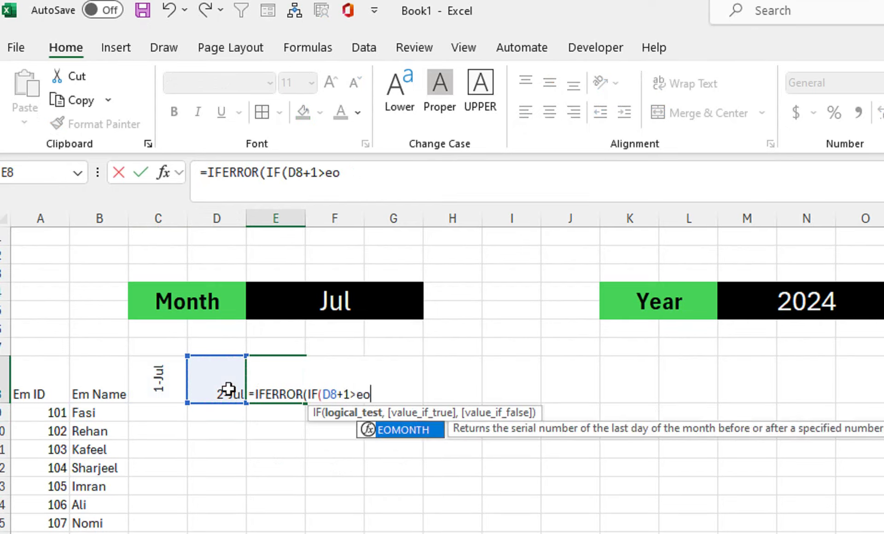
{"action": "key", "text": "Tab"}
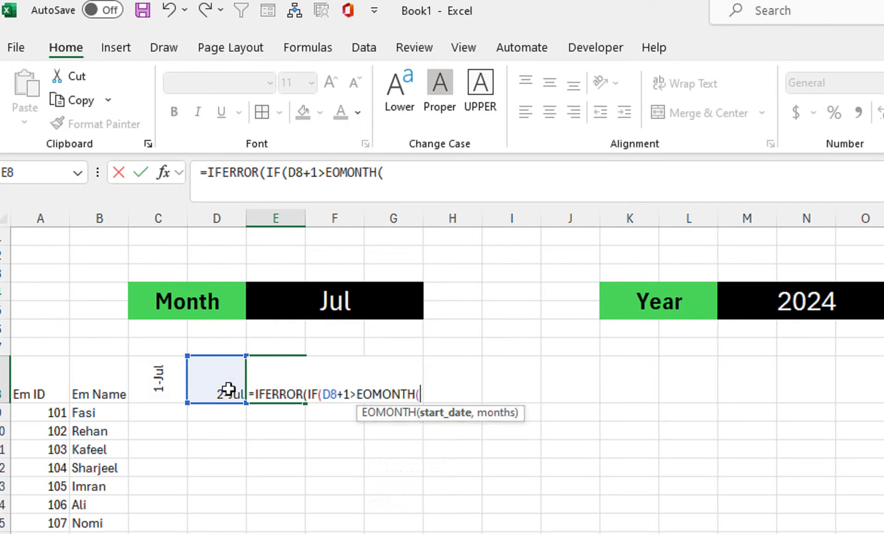
{"action": "left_click", "coordinate": [228, 390]}
{"action": "type", "text": ","}
{"action": "key", "text": "Right"}
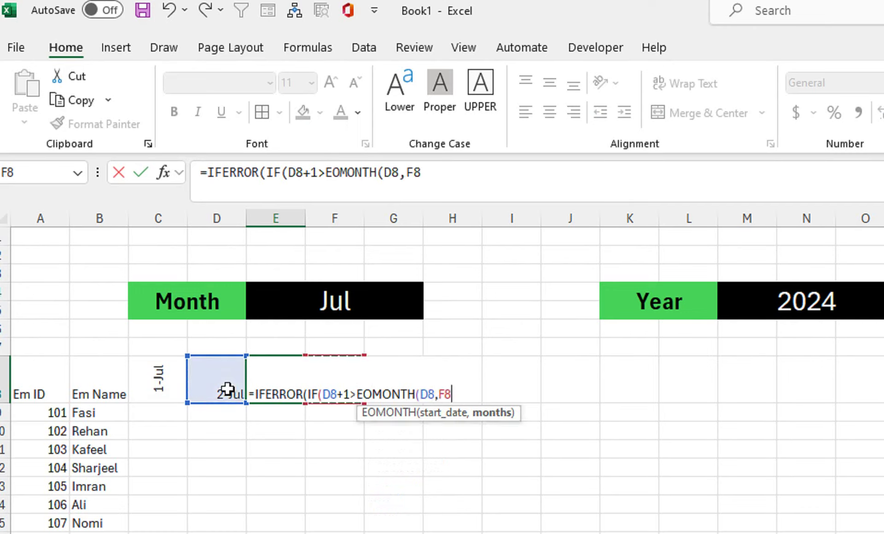
{"action": "type", "text": "),\"\","}
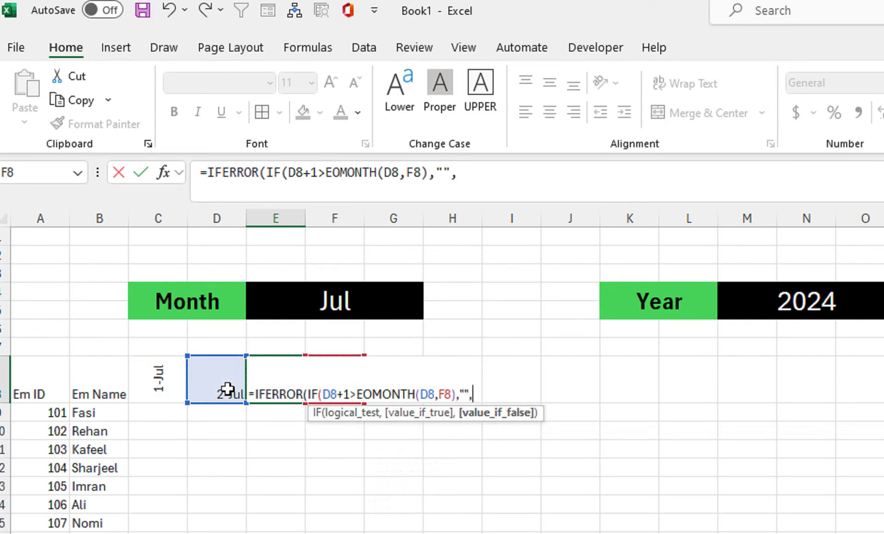
{"action": "left_click", "coordinate": [228, 389]}
{"action": "type", "text": "+"}
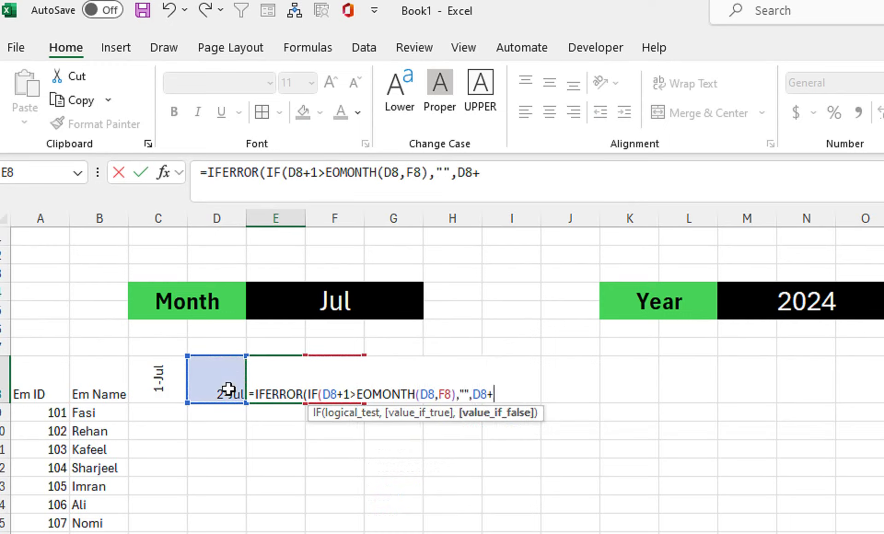
{"action": "type", "text": "1),\"\")"}
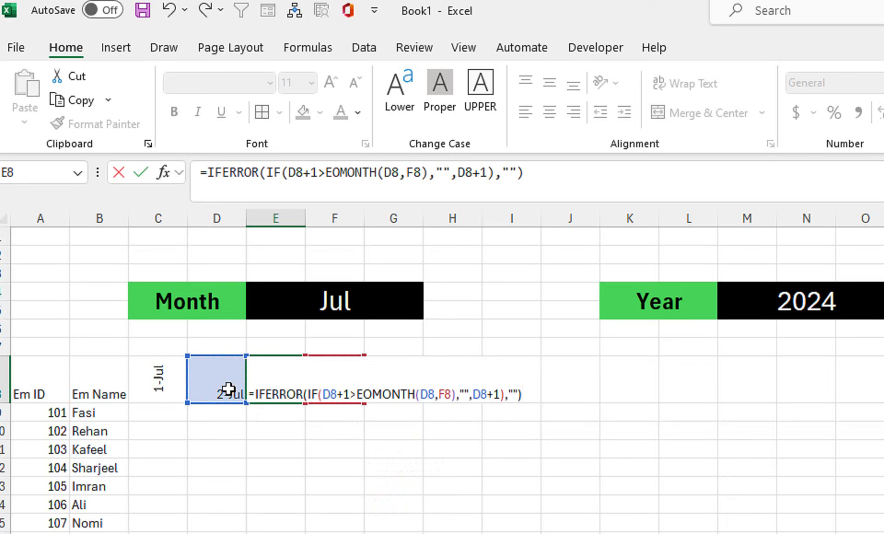
{"action": "key", "text": "Return"}
Copy the date formatting of C8 onto D8 and E8 with Format Painter.
{"action": "left_click", "coordinate": [228, 389]}
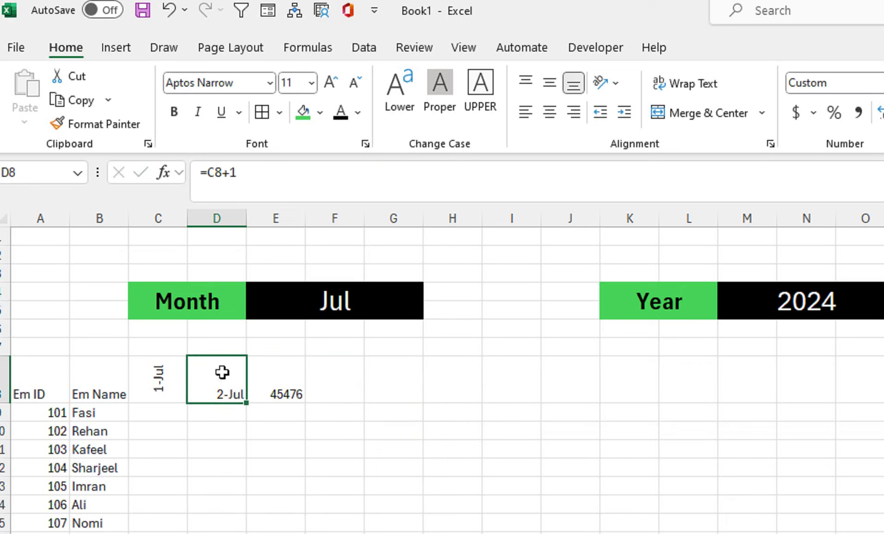
{"action": "left_click", "coordinate": [163, 372]}
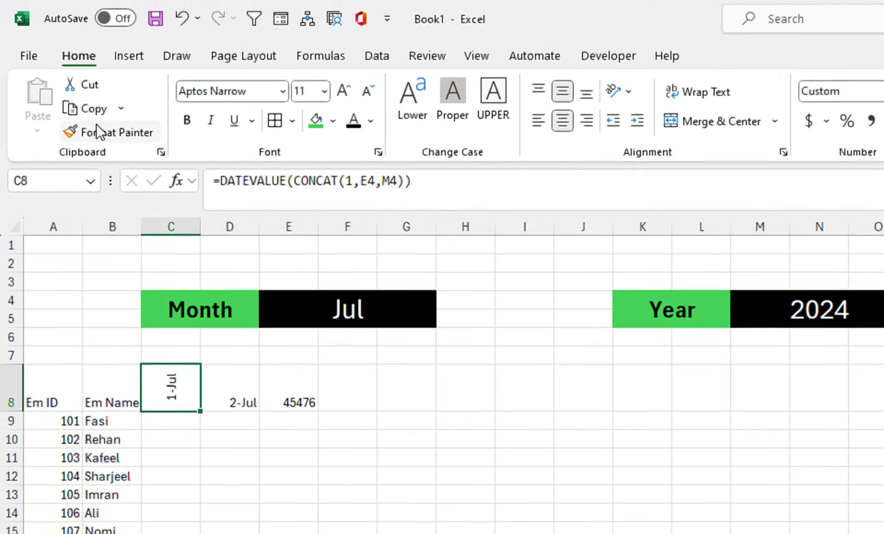
{"action": "left_click", "coordinate": [102, 124]}
{"action": "left_click_drag", "start_coordinate": [234, 406], "coordinate": [302, 411]}
Try filling the E8 formula across row 8 to AI8, dismiss the alert and undo the fill.
{"action": "left_click", "coordinate": [309, 401]}
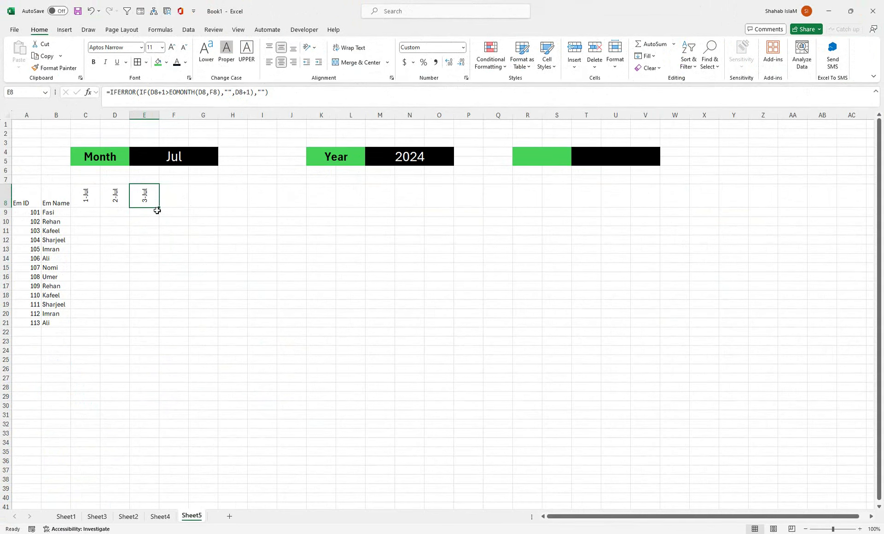
{"action": "left_click_drag", "start_coordinate": [157, 211], "coordinate": [751, 284]}
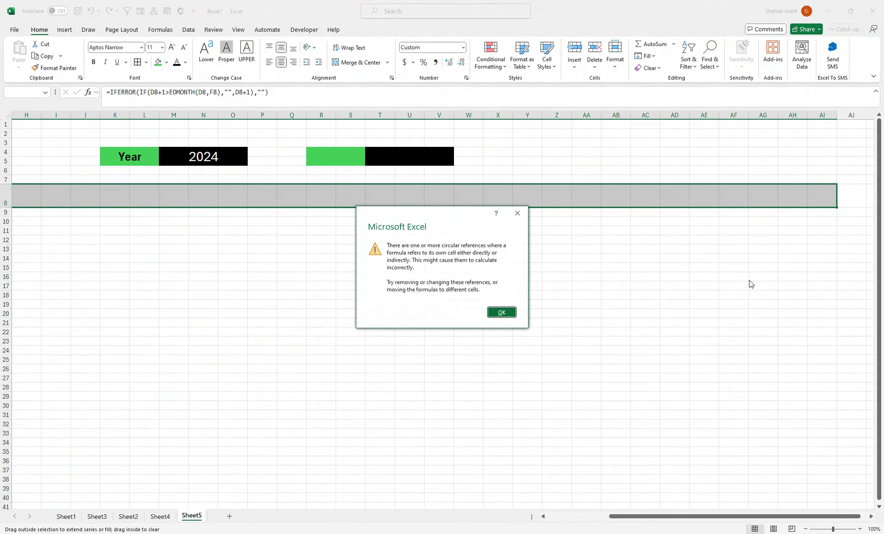
{"action": "left_click", "coordinate": [502, 312]}
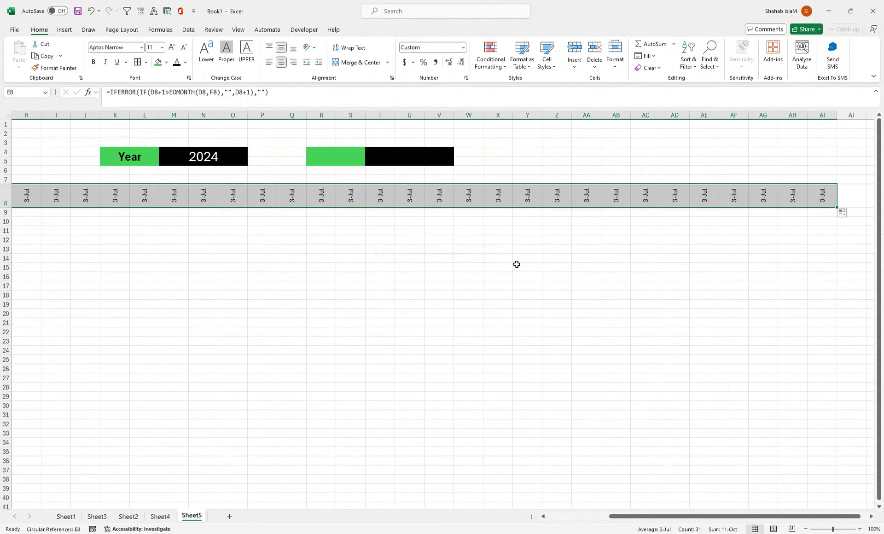
{"action": "left_click_drag", "start_coordinate": [617, 516], "coordinate": [555, 516]}
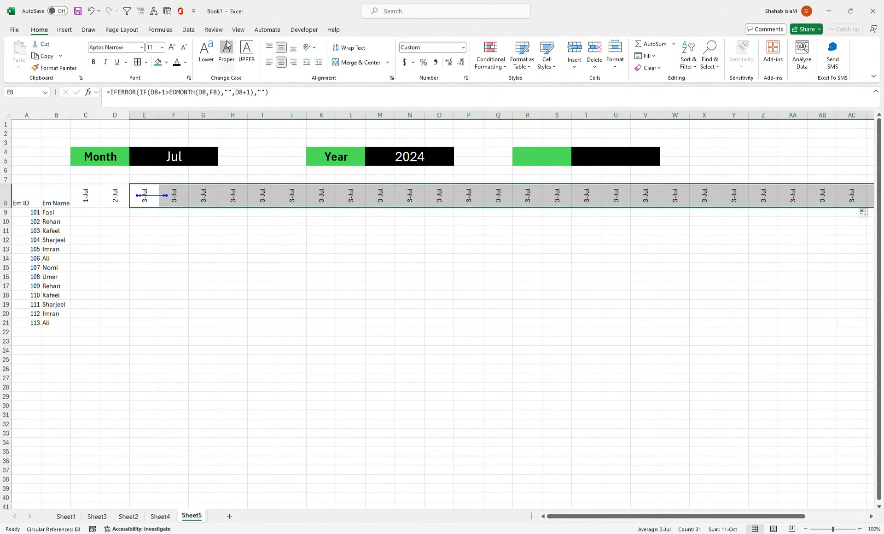
{"action": "left_click", "coordinate": [90, 11]}
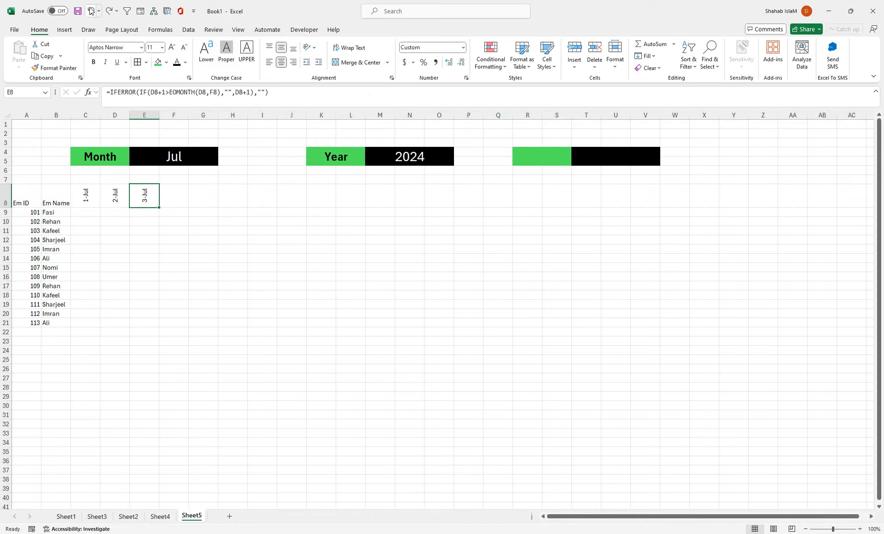
Replace the F8 reference in E8's EOMONTH function with 0 as the months argument.
{"action": "left_click", "coordinate": [123, 198]}
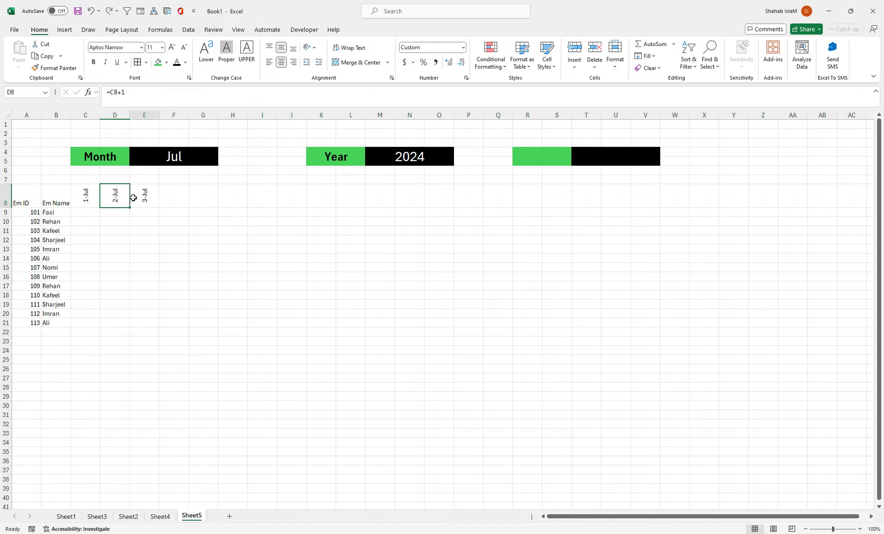
{"action": "left_click", "coordinate": [153, 206]}
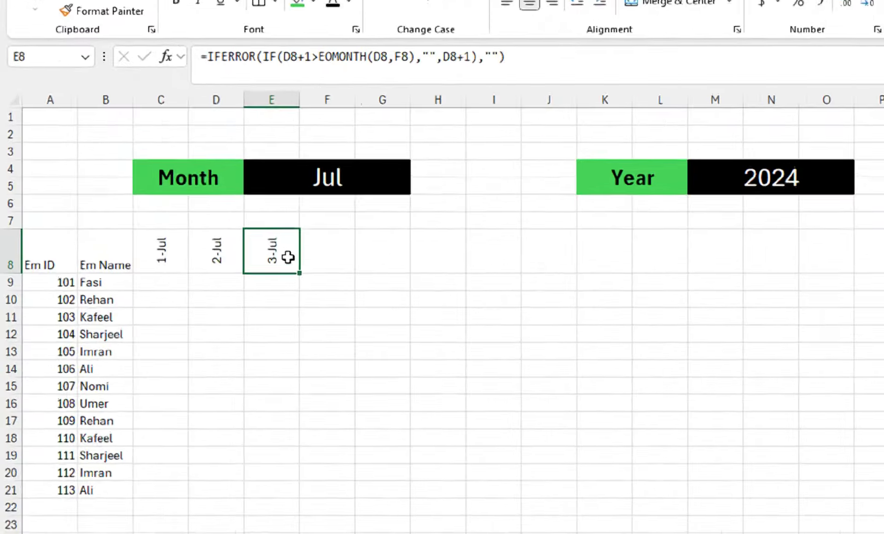
{"action": "double_click", "coordinate": [154, 202]}
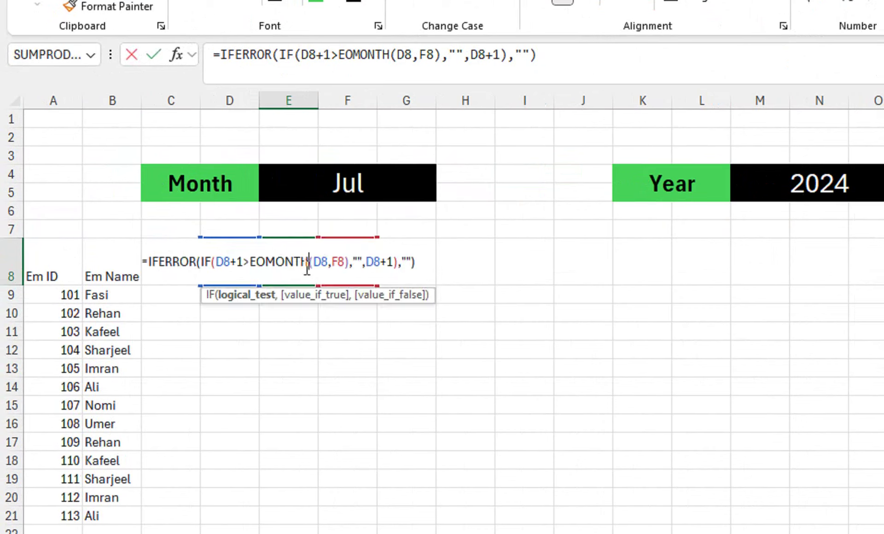
{"action": "double_click", "coordinate": [337, 264]}
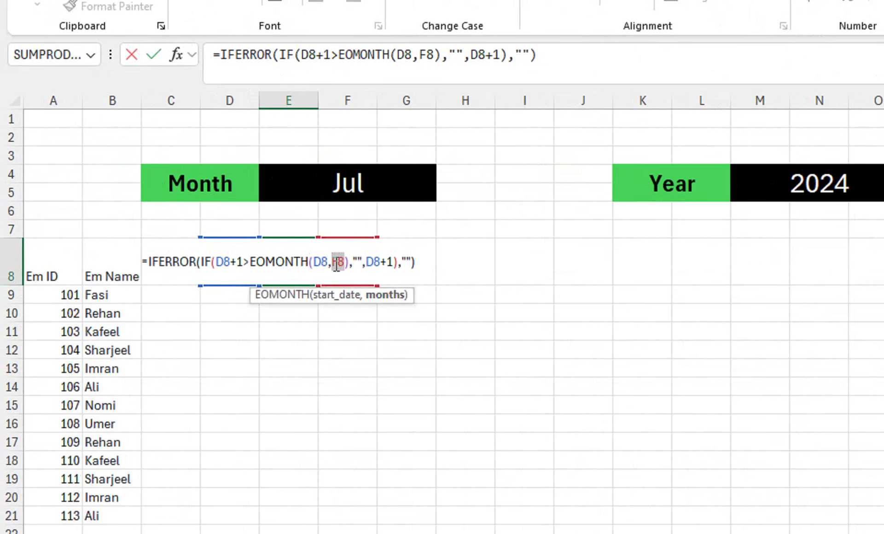
{"action": "type", "text": "0"}
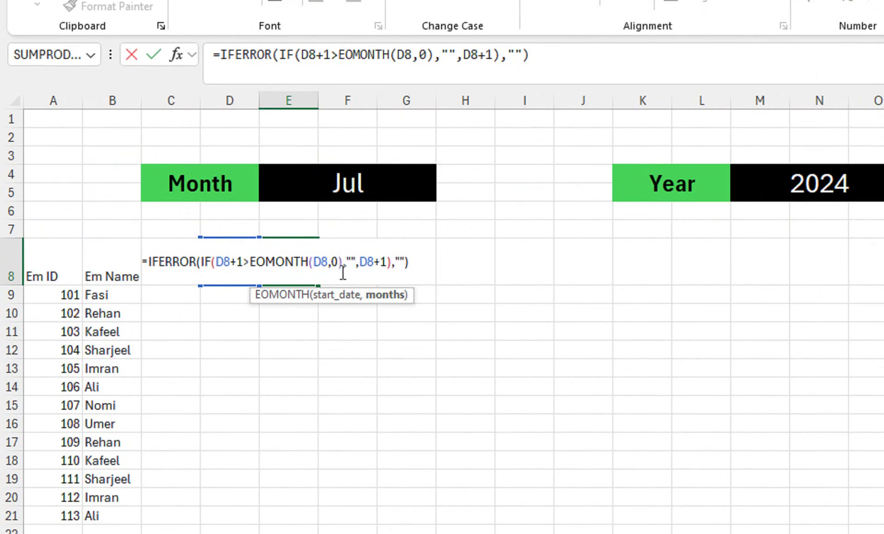
{"action": "key", "text": "Return"}
Fill the corrected E8 date formula across row 8 to AO8.
{"action": "left_click", "coordinate": [306, 266]}
{"action": "left_click_drag", "start_coordinate": [317, 286], "coordinate": [883, 327]}
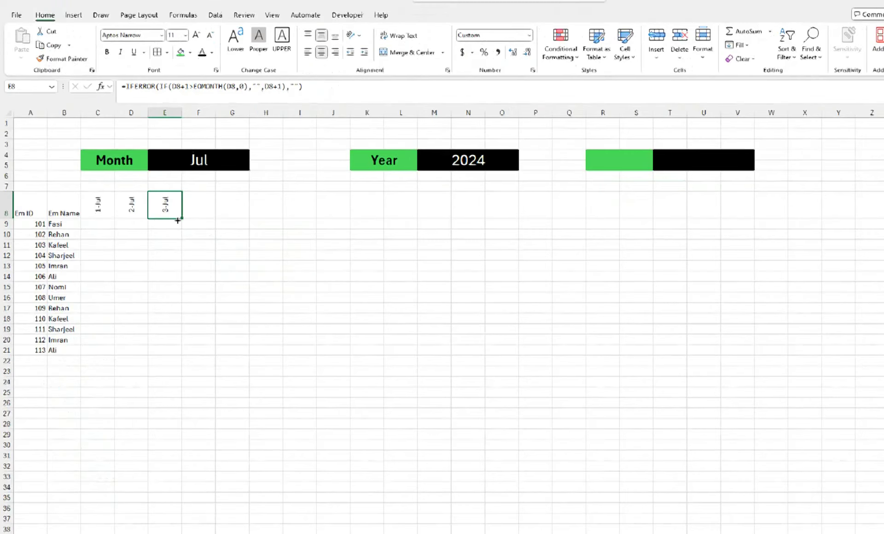
{"action": "left_click_drag", "start_coordinate": [459, 228], "coordinate": [882, 198]}
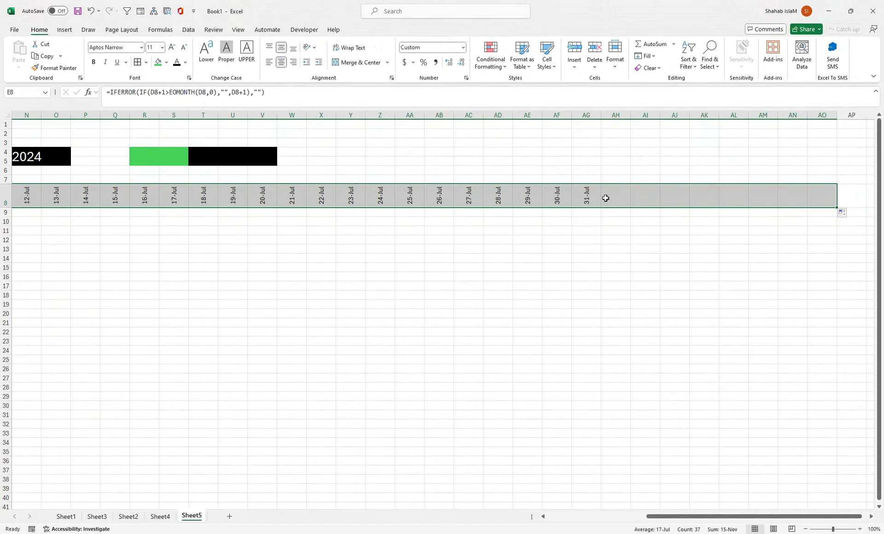
Start a formula-based conditional formatting rule for date headers C8:AG8 with the formula =C$8<>"".
{"action": "left_click_drag", "start_coordinate": [578, 193], "coordinate": [92, 206]}
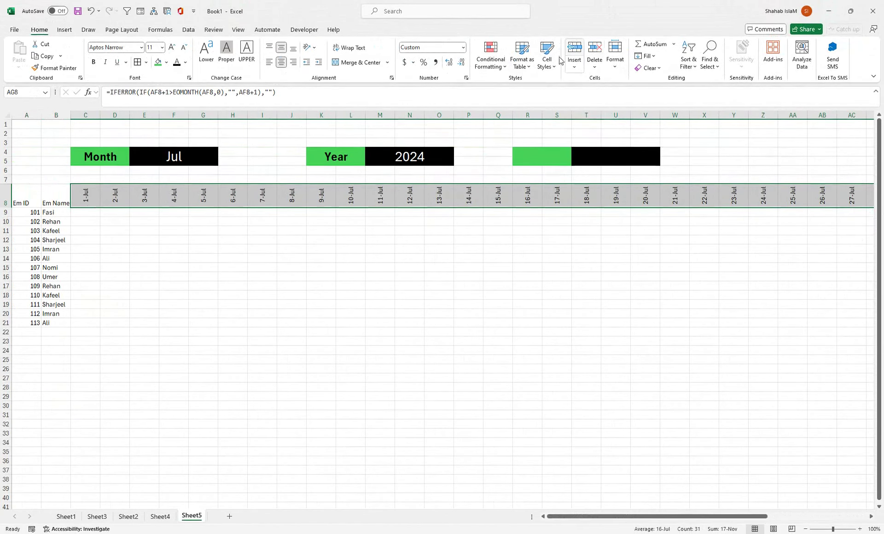
{"action": "left_click", "coordinate": [491, 57]}
{"action": "left_click", "coordinate": [514, 181]}
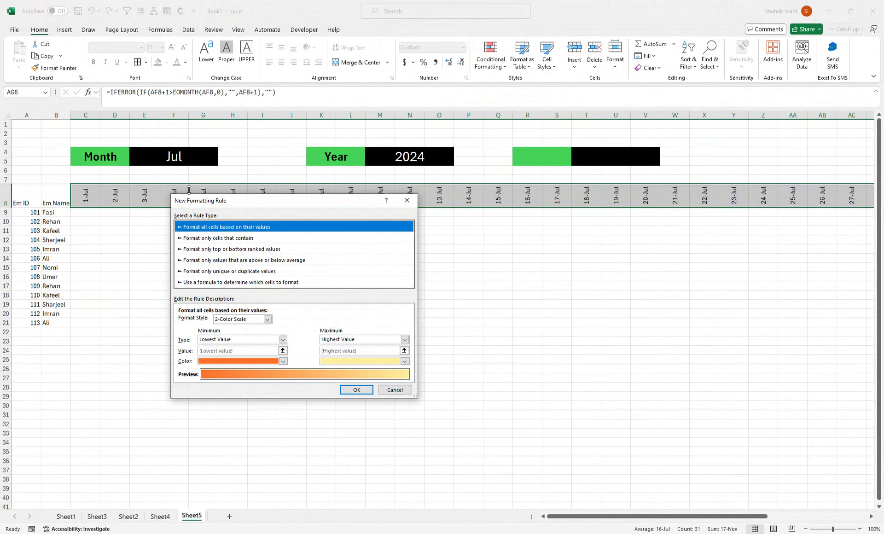
{"action": "left_click_drag", "start_coordinate": [189, 203], "coordinate": [178, 219]}
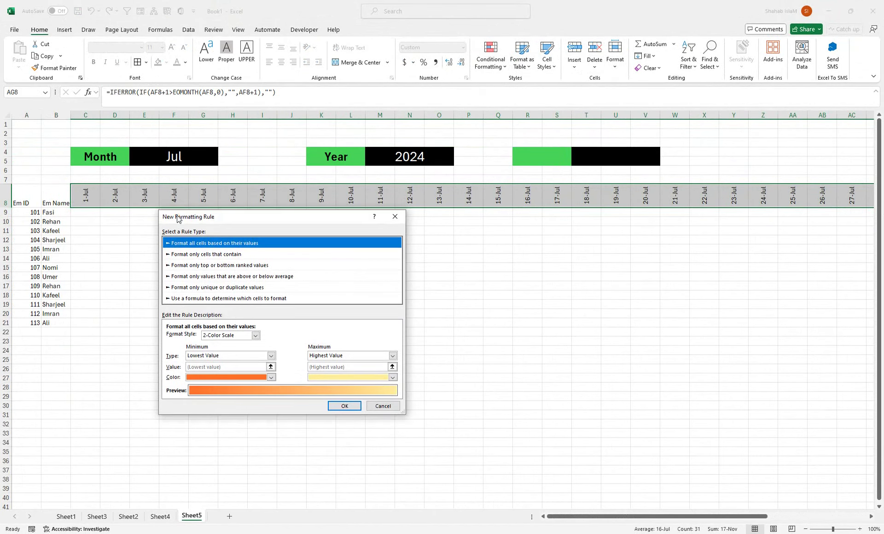
{"action": "left_click", "coordinate": [187, 300]}
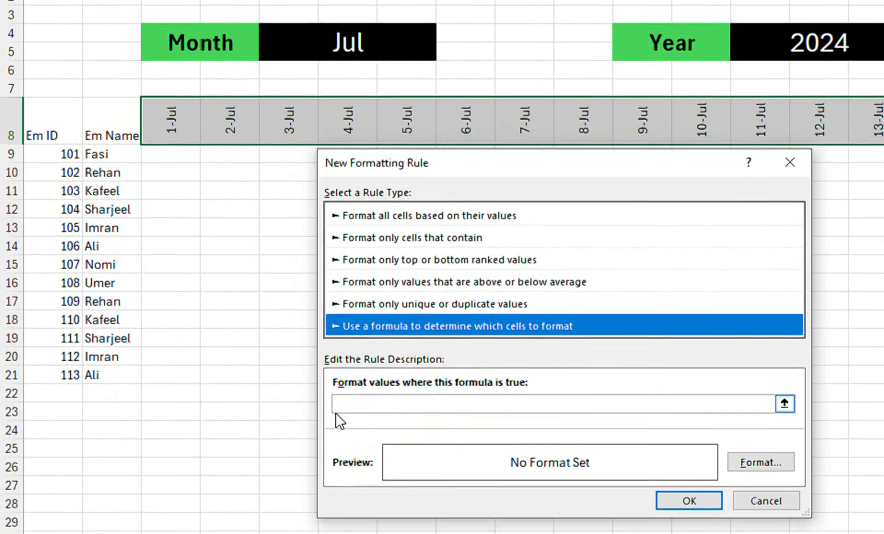
{"action": "left_click", "coordinate": [336, 399]}
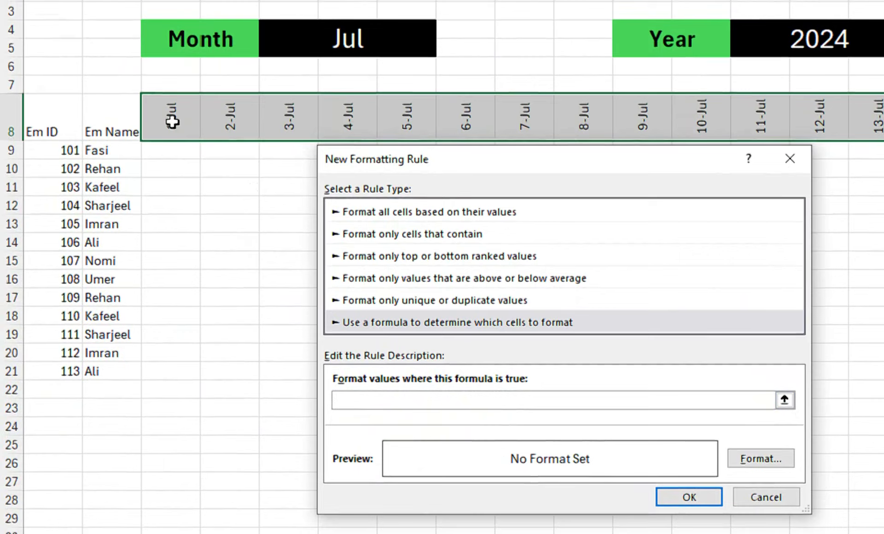
{"action": "left_click", "coordinate": [167, 114]}
{"action": "type", "text": "<>"}
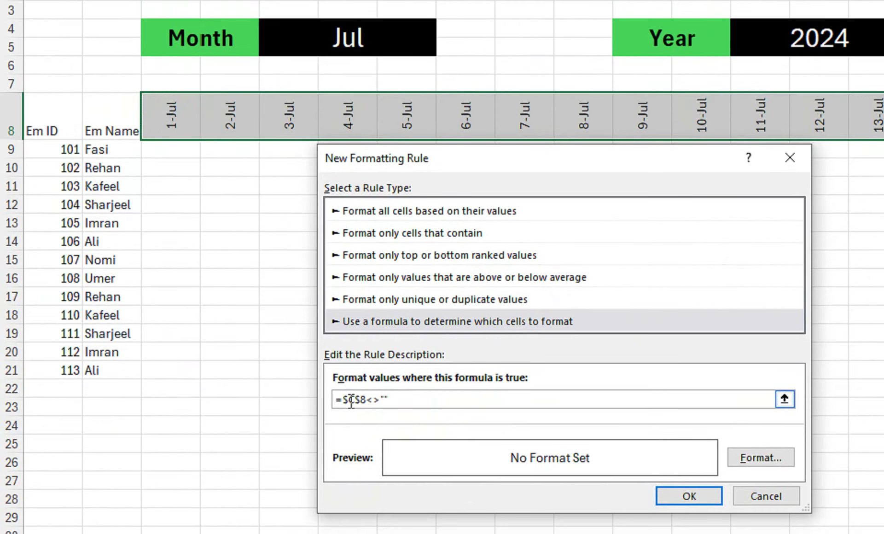
{"action": "left_click", "coordinate": [347, 403]}
{"action": "key", "text": "BackSpace"}
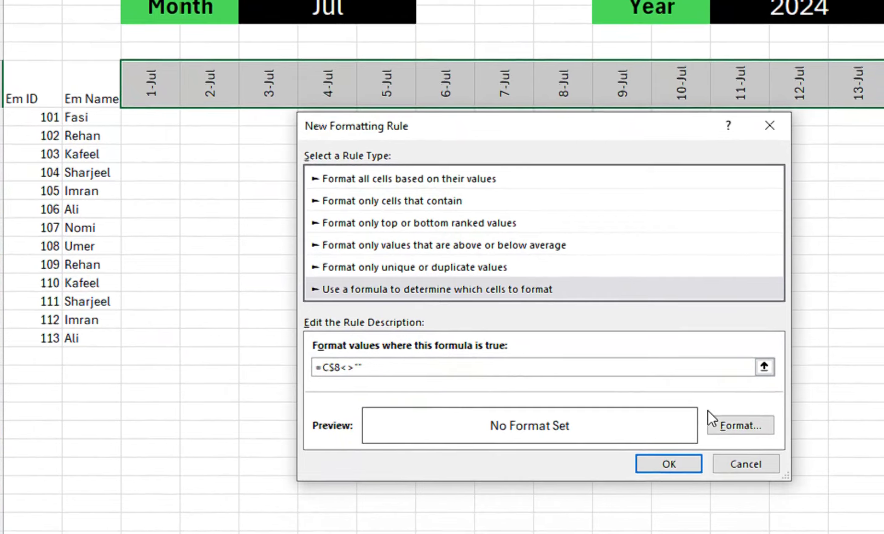
Give the conditional formatting rule a red fill with white bold font and create it.
{"action": "left_click", "coordinate": [695, 390]}
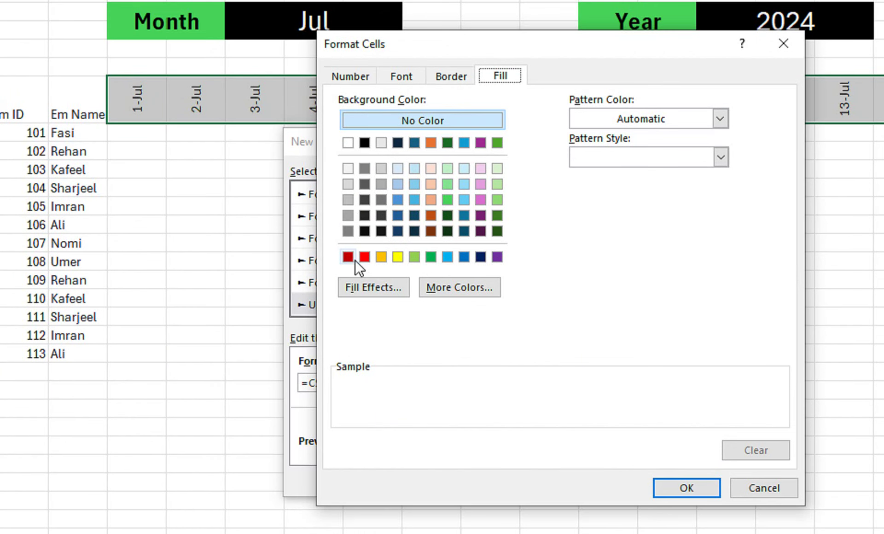
{"action": "left_click", "coordinate": [368, 255]}
{"action": "left_click", "coordinate": [409, 80]}
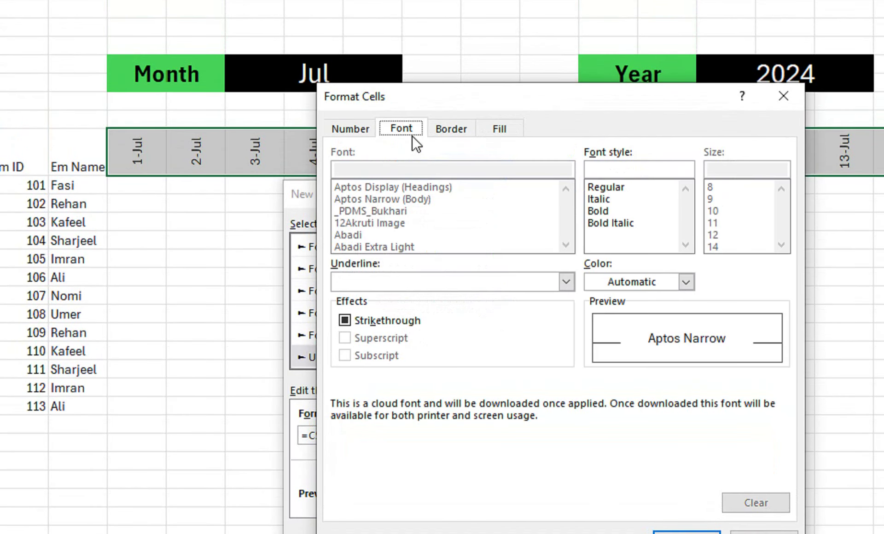
{"action": "left_click", "coordinate": [642, 282]}
{"action": "left_click", "coordinate": [597, 367]}
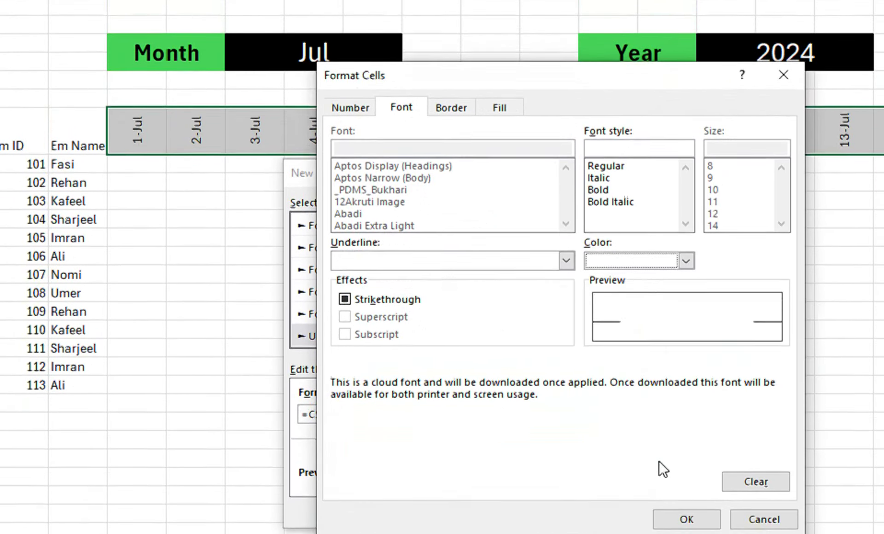
{"action": "left_click", "coordinate": [599, 80]}
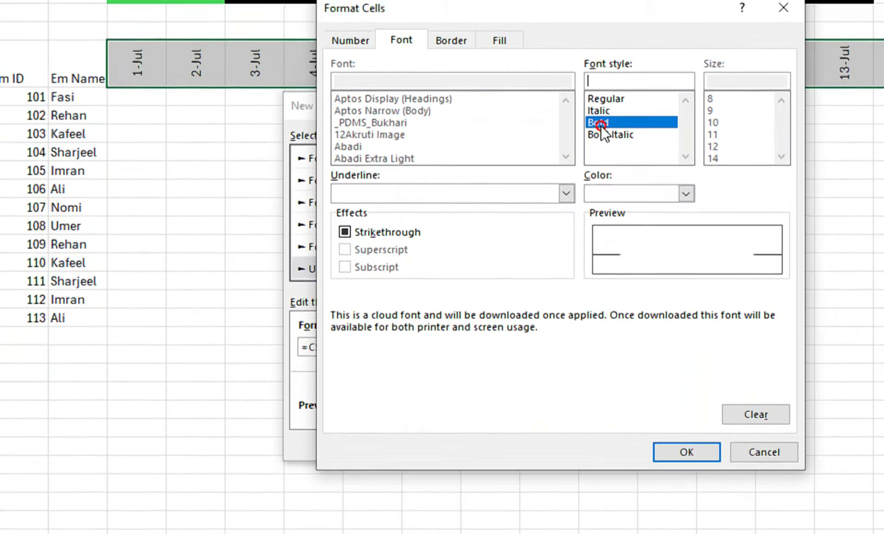
{"action": "left_click", "coordinate": [665, 428]}
{"action": "left_click", "coordinate": [638, 424]}
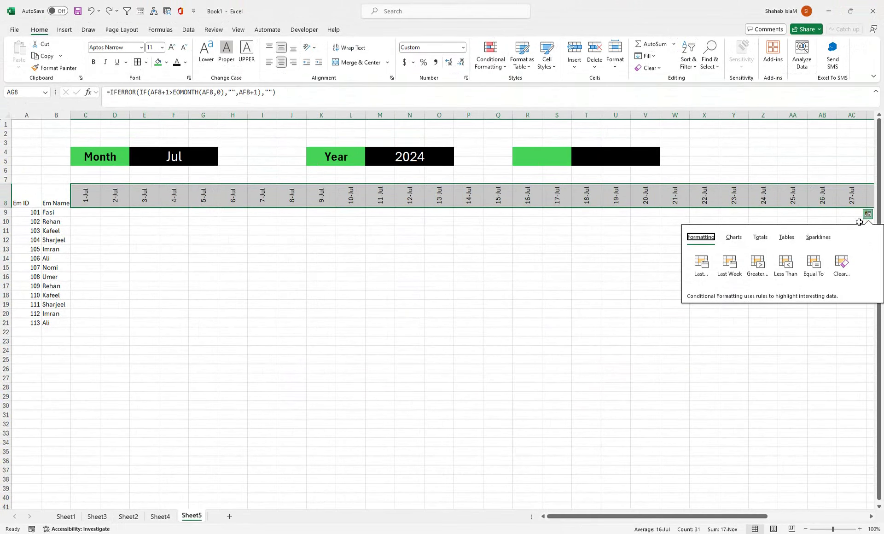
Correct the date header rule's formula to =C$8<>"" in the Conditional Formatting Rules Manager and apply it.
{"action": "left_click", "coordinate": [867, 209]}
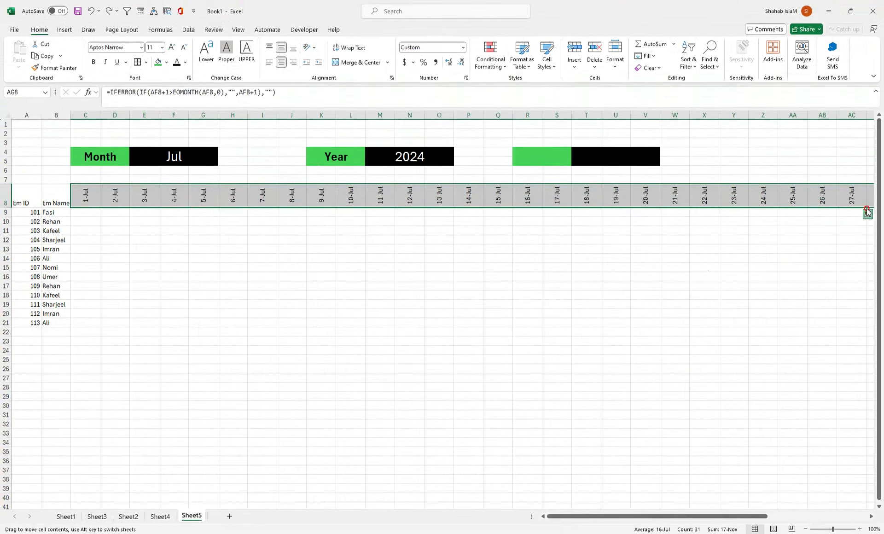
{"action": "left_click", "coordinate": [484, 68]}
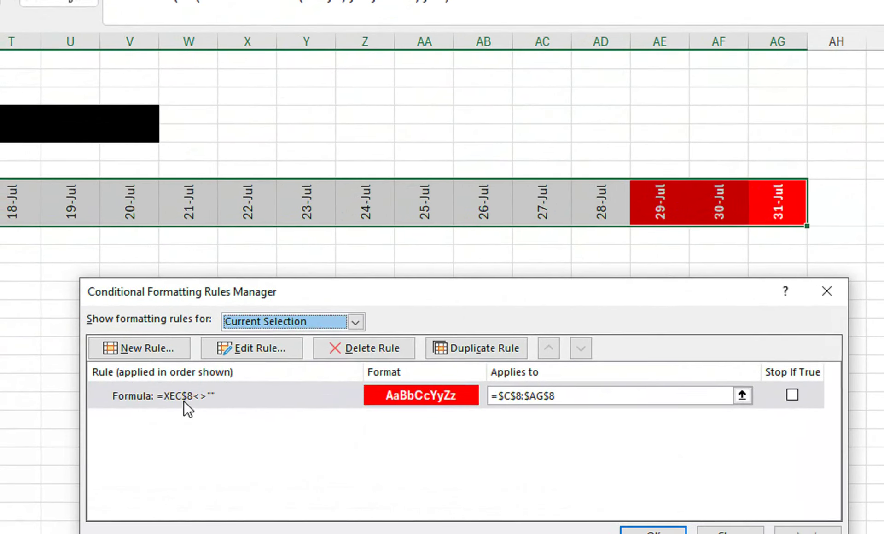
{"action": "left_click", "coordinate": [154, 459]}
{"action": "left_click", "coordinate": [244, 349]}
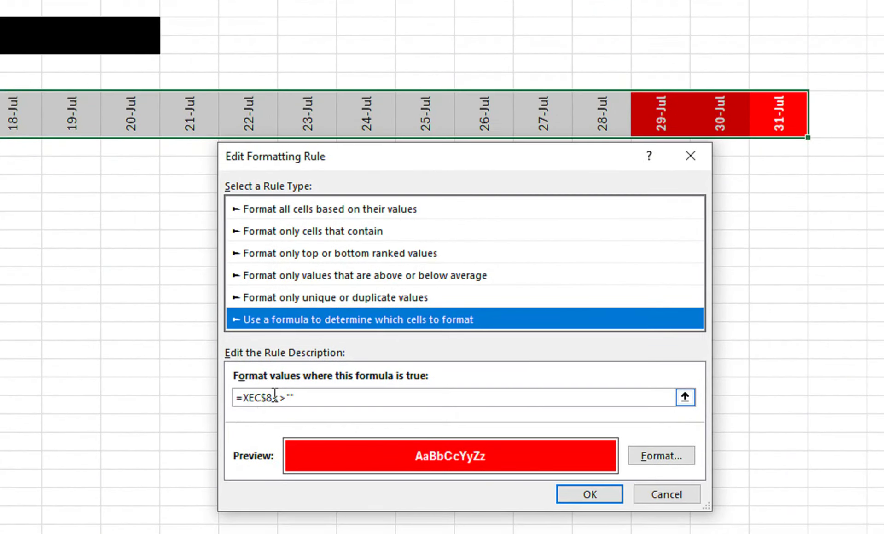
{"action": "left_click_drag", "start_coordinate": [236, 397], "coordinate": [272, 397]}
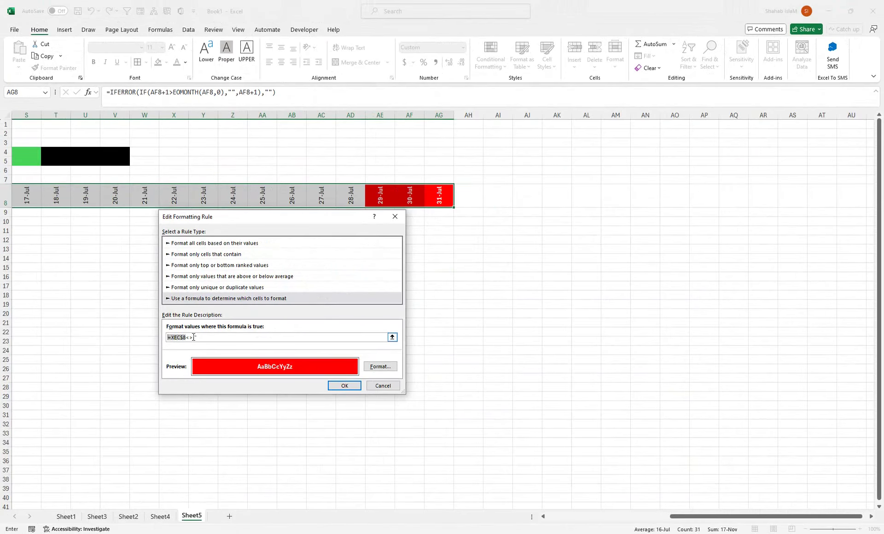
{"action": "left_click", "coordinate": [178, 336]}
{"action": "key", "text": "BackSpace"}
{"action": "key", "text": "BackSpace"}
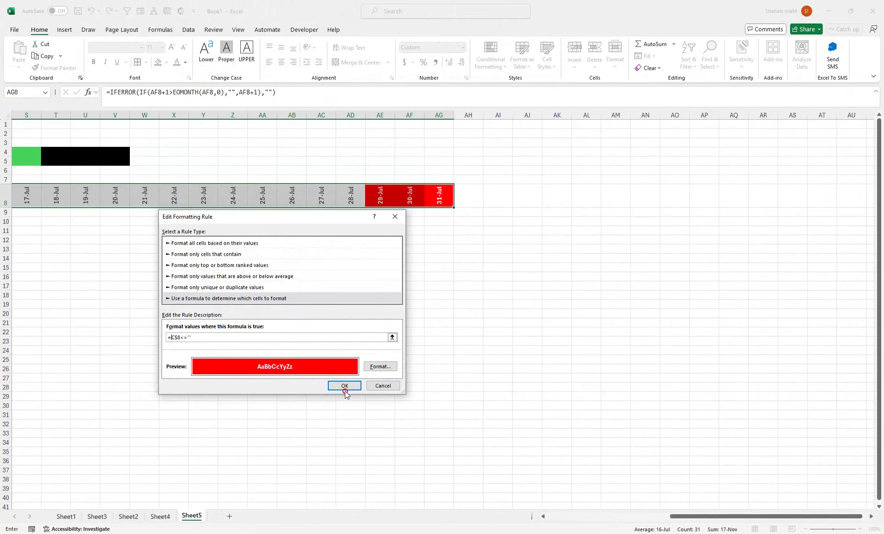
{"action": "left_click", "coordinate": [690, 359]}
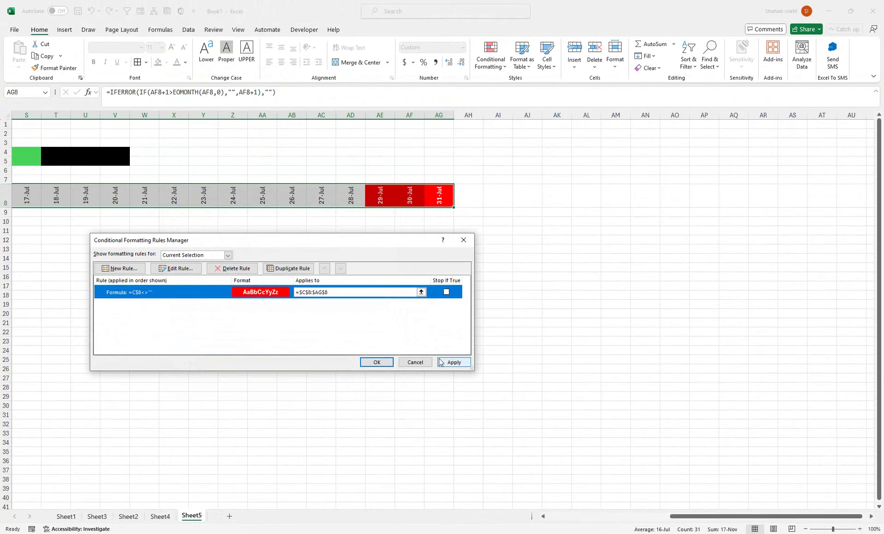
{"action": "left_click", "coordinate": [440, 362]}
{"action": "left_click", "coordinate": [392, 362]}
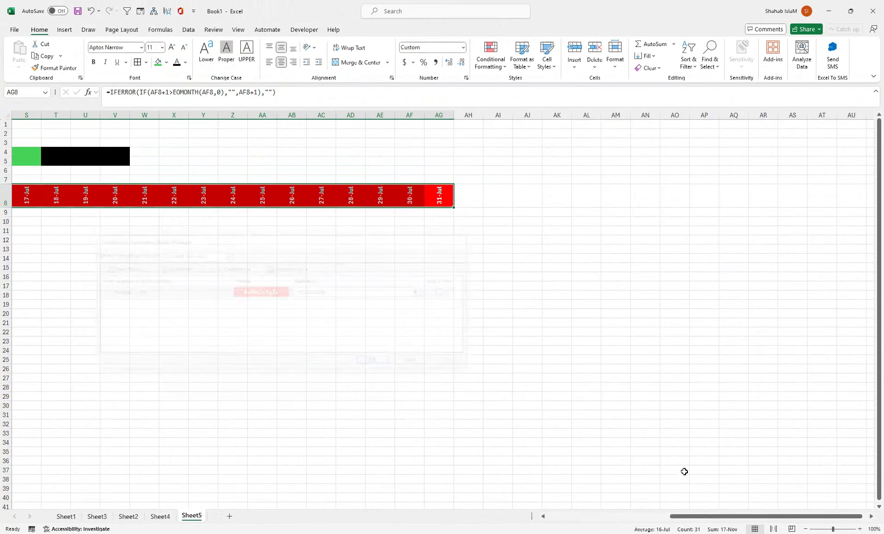
Test the date headers by switching the month in E4 to Feb and back to Jul.
{"action": "left_click", "coordinate": [666, 516]}
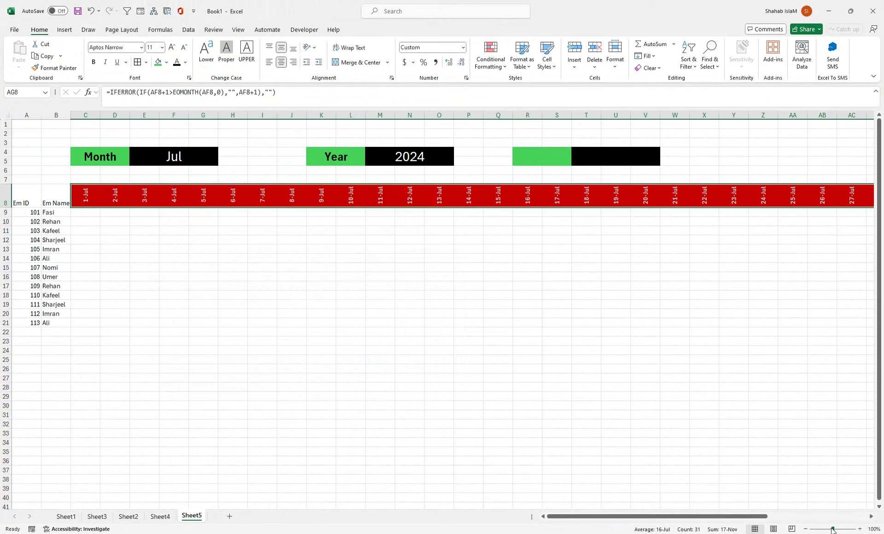
{"action": "left_click_drag", "start_coordinate": [833, 530], "coordinate": [831, 530]}
{"action": "left_click_drag", "start_coordinate": [747, 514], "coordinate": [749, 514]}
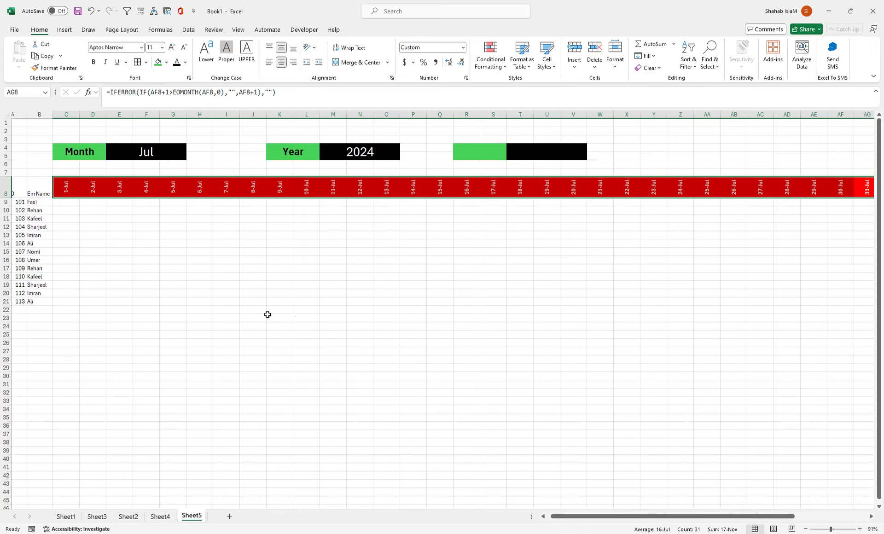
{"action": "left_click", "coordinate": [175, 148]}
{"action": "left_click", "coordinate": [190, 147]}
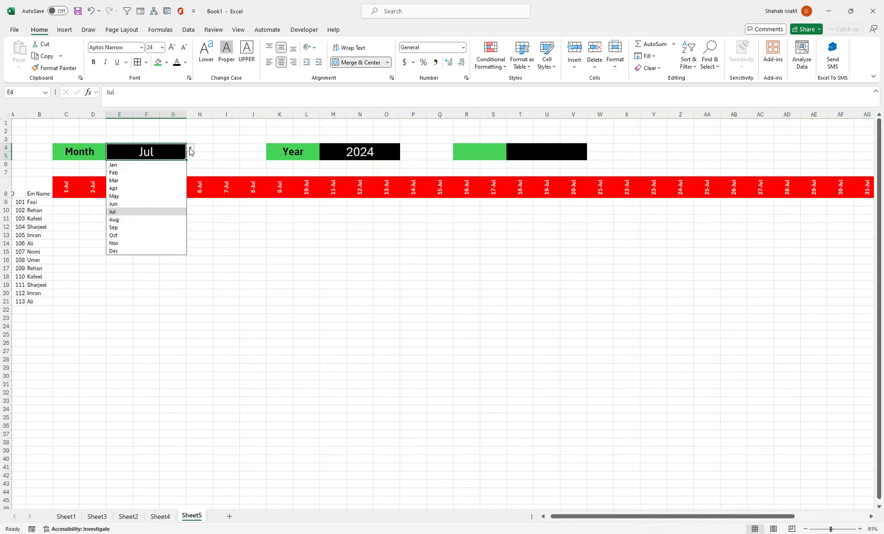
{"action": "left_click", "coordinate": [145, 175]}
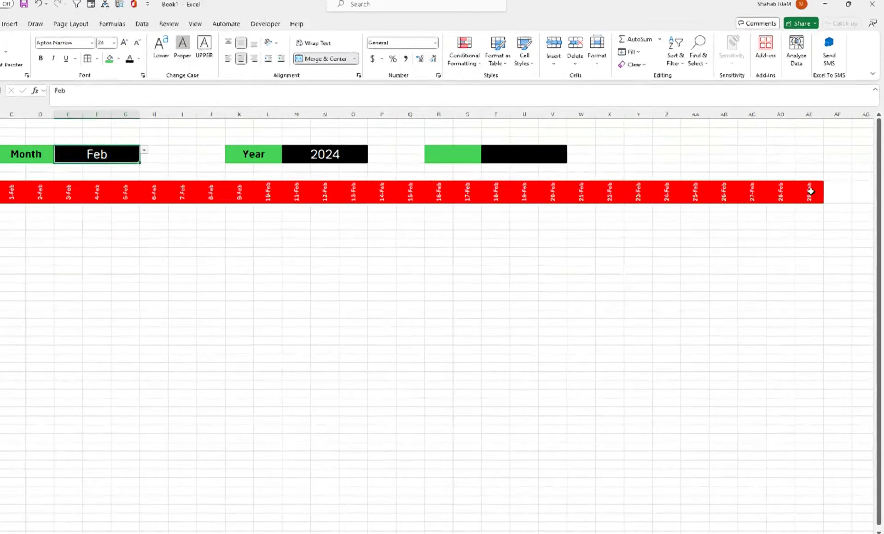
{"action": "left_click", "coordinate": [190, 149]}
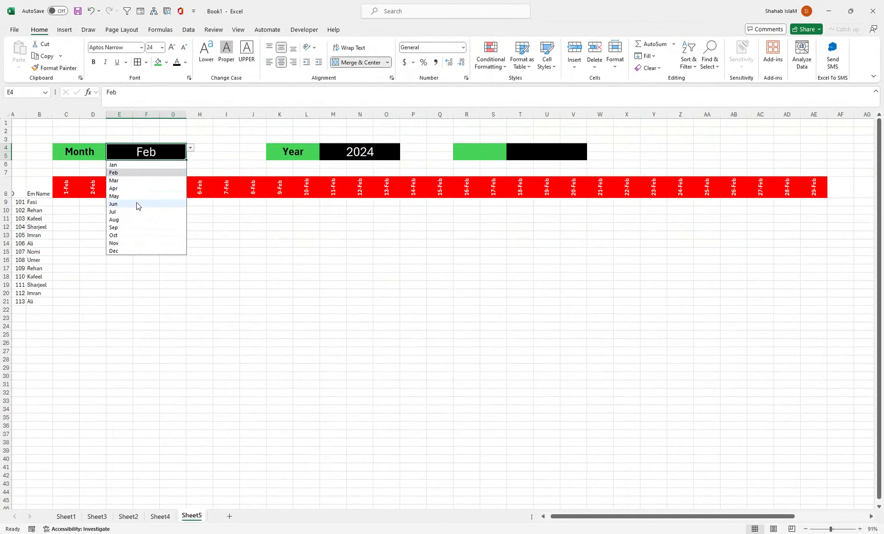
{"action": "left_click", "coordinate": [170, 211]}
Widen columns A and B to fit the Em ID and Em Name headings.
{"action": "left_click_drag", "start_coordinate": [175, 338], "coordinate": [19, 351]}
{"action": "left_click_drag", "start_coordinate": [23, 119], "coordinate": [72, 113]}
{"action": "left_click_drag", "start_coordinate": [67, 235], "coordinate": [2, 222]}
Insert checkboxes in C9:AG21, covering every employee row under the July date headers.
{"action": "left_click_drag", "start_coordinate": [89, 209], "coordinate": [742, 317]}
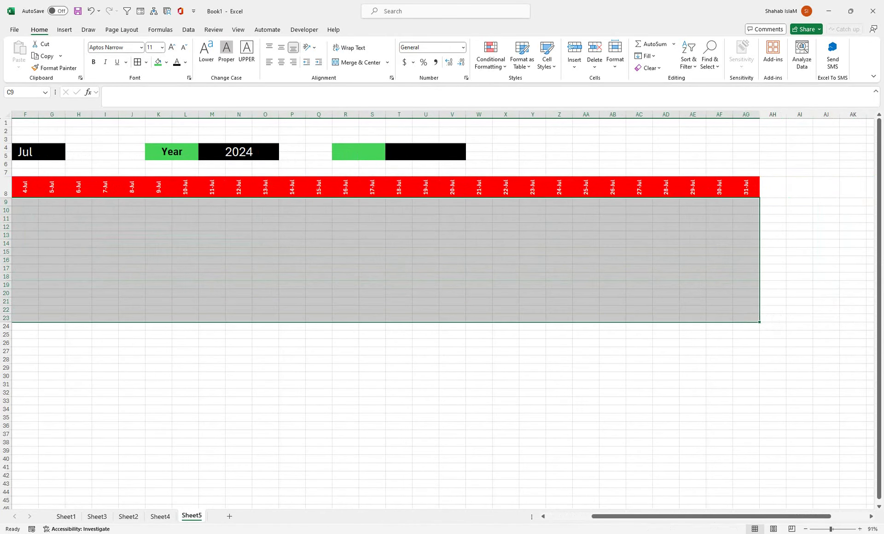
{"action": "left_click_drag", "start_coordinate": [599, 516], "coordinate": [532, 510]}
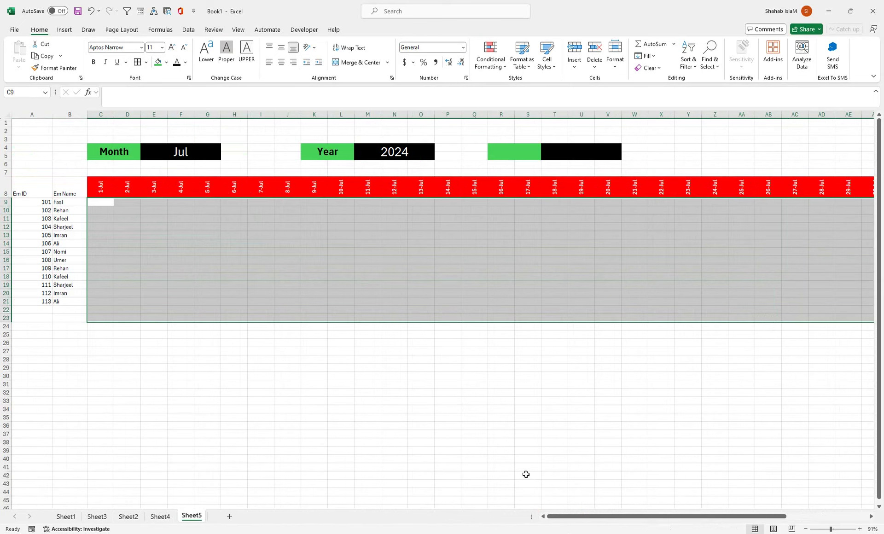
{"action": "key", "text": "shift+Up"}
{"action": "key", "text": "shift+Up"}
{"action": "left_click_drag", "start_coordinate": [583, 514], "coordinate": [507, 507]}
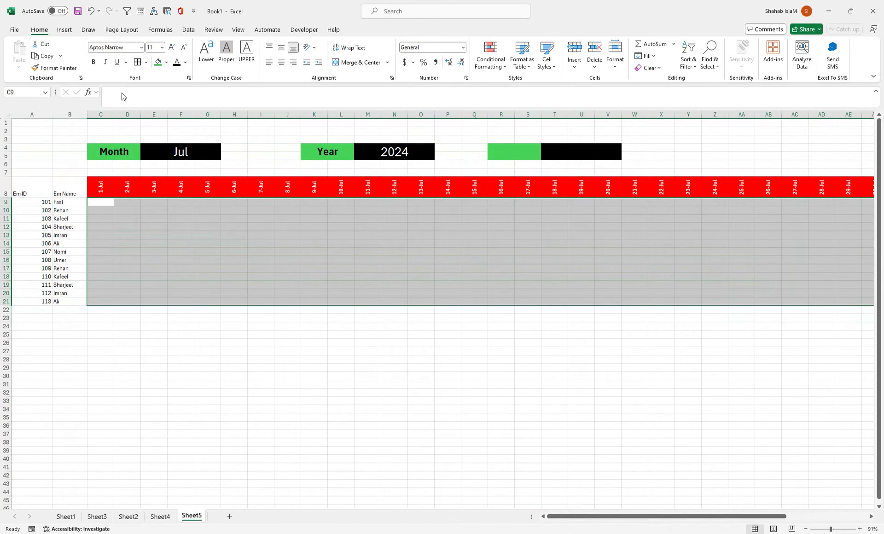
{"action": "left_click", "coordinate": [65, 30]}
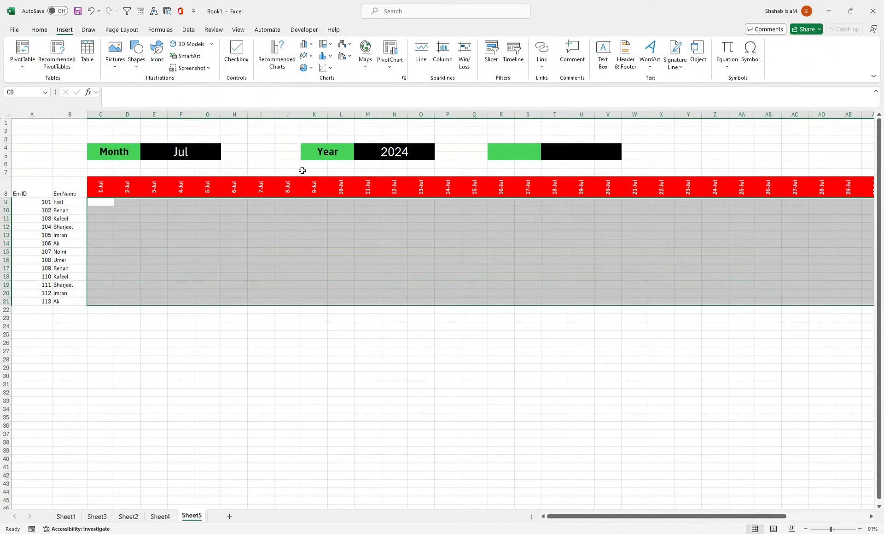
{"action": "left_click", "coordinate": [247, 49]}
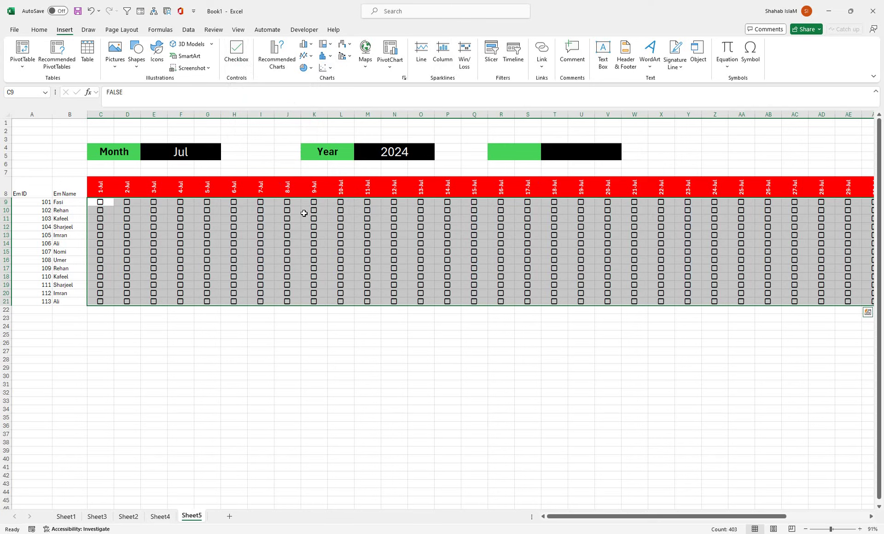
Examine the checkbox values in C9, G10 and J11, and toggle the checkbox in D11 on and off.
{"action": "left_click", "coordinate": [114, 202]}
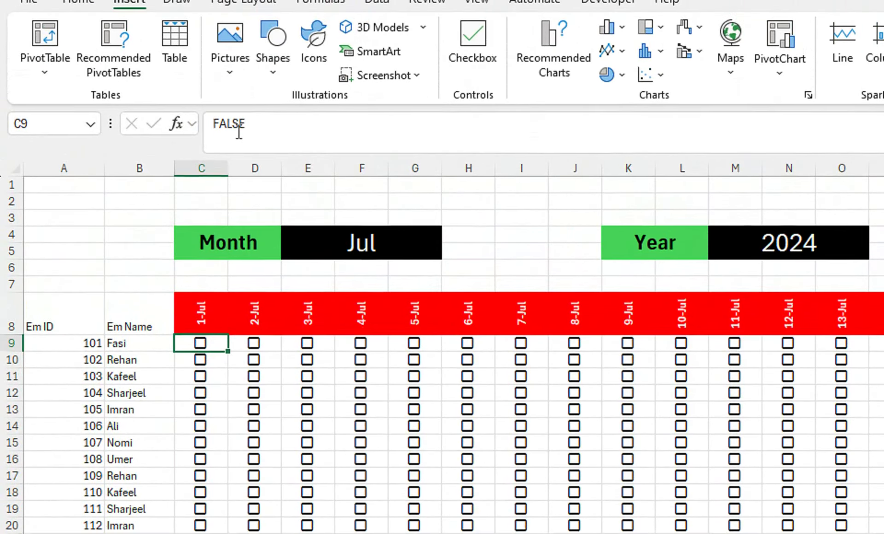
{"action": "left_click", "coordinate": [419, 364]}
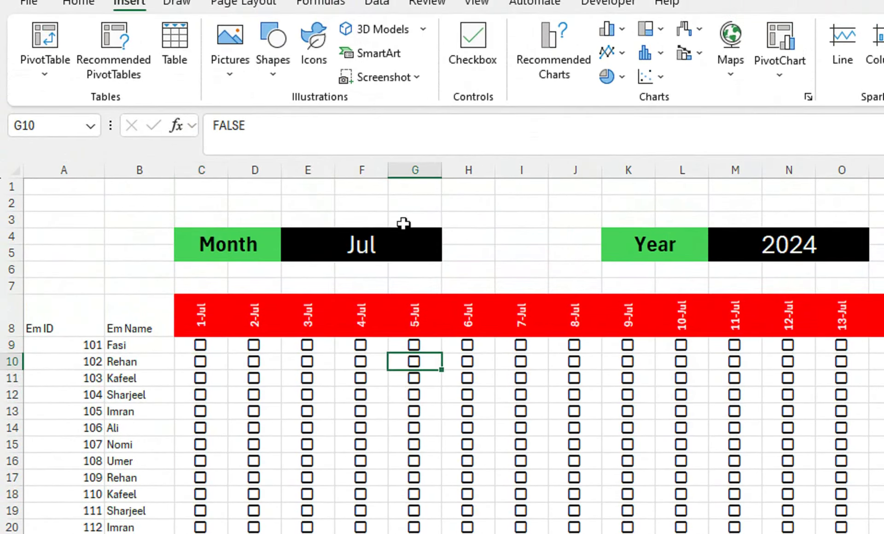
{"action": "left_click", "coordinate": [551, 384]}
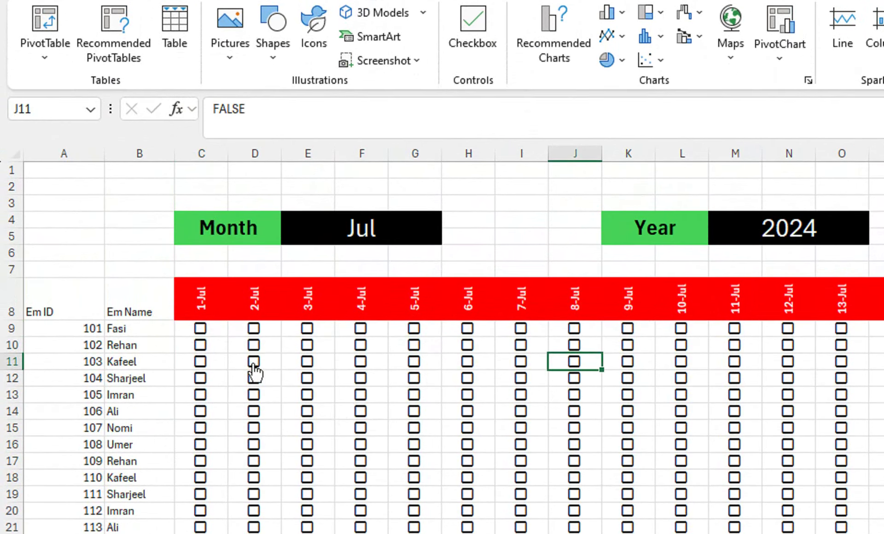
{"action": "left_click", "coordinate": [254, 390]}
{"action": "left_click", "coordinate": [254, 365]}
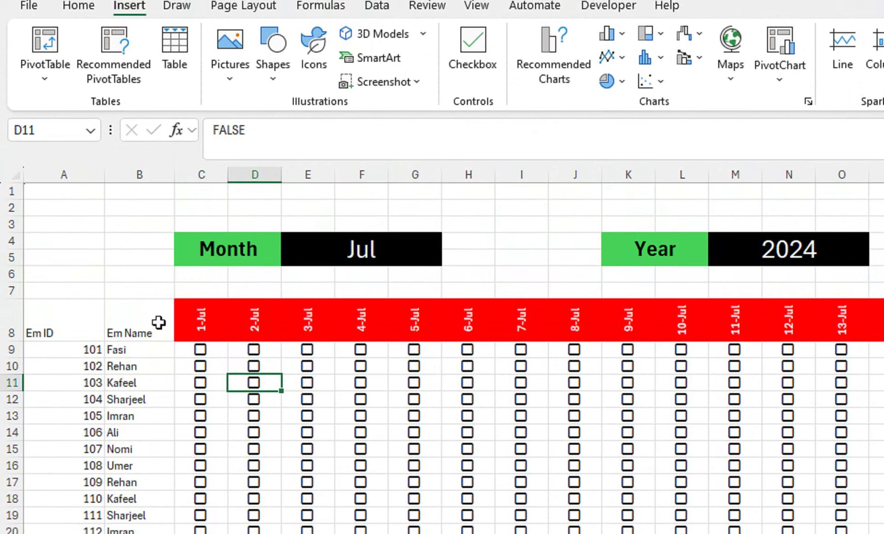
Give the Em ID and Em Name headings in A8:B8 a red fill and white text.
{"action": "left_click_drag", "start_coordinate": [159, 323], "coordinate": [44, 330]}
{"action": "left_click", "coordinate": [83, 10]}
{"action": "left_click", "coordinate": [332, 124]}
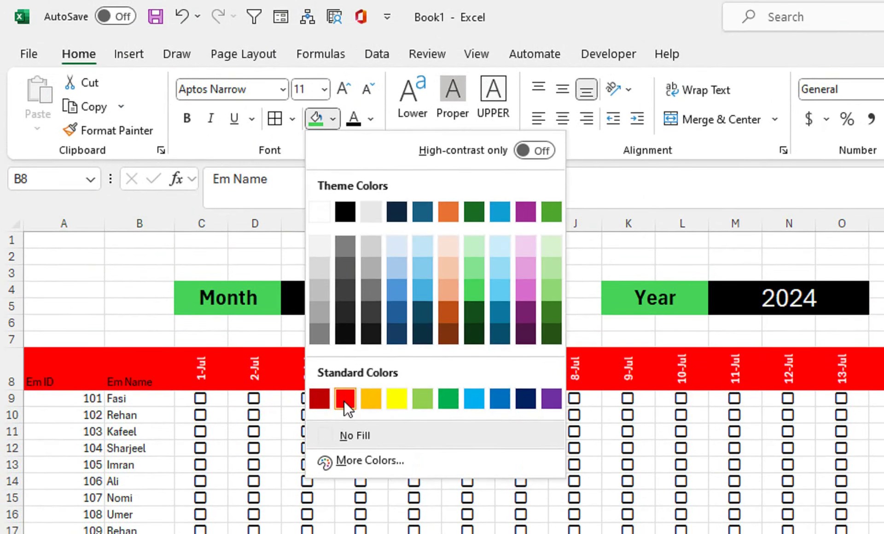
{"action": "left_click", "coordinate": [343, 401]}
{"action": "left_click", "coordinate": [371, 120]}
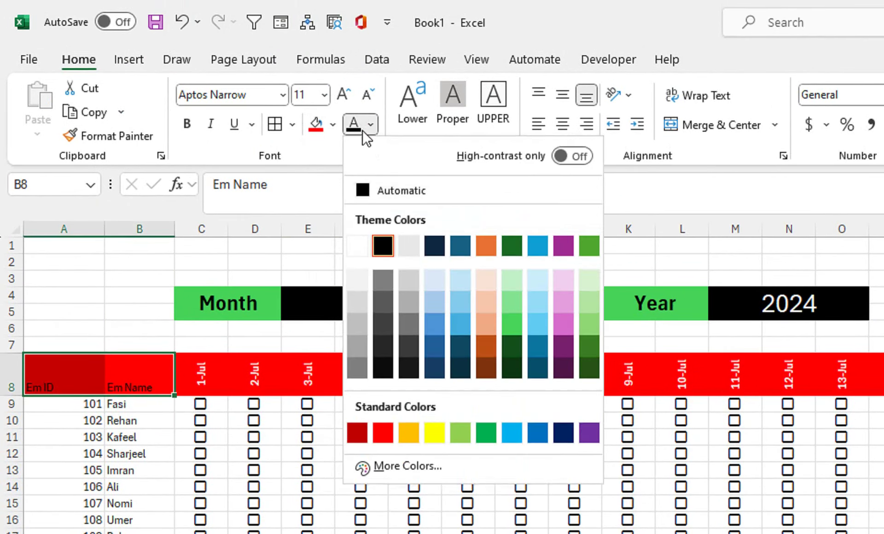
{"action": "left_click", "coordinate": [357, 271]}
Center the A8:B8 headings horizontally and vertically, make them bold and larger, and widen column B to fit.
{"action": "left_click", "coordinate": [562, 124]}
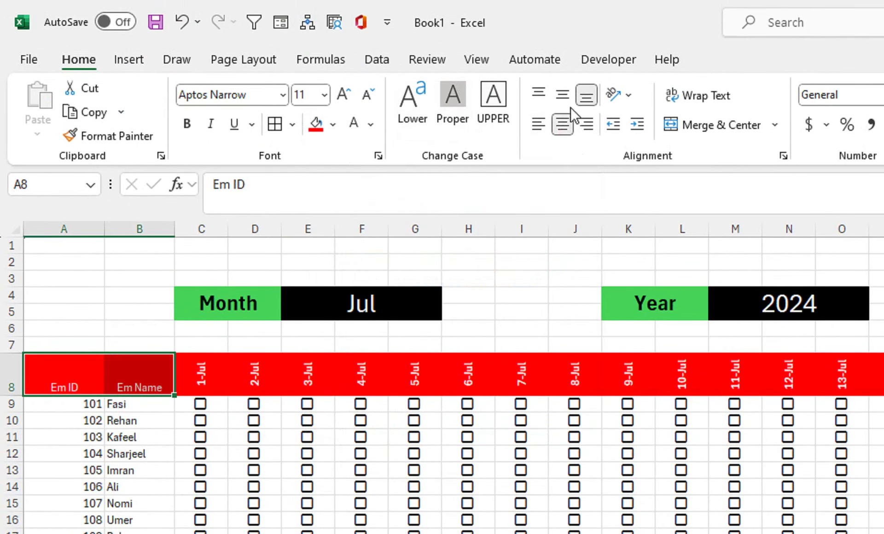
{"action": "left_click", "coordinate": [562, 95]}
{"action": "left_click", "coordinate": [187, 123]}
{"action": "left_click", "coordinate": [343, 94]}
{"action": "left_click", "coordinate": [343, 95]}
{"action": "left_click", "coordinate": [344, 94]}
{"action": "left_click_drag", "start_coordinate": [177, 226], "coordinate": [185, 227]}
Insert a blank row at row 7 and increase the height of row 8 above the date headers.
{"action": "left_click", "coordinate": [12, 345]}
{"action": "right_click", "coordinate": [12, 345]}
{"action": "left_click", "coordinate": [92, 480]}
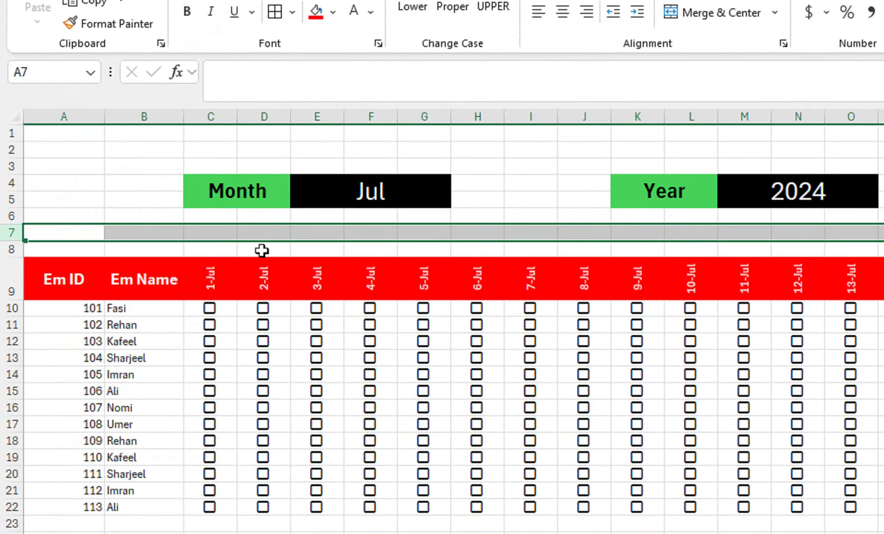
{"action": "left_click", "coordinate": [215, 323]}
{"action": "left_click_drag", "start_coordinate": [20, 259], "coordinate": [20, 279]}
Enter the weekday formula =TEXT(C9,"ddd") in C8, above the first date header.
{"action": "type", "text": "=-"}
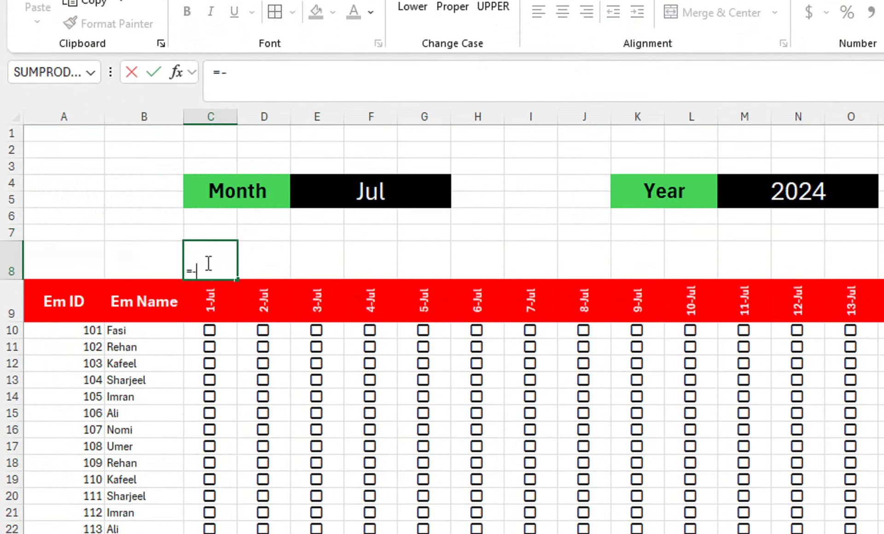
{"action": "type", "text": "ext"}
{"action": "key", "text": "Tab"}
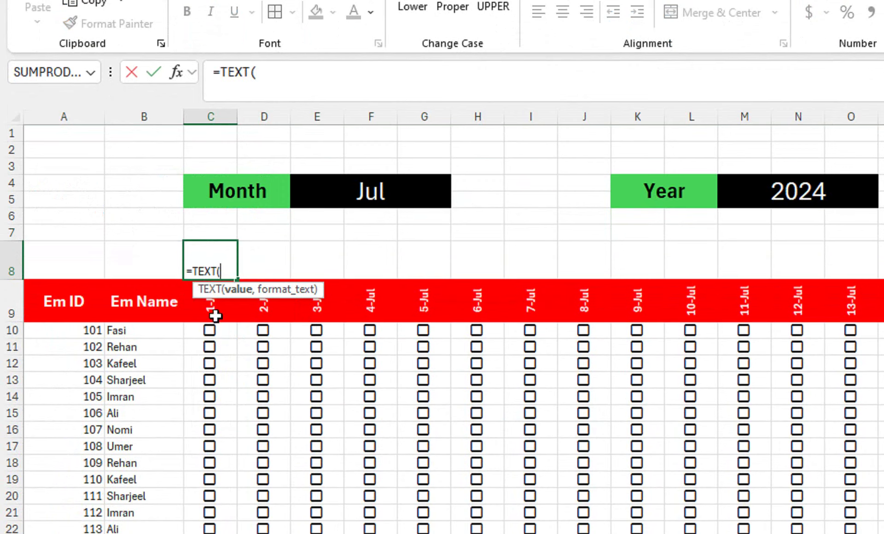
{"action": "left_click", "coordinate": [212, 312]}
{"action": "type", "text": ","}
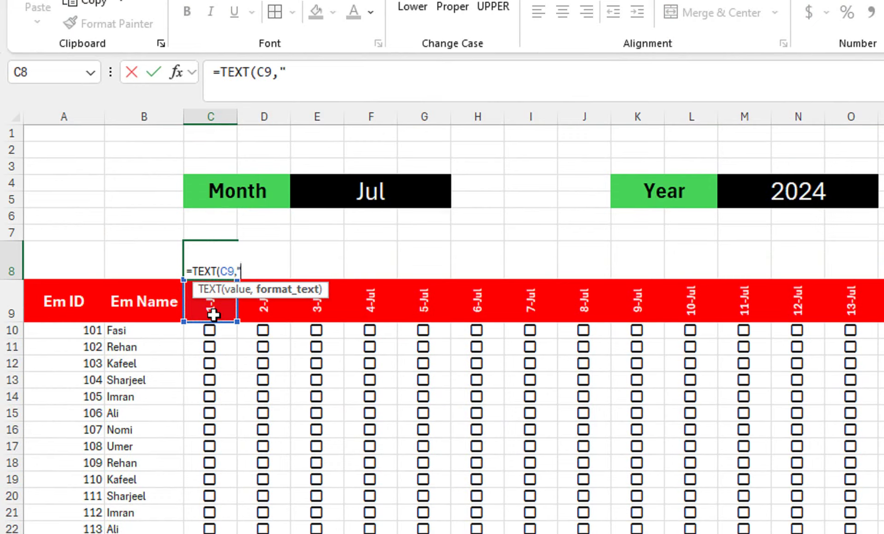
{"action": "type", "text": "\"ddd\")"}
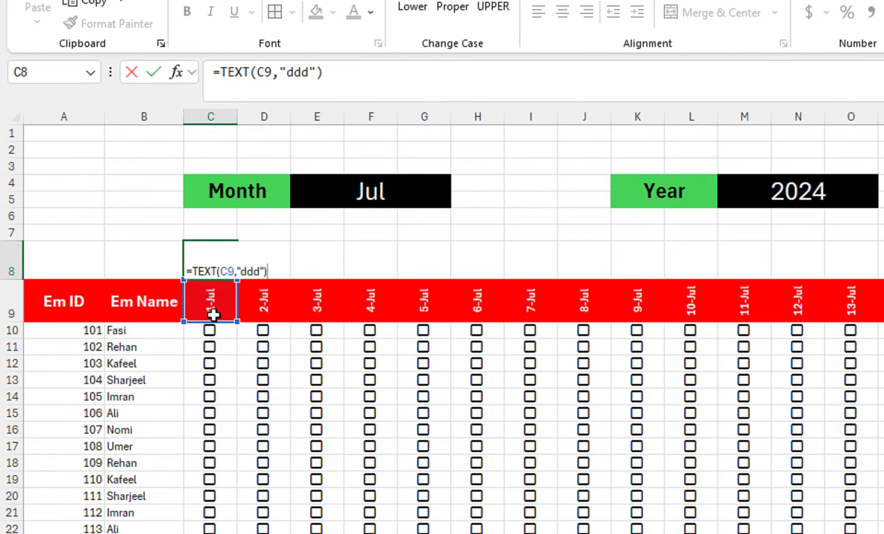
{"action": "key", "text": "Return"}
Format C8 with a yellow fill, text angled counterclockwise, and horizontal and vertical centering.
{"action": "left_click", "coordinate": [172, 256]}
{"action": "left_click", "coordinate": [231, 265]}
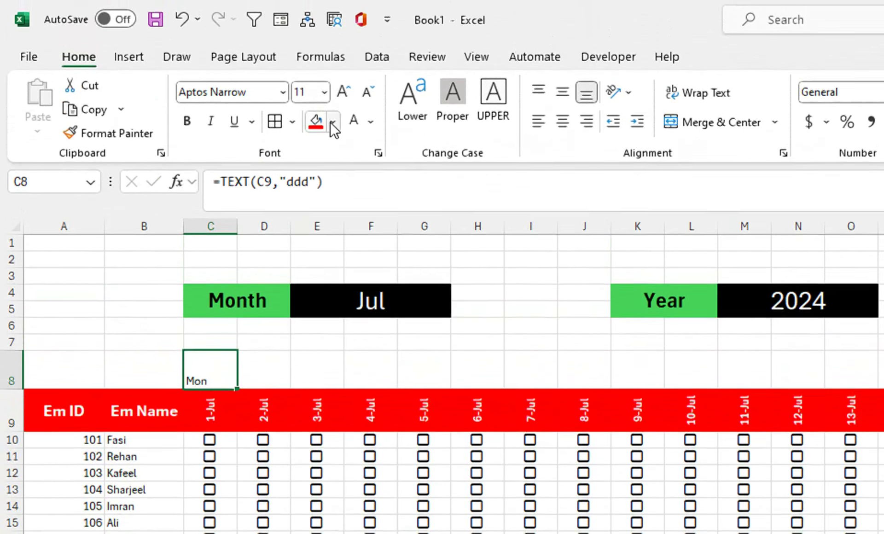
{"action": "left_click", "coordinate": [332, 12]}
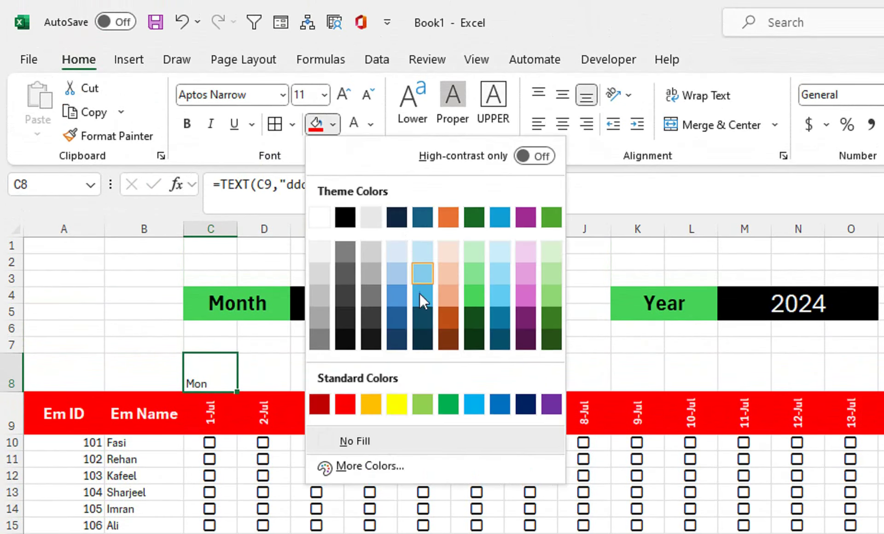
{"action": "left_click", "coordinate": [396, 404]}
{"action": "left_click", "coordinate": [611, 102]}
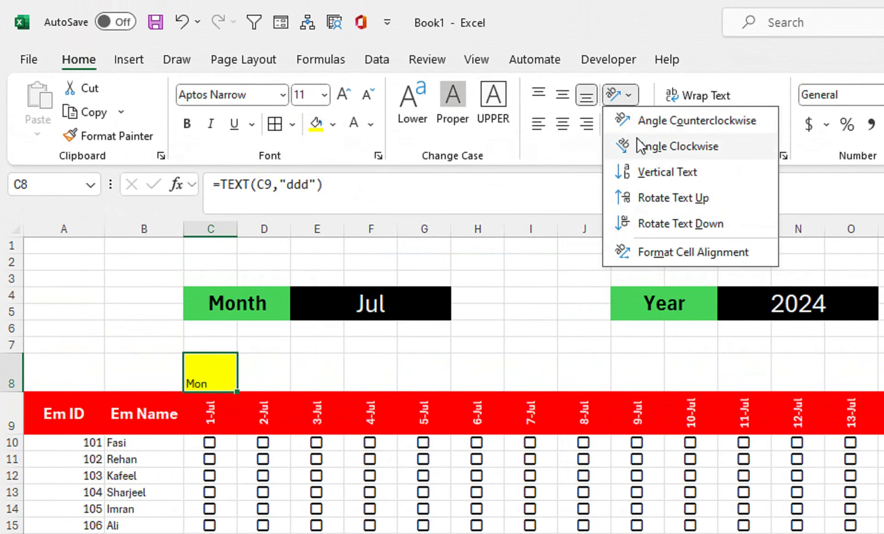
{"action": "left_click", "coordinate": [649, 123]}
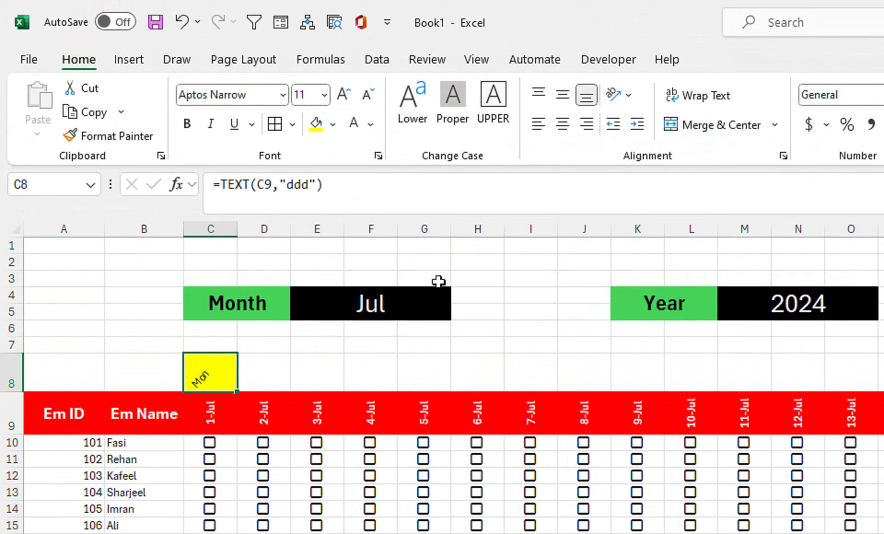
{"action": "left_click", "coordinate": [563, 124]}
{"action": "left_click", "coordinate": [568, 97]}
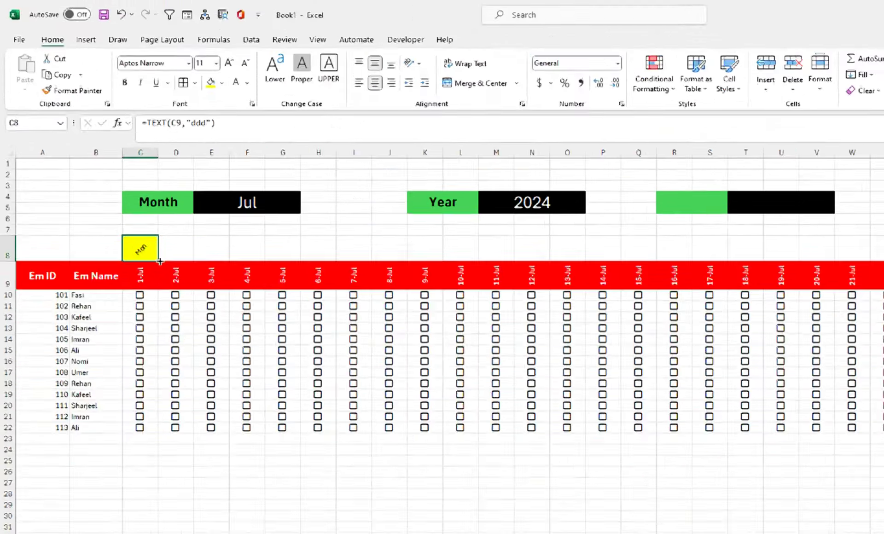
Make row 8 taller for the bold 16 pt weekday label and fill the C8 formula across to AG8.
{"action": "left_click_drag", "start_coordinate": [240, 392], "coordinate": [187, 378]}
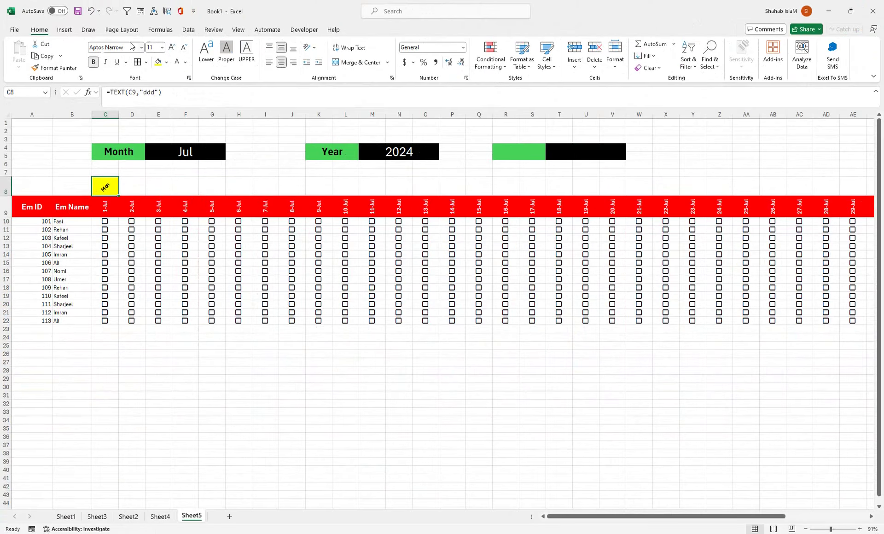
{"action": "left_click_drag", "start_coordinate": [6, 195], "coordinate": [2, 202]}
{"action": "left_click_drag", "start_coordinate": [121, 202], "coordinate": [716, 214]}
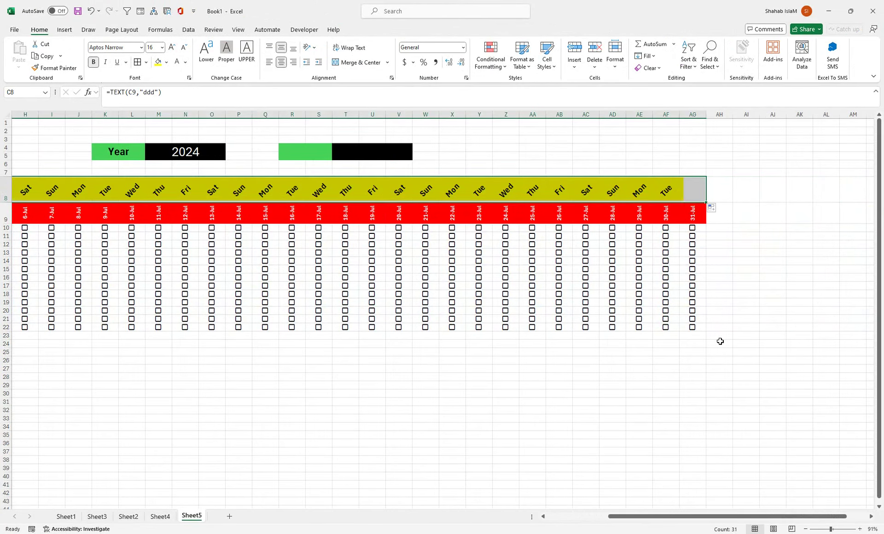
Start a conditional formatting Equal To rule on the checkbox range C10:AG22 for the value True.
{"action": "left_click_drag", "start_coordinate": [628, 517], "coordinate": [567, 517]}
{"action": "left_click_drag", "start_coordinate": [113, 227], "coordinate": [803, 329]}
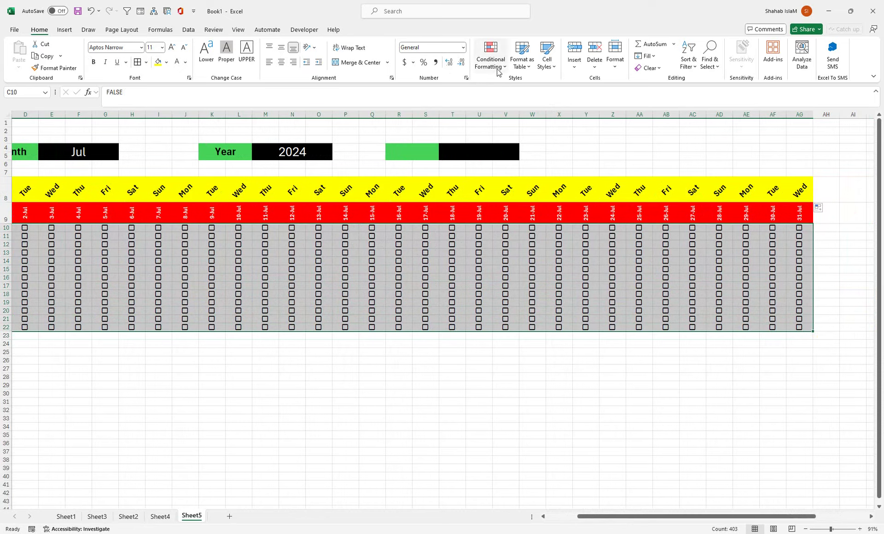
{"action": "left_click", "coordinate": [491, 56]}
{"action": "mouse_move", "coordinate": [510, 85]}
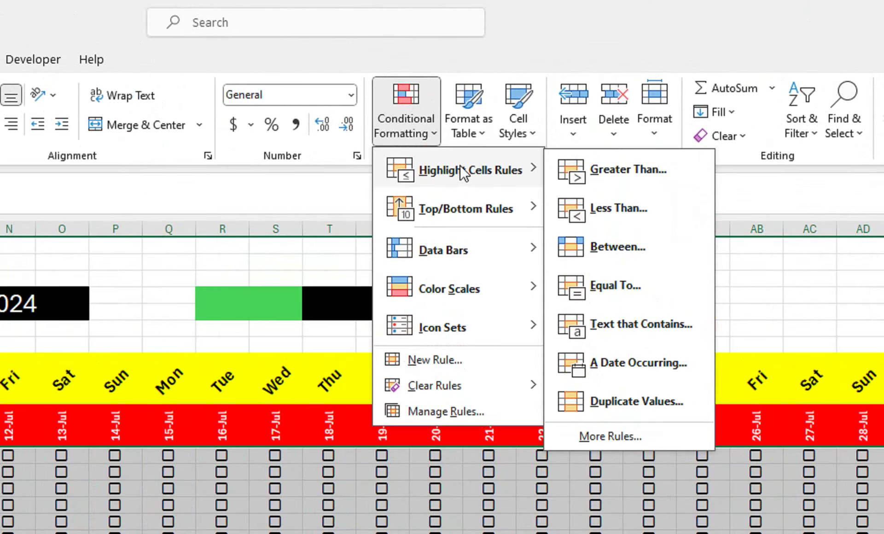
{"action": "left_click", "coordinate": [607, 228]}
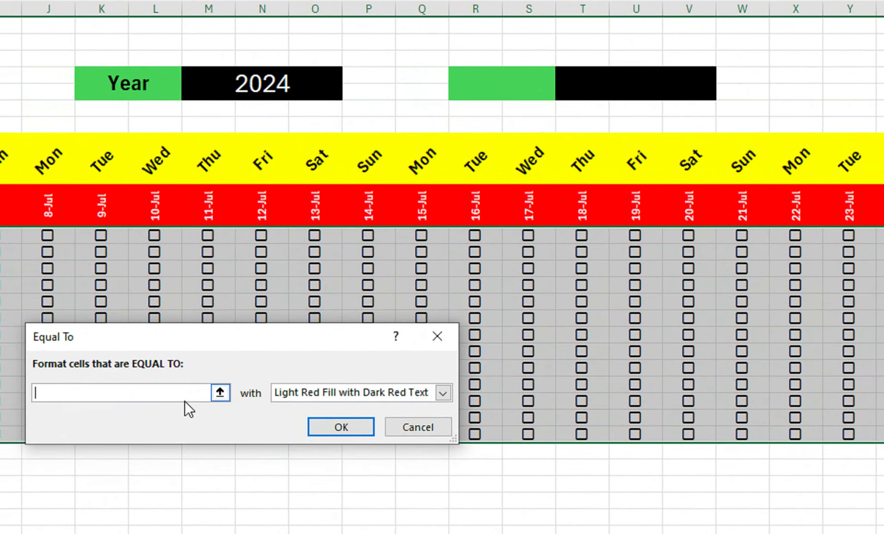
{"action": "type", "text": "Treu"}
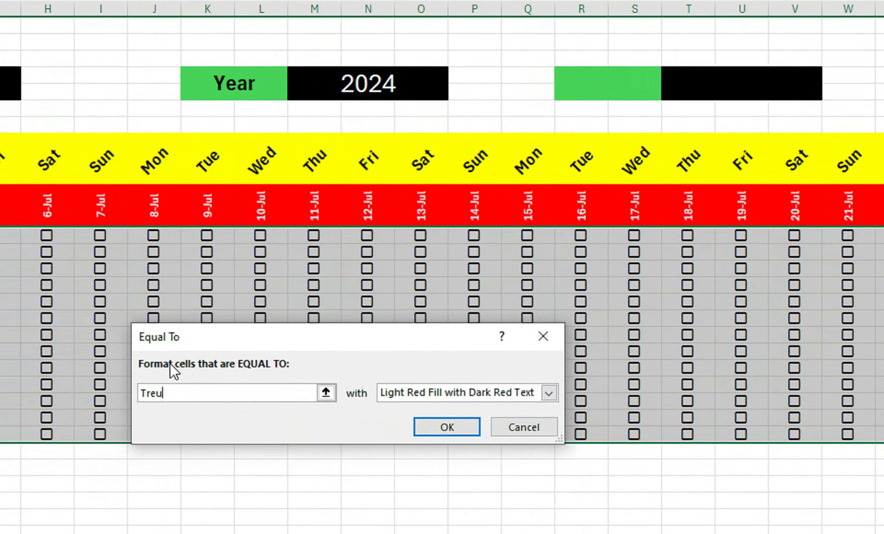
{"action": "key", "text": "BackSpace"}
{"action": "key", "text": "BackSpace"}
{"action": "type", "text": "ue"}
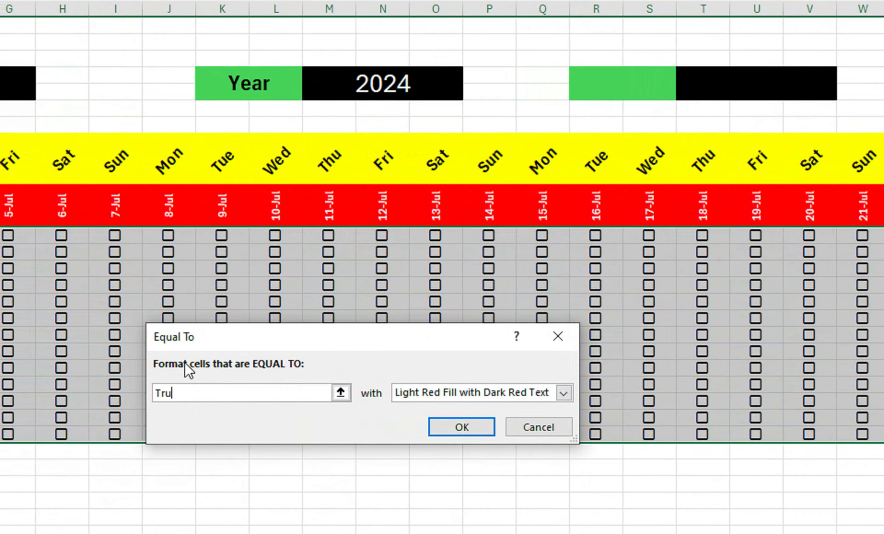
{"action": "key", "text": "BackSpace"}
{"action": "type", "text": "e"}
Give the True rule a custom format with bold light blue font and apply it.
{"action": "left_click", "coordinate": [427, 391]}
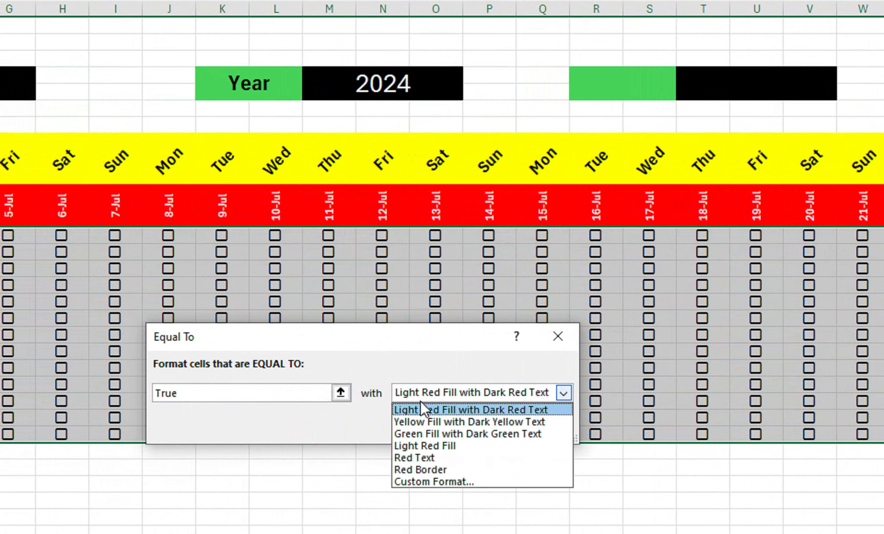
{"action": "left_click", "coordinate": [411, 482]}
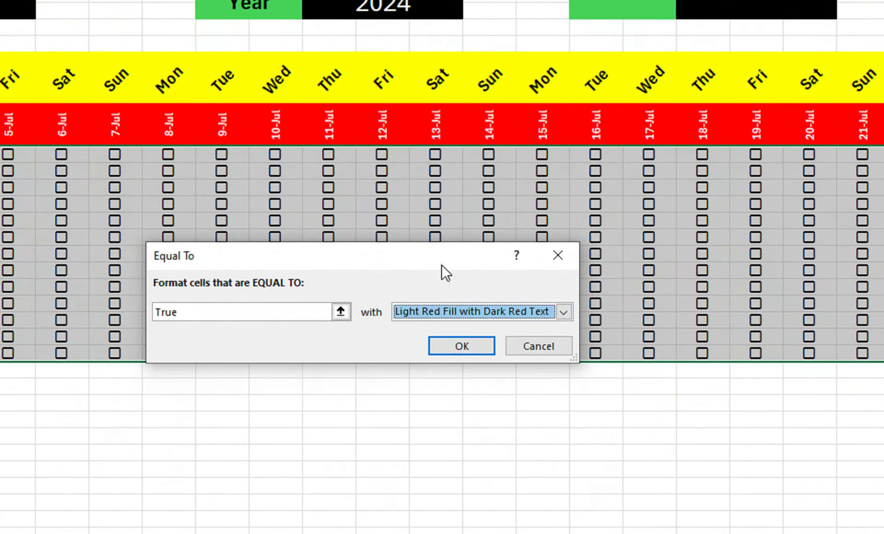
{"action": "left_click", "coordinate": [441, 317]}
{"action": "left_click", "coordinate": [442, 390]}
{"action": "left_click", "coordinate": [468, 312]}
{"action": "left_click", "coordinate": [440, 401]}
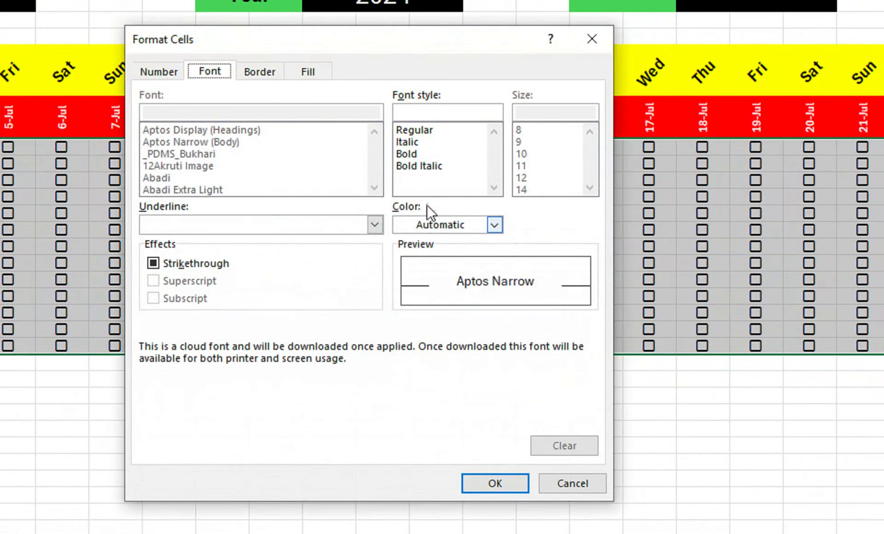
{"action": "left_click", "coordinate": [453, 189]}
{"action": "left_click", "coordinate": [483, 261]}
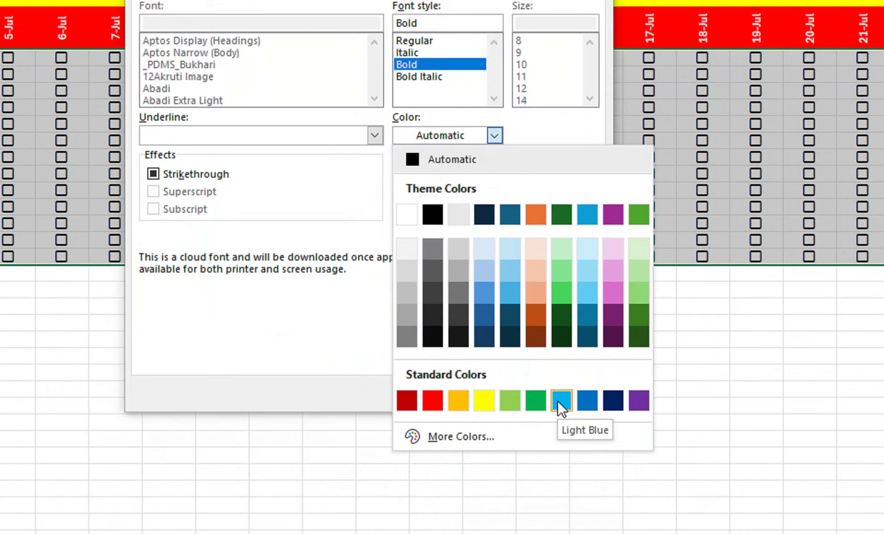
{"action": "left_click", "coordinate": [562, 400]}
{"action": "left_click", "coordinate": [509, 393]}
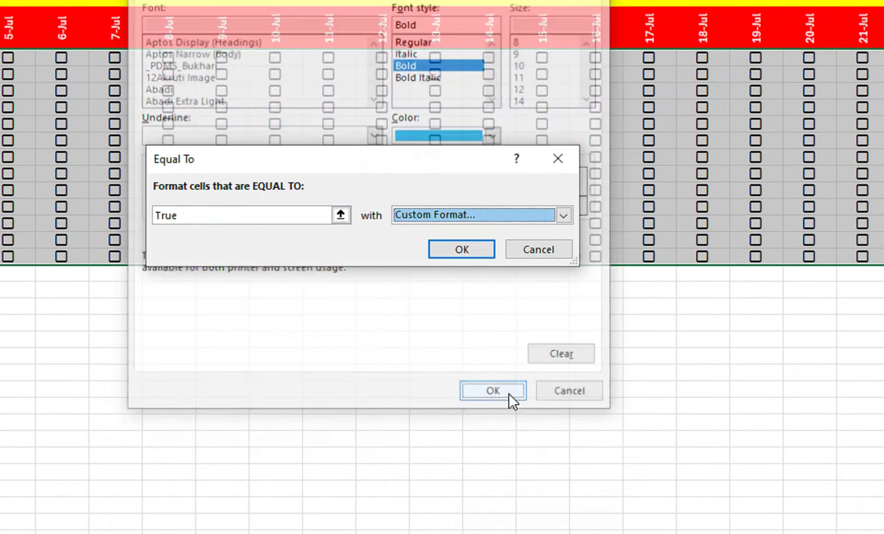
{"action": "left_click", "coordinate": [474, 249]}
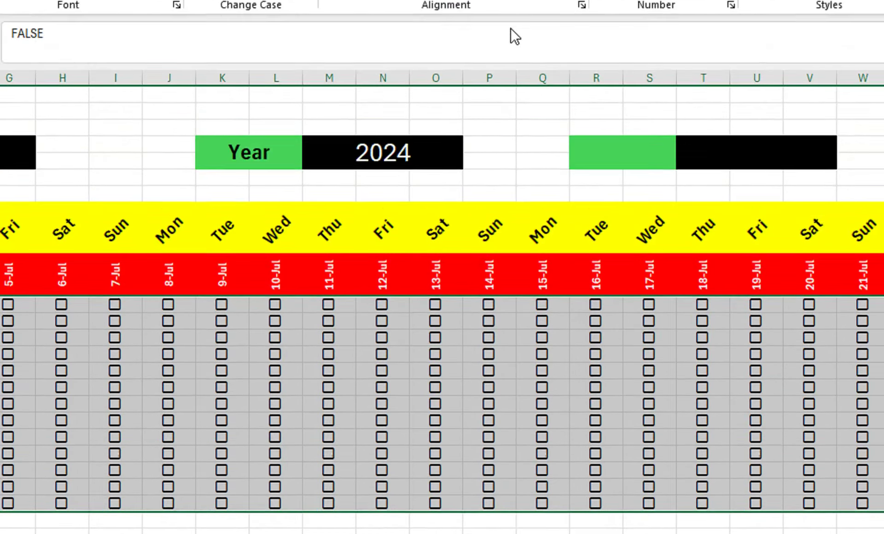
Start a second Equal To rule on the same checkbox range for the value False.
{"action": "left_click", "coordinate": [760, 85]}
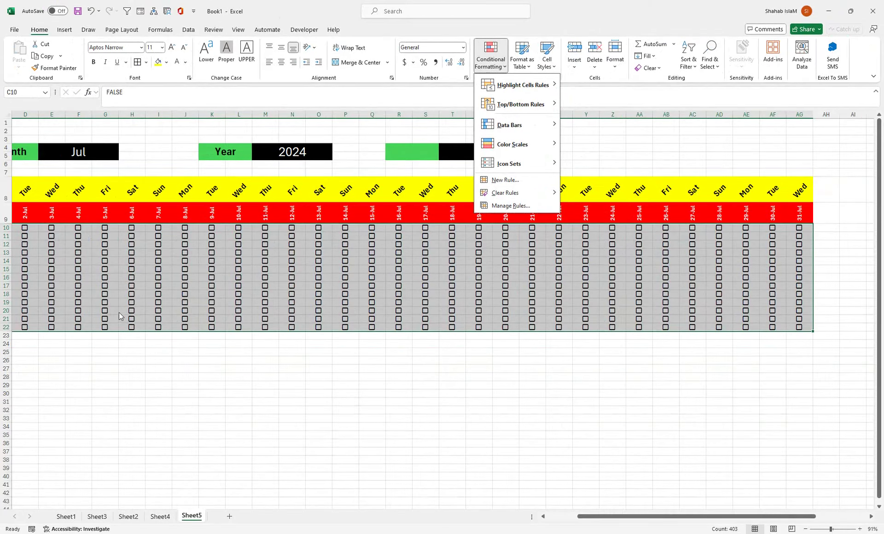
{"action": "mouse_move", "coordinate": [523, 84]}
{"action": "left_click", "coordinate": [594, 143]}
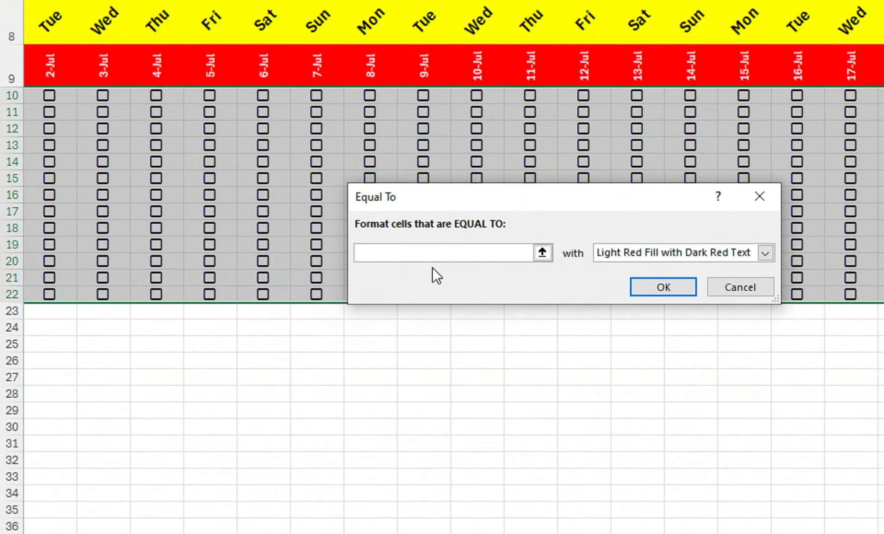
{"action": "type", "text": "Fa"}
{"action": "type", "text": "lse"}
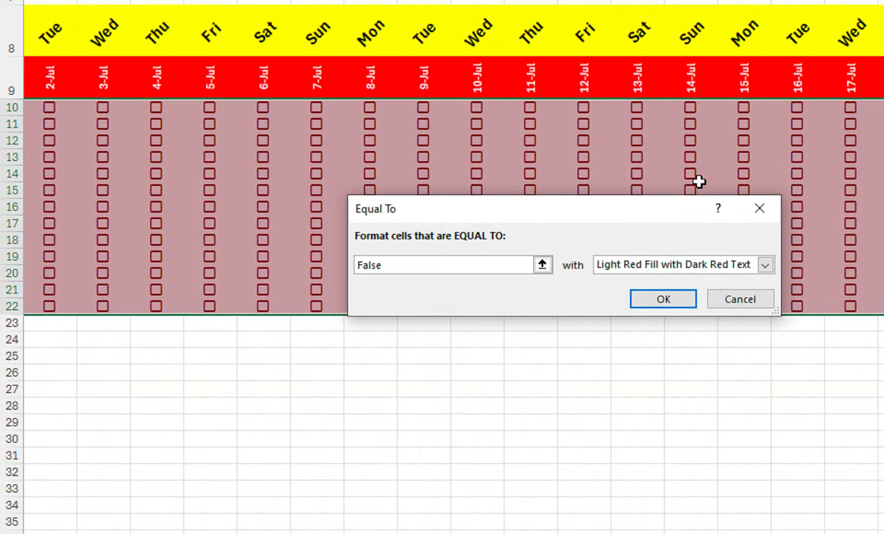
Give the False rule a custom format with bold dark green font and apply it.
{"action": "left_click", "coordinate": [710, 252]}
{"action": "left_click", "coordinate": [634, 352]}
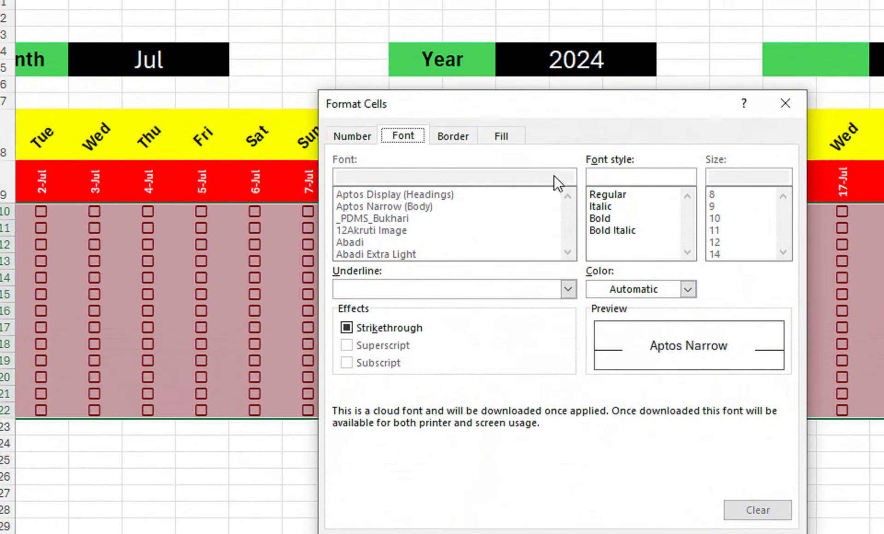
{"action": "left_click", "coordinate": [600, 218]}
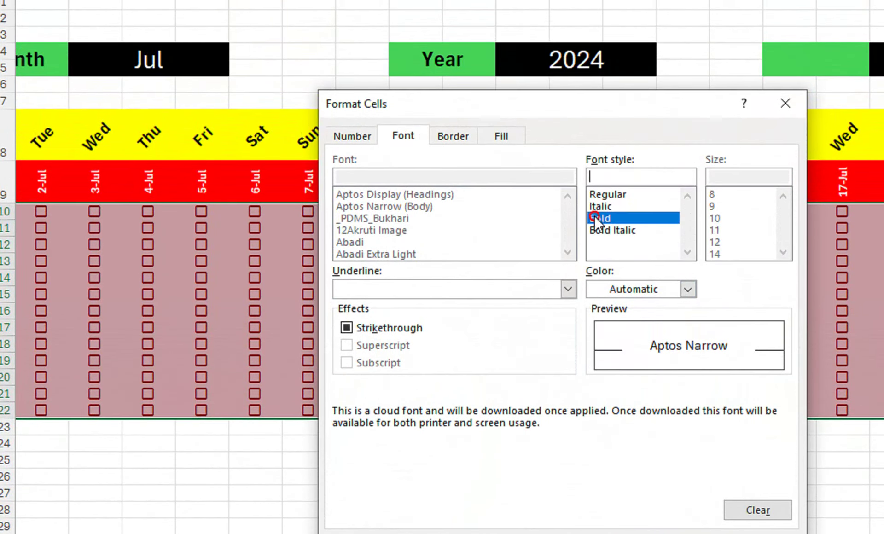
{"action": "left_click", "coordinate": [689, 289]}
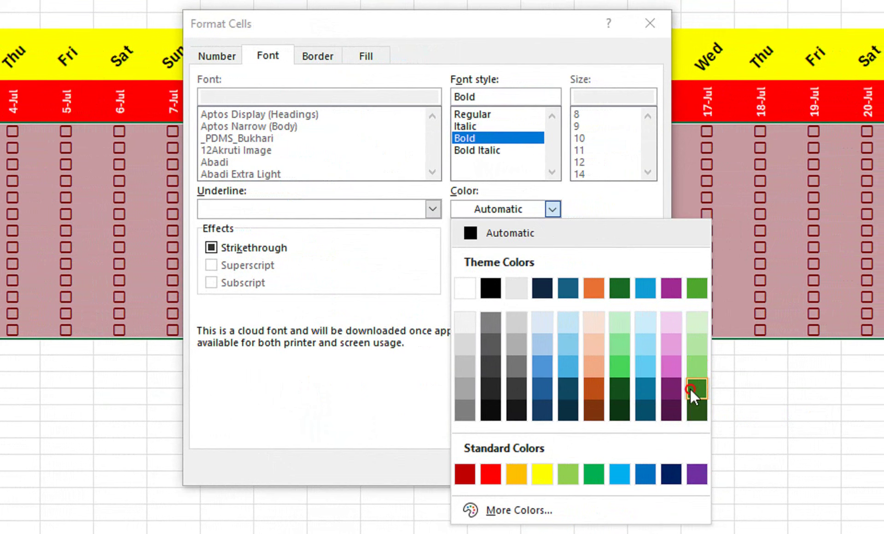
{"action": "left_click", "coordinate": [691, 389]}
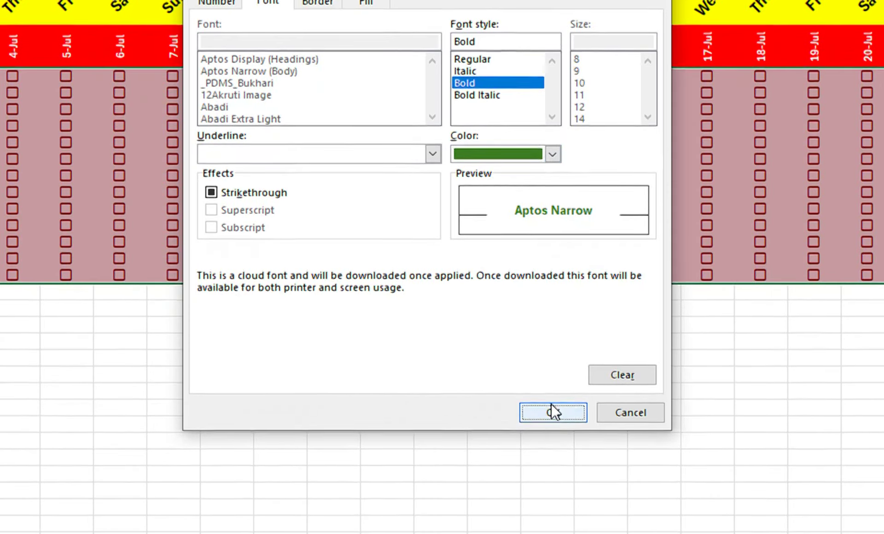
{"action": "left_click", "coordinate": [554, 468]}
{"action": "left_click", "coordinate": [529, 268]}
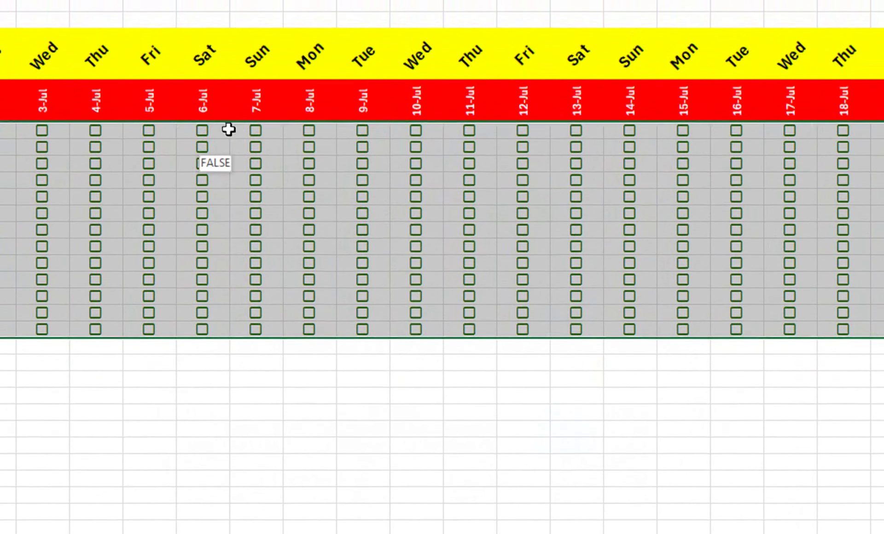
Test the checkbox color rules by ticking the 7-Jul checkboxes in I10 and I15.
{"action": "left_click", "coordinate": [256, 133]}
{"action": "left_click", "coordinate": [256, 220]}
{"action": "left_click", "coordinate": [255, 219]}
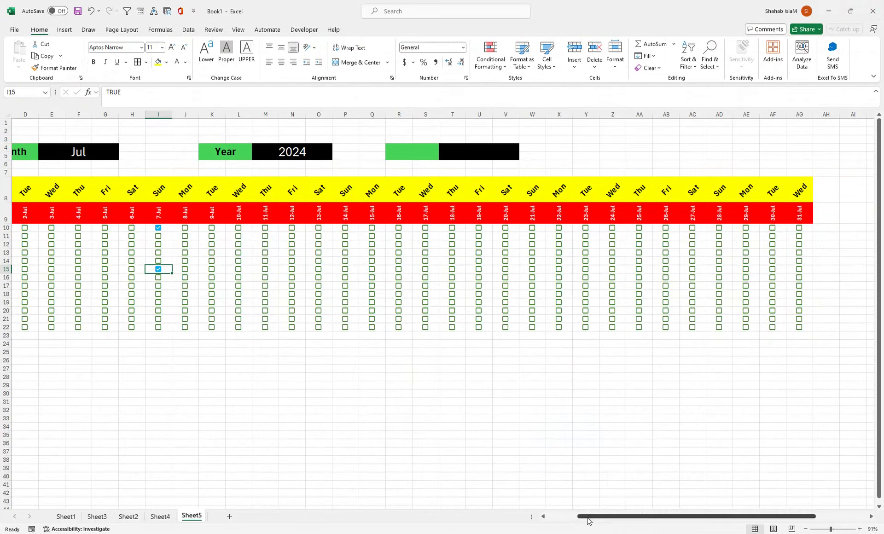
Test the checkbox color rules further by ticking the checkboxes in D22, C15 and C11.
{"action": "left_click_drag", "start_coordinate": [587, 517], "coordinate": [537, 504]}
{"action": "left_click", "coordinate": [132, 328]}
{"action": "left_click", "coordinate": [111, 327]}
{"action": "left_click", "coordinate": [105, 270]}
{"action": "left_click", "coordinate": [105, 236]}
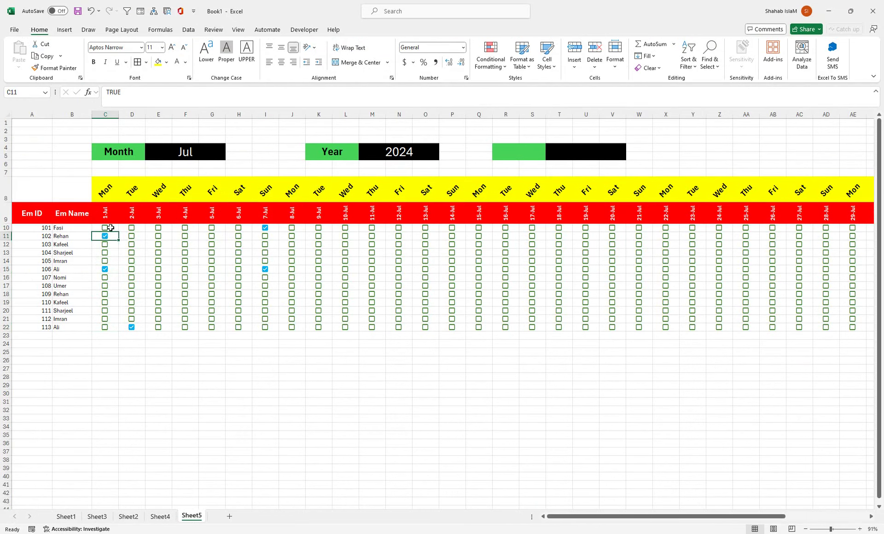
Create a formula-based conditional formatting rule for the checkbox range C10:AG22 with the formula =C$8="Sun".
{"action": "left_click_drag", "start_coordinate": [110, 227], "coordinate": [836, 331]}
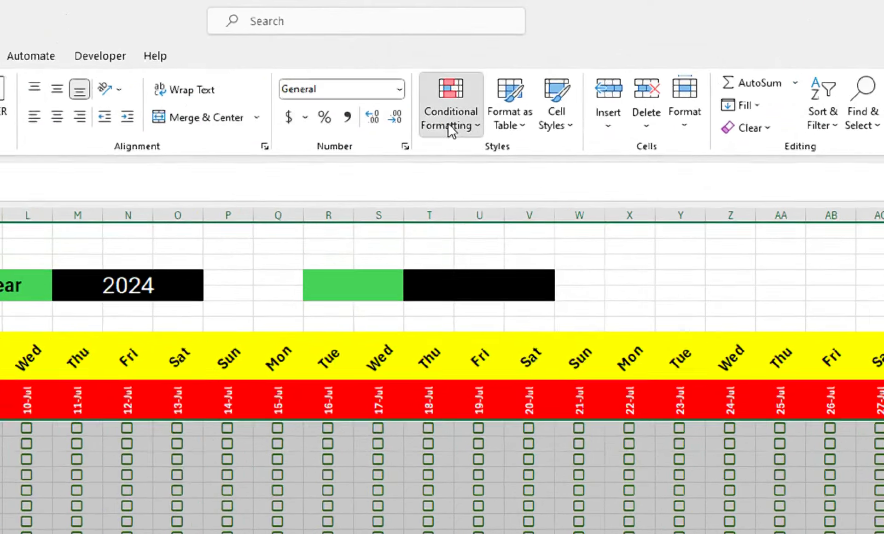
{"action": "left_click", "coordinate": [491, 61]}
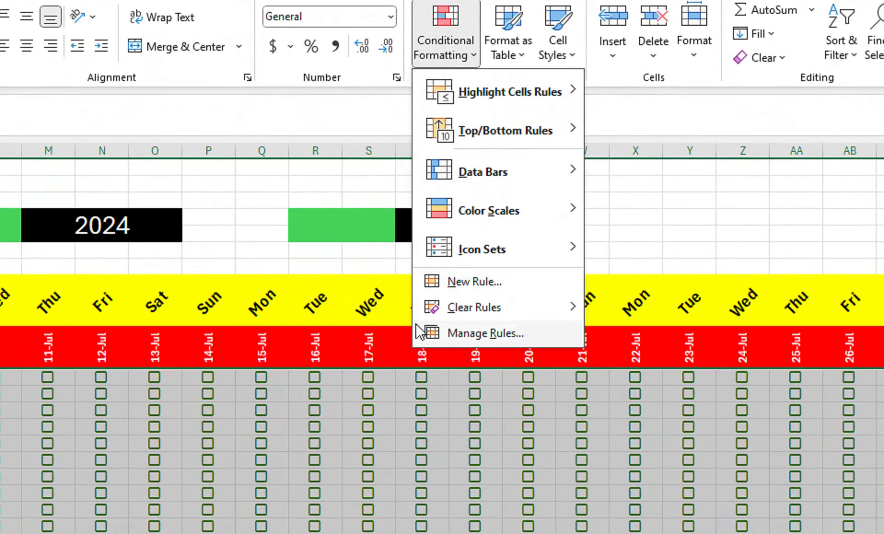
{"action": "left_click", "coordinate": [475, 305]}
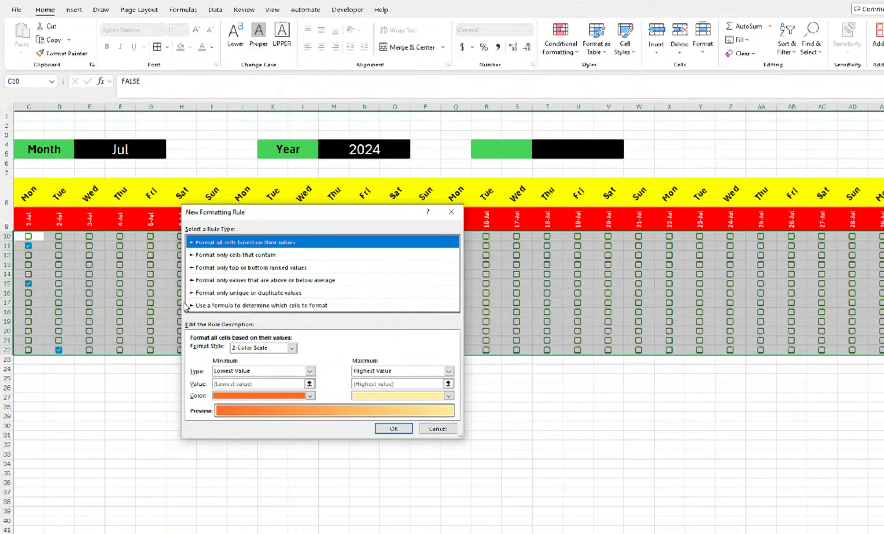
{"action": "left_click", "coordinate": [389, 411]}
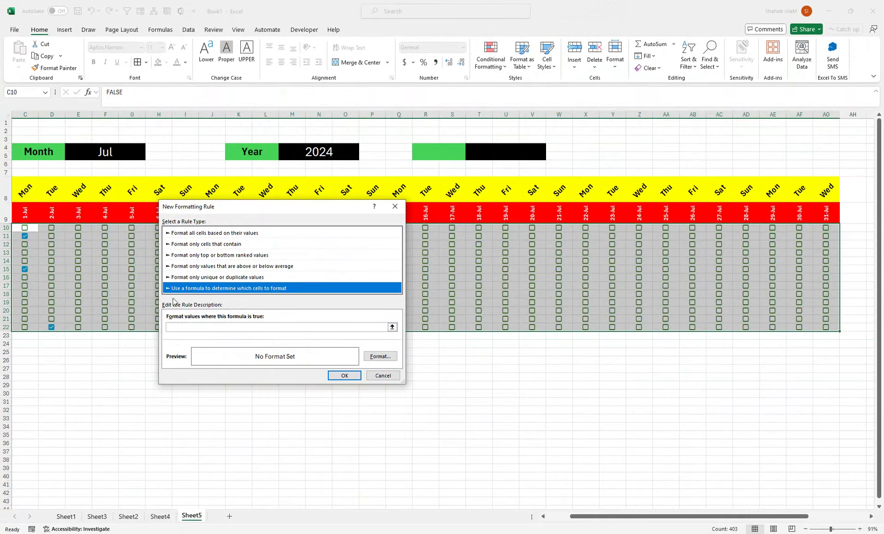
{"action": "left_click_drag", "start_coordinate": [647, 516], "coordinate": [624, 516]}
{"action": "left_click", "coordinate": [115, 187]}
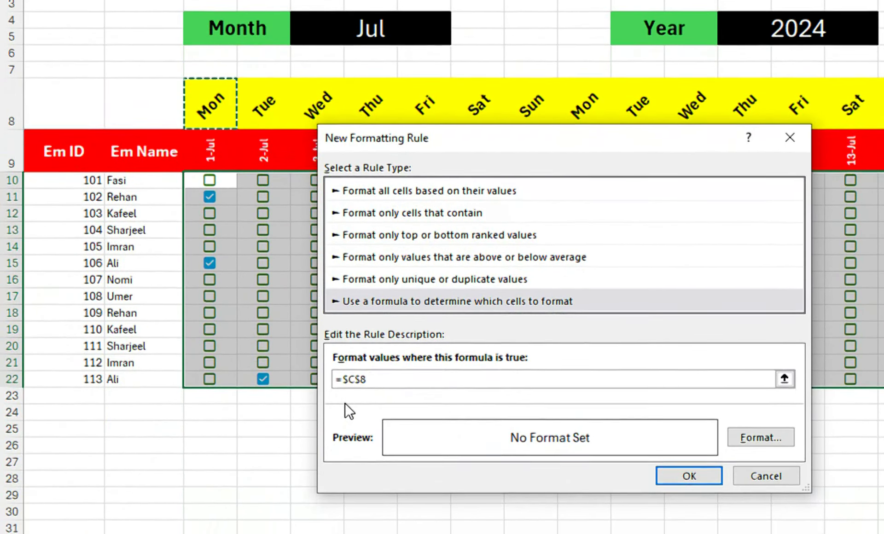
{"action": "type", "text": "=\"Sun"}
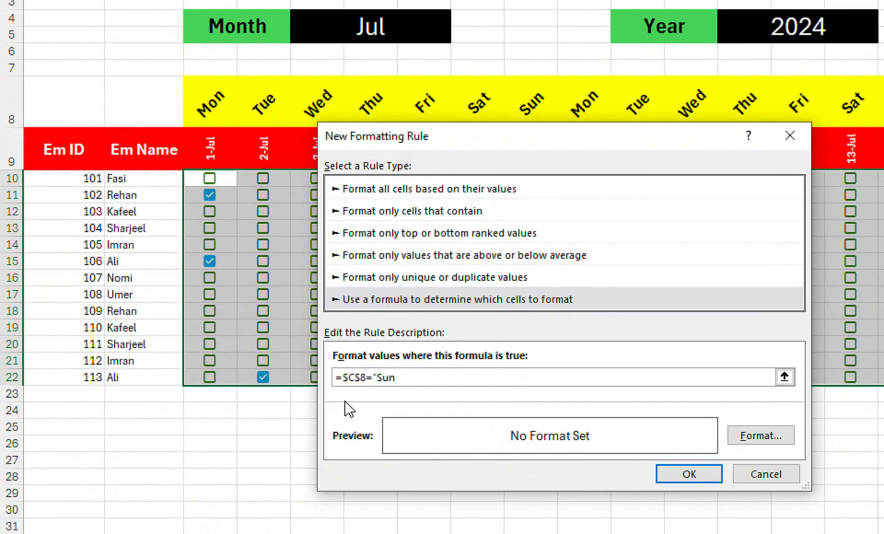
{"action": "type", "text": "\""}
{"action": "key", "text": "BackSpace"}
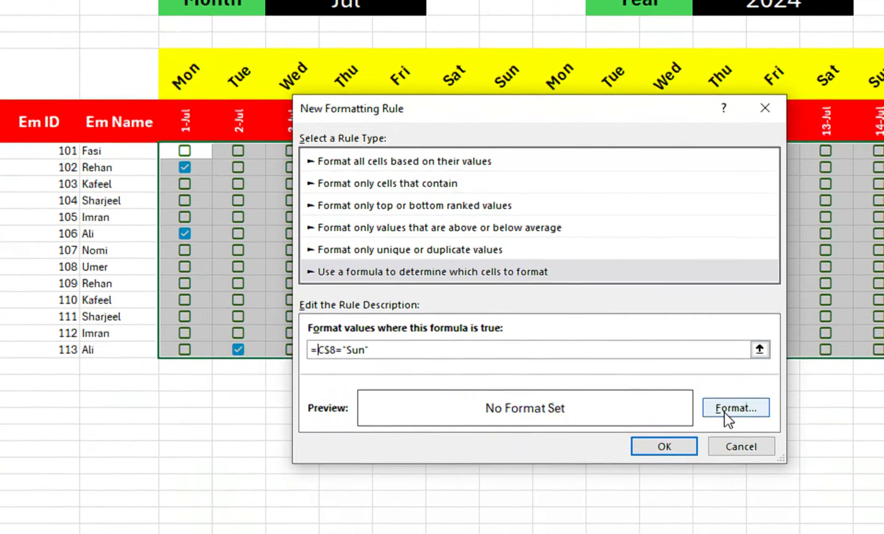
Give the Sunday rule a dark green fill, apply it, and untick the 7-Jul checkboxes in I15 and I10.
{"action": "left_click", "coordinate": [761, 435]}
{"action": "left_click", "coordinate": [483, 116]}
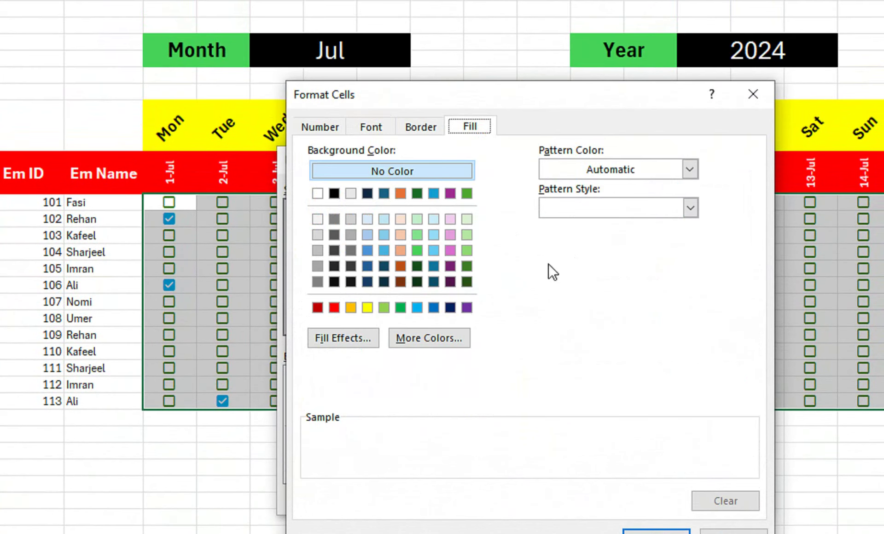
{"action": "left_click", "coordinate": [467, 266]}
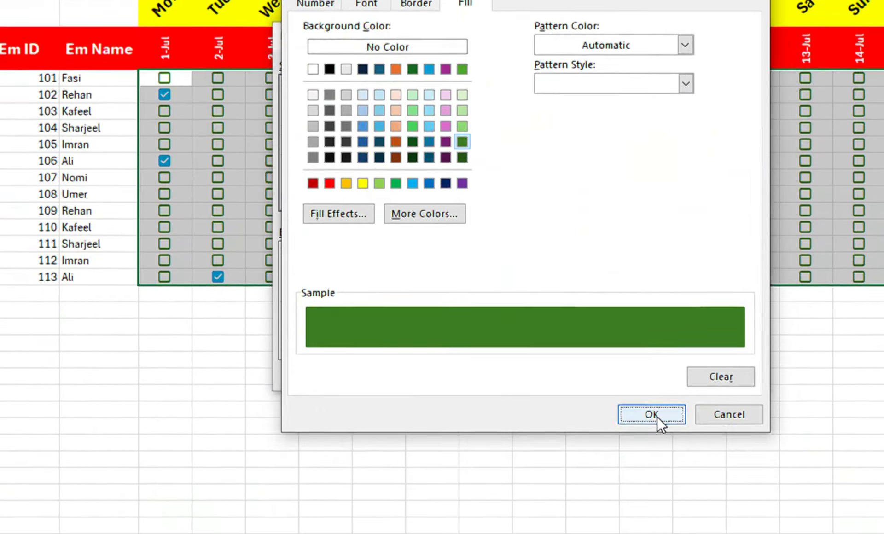
{"action": "left_click", "coordinate": [657, 532]}
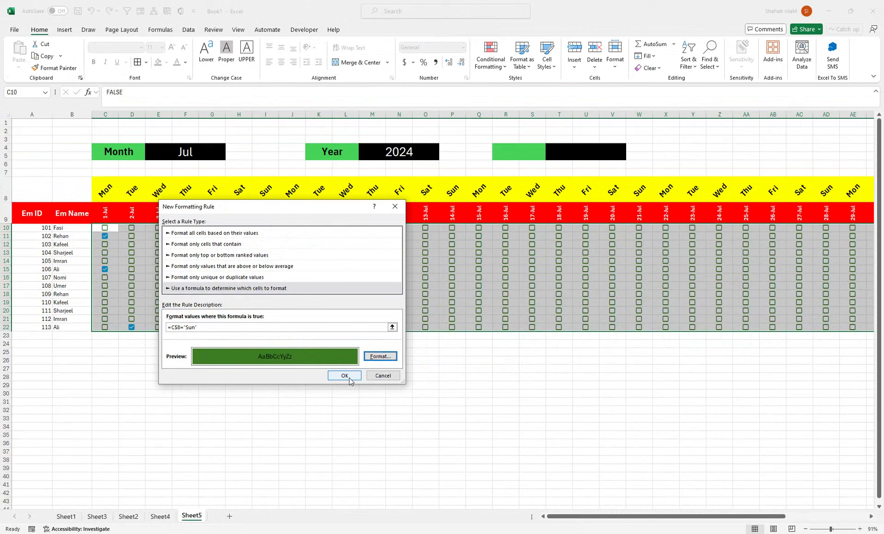
{"action": "left_click", "coordinate": [348, 377]}
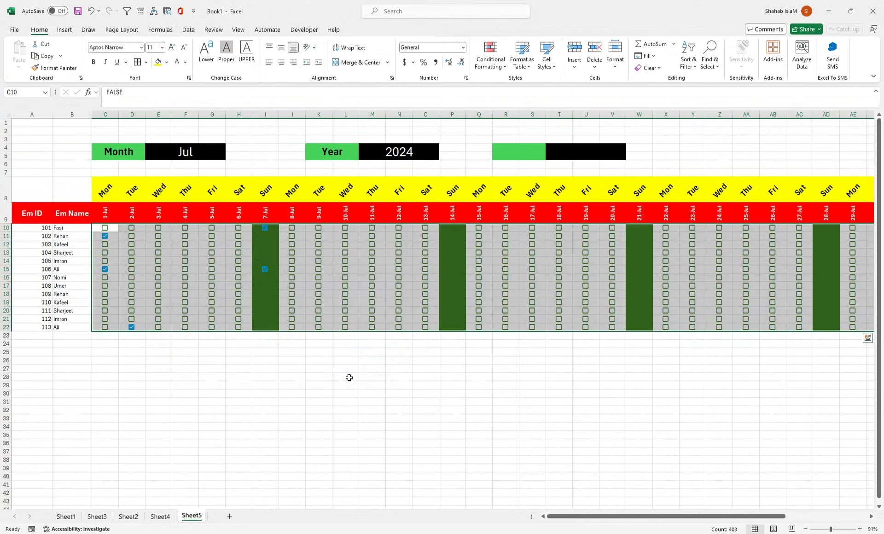
{"action": "left_click", "coordinate": [265, 269]}
{"action": "left_click", "coordinate": [269, 228]}
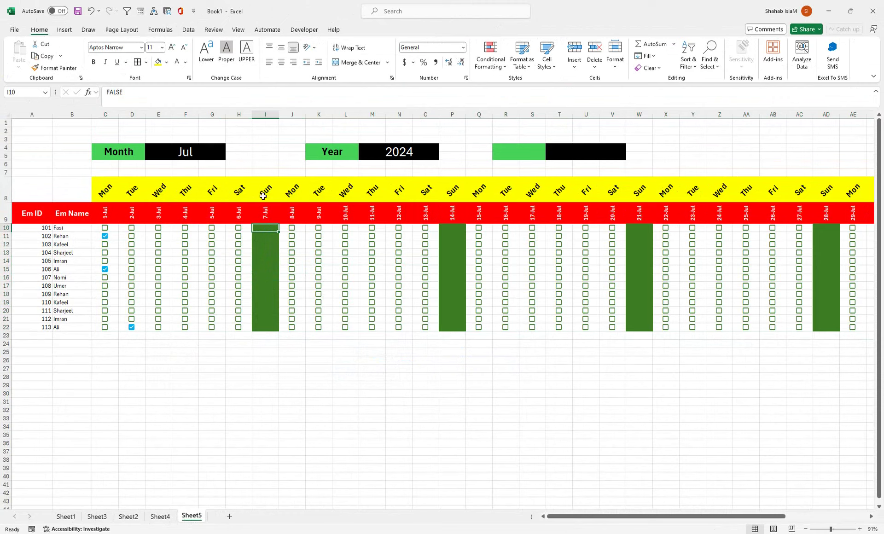
Test the Sunday highlighting by switching the month to May and back to Jul.
{"action": "left_click", "coordinate": [223, 153]}
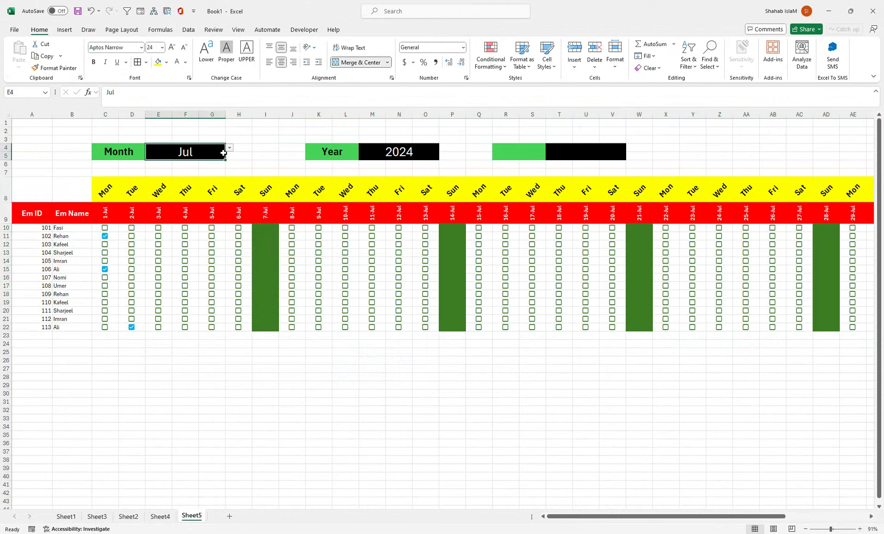
{"action": "left_click", "coordinate": [229, 149]}
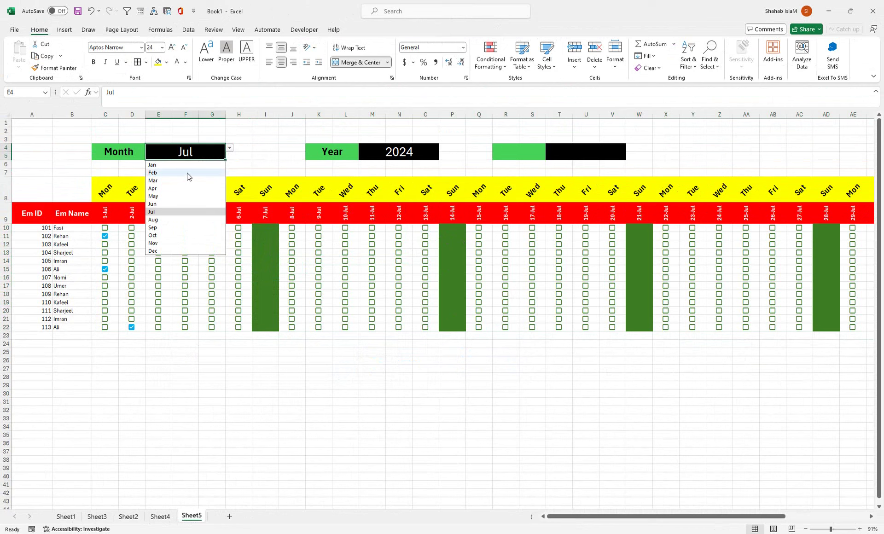
{"action": "left_click", "coordinate": [186, 197]}
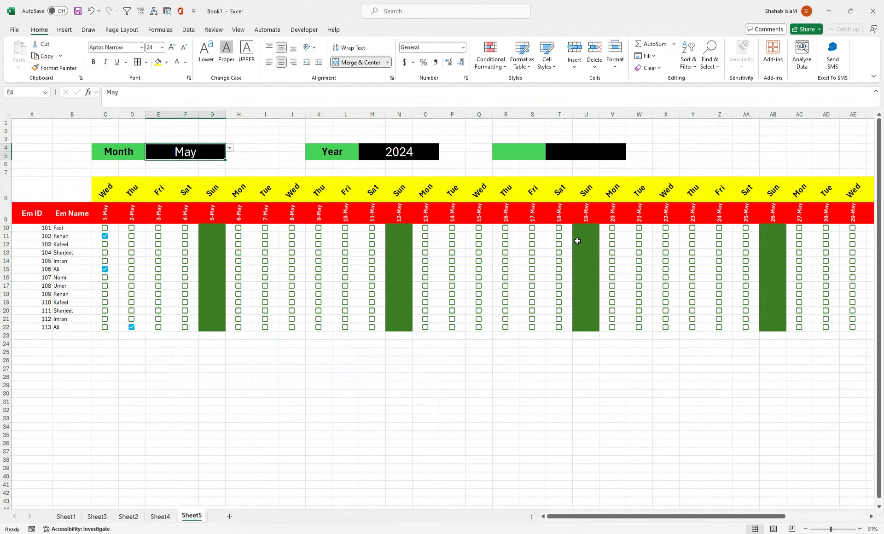
{"action": "left_click", "coordinate": [232, 150]}
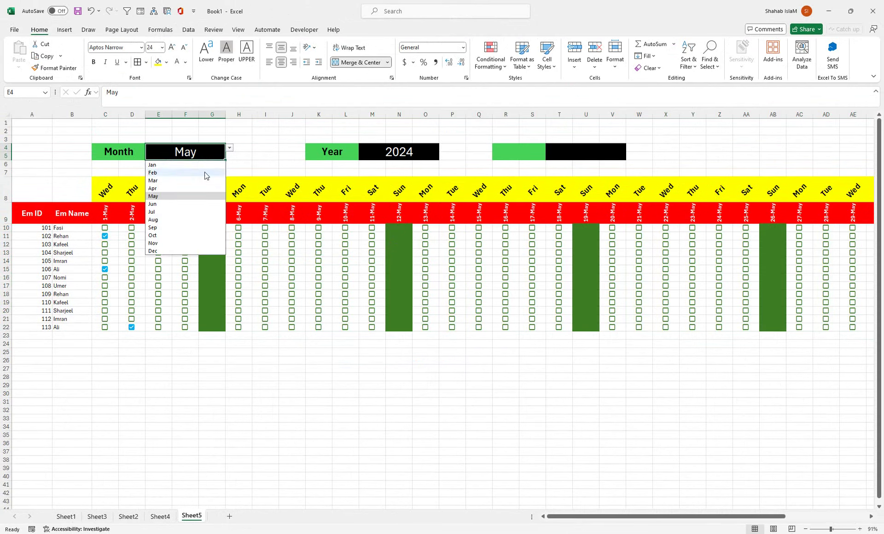
{"action": "left_click", "coordinate": [168, 213]}
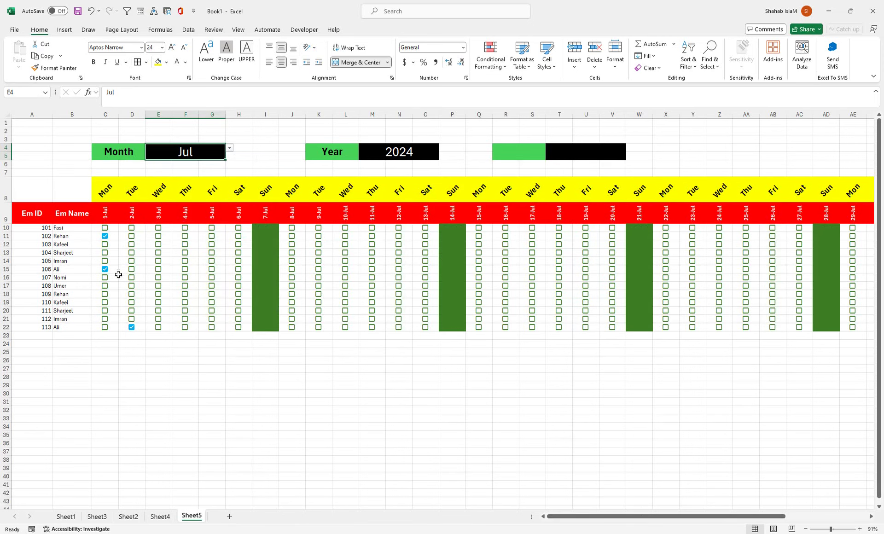
Create a formula-based conditional formatting rule for the date row and checkboxes C9:AG22 with the formula =C$9=today().
{"action": "left_click_drag", "start_coordinate": [102, 204], "coordinate": [774, 322]}
{"action": "left_click", "coordinate": [491, 55]}
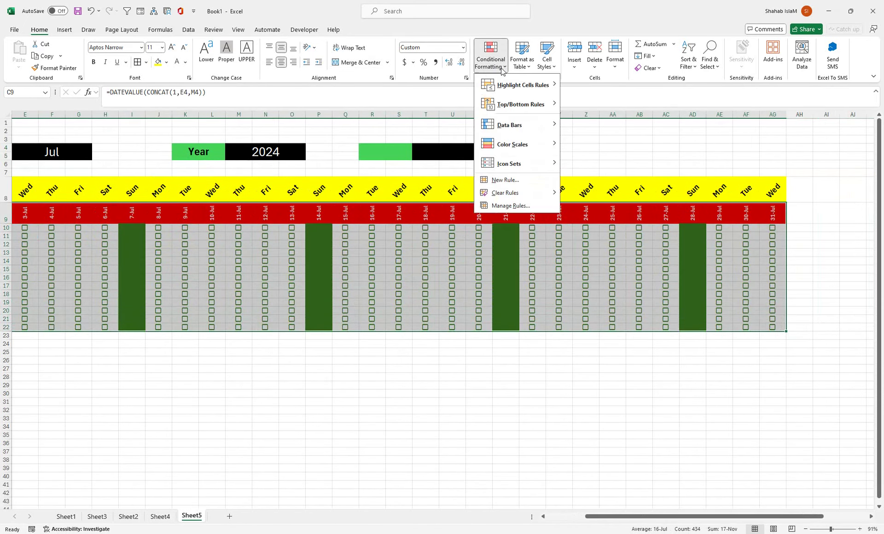
{"action": "left_click", "coordinate": [509, 181]}
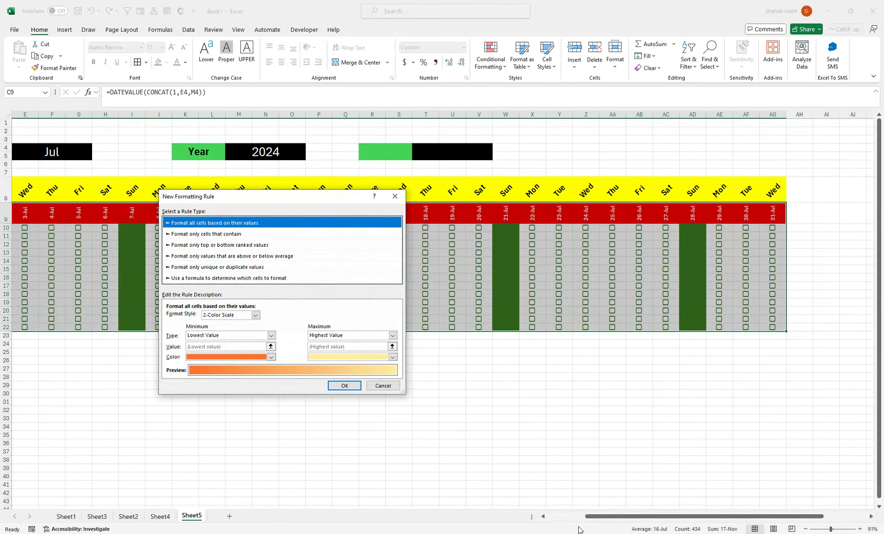
{"action": "left_click", "coordinate": [231, 280]}
{"action": "left_click", "coordinate": [210, 317]}
{"action": "left_click_drag", "start_coordinate": [590, 514], "coordinate": [550, 515]}
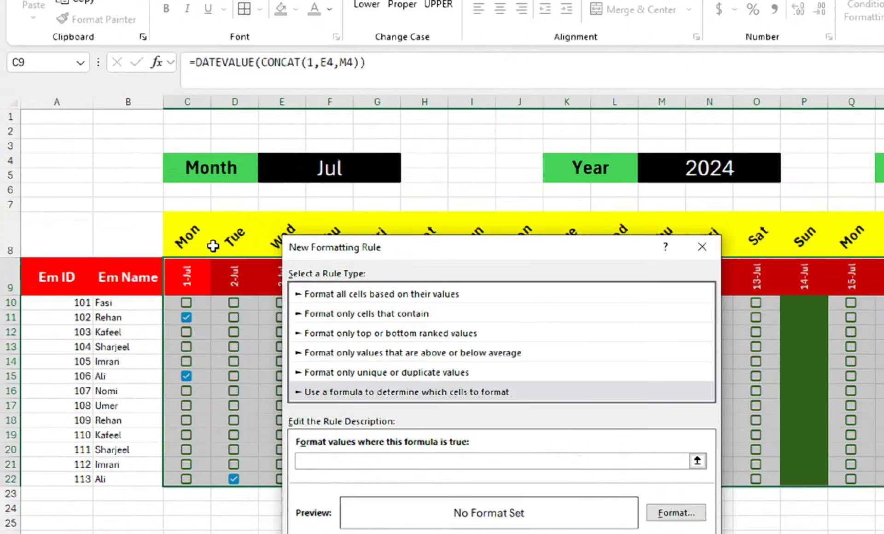
{"action": "left_click", "coordinate": [187, 277]}
{"action": "type", "text": "="}
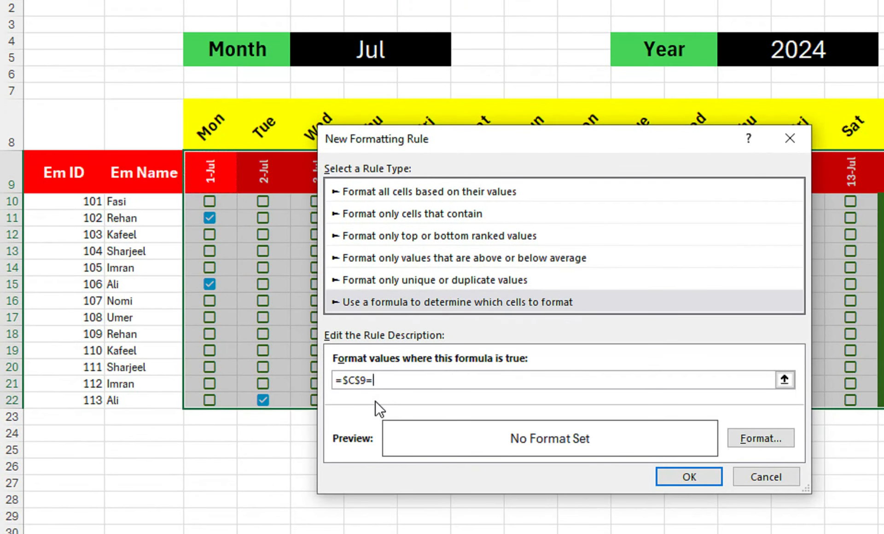
{"action": "type", "text": "today()"}
{"action": "left_click", "coordinate": [349, 380]}
{"action": "key", "text": "BackSpace"}
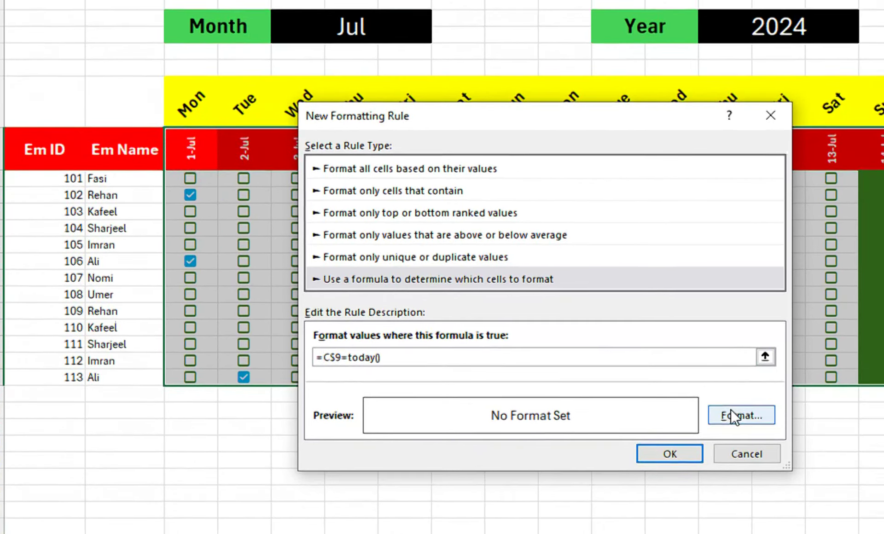
Give the current-date rule a light pink fill, apply it, and check the highlighted date column.
{"action": "left_click", "coordinate": [753, 439]}
{"action": "left_click", "coordinate": [450, 168]}
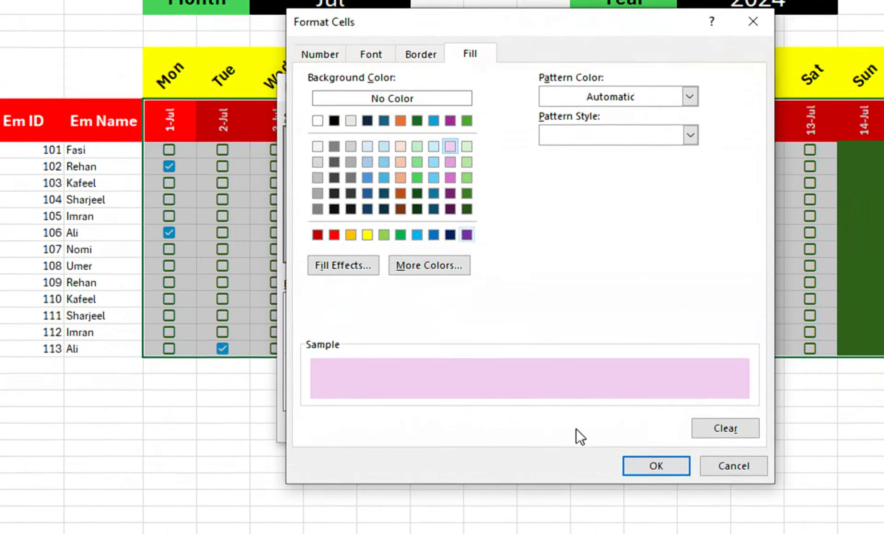
{"action": "left_click", "coordinate": [656, 487]}
{"action": "left_click", "coordinate": [635, 444]}
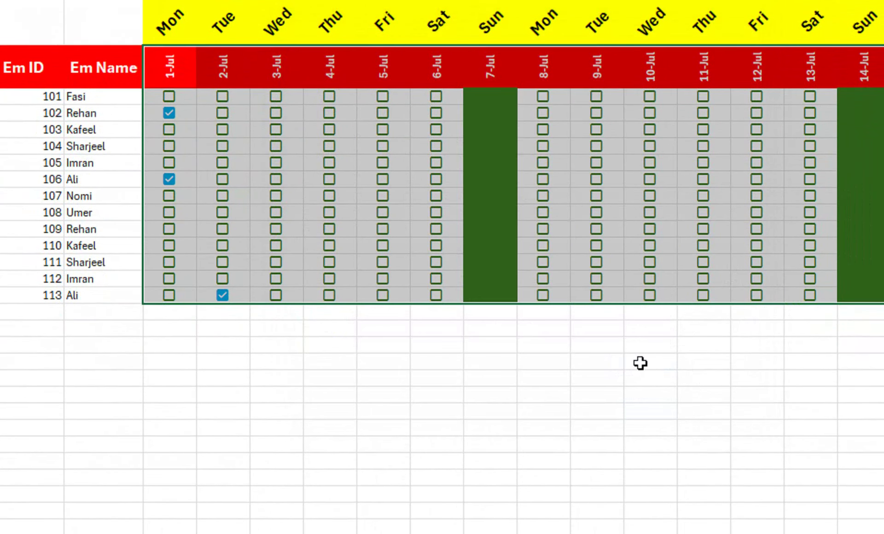
{"action": "left_click", "coordinate": [640, 363]}
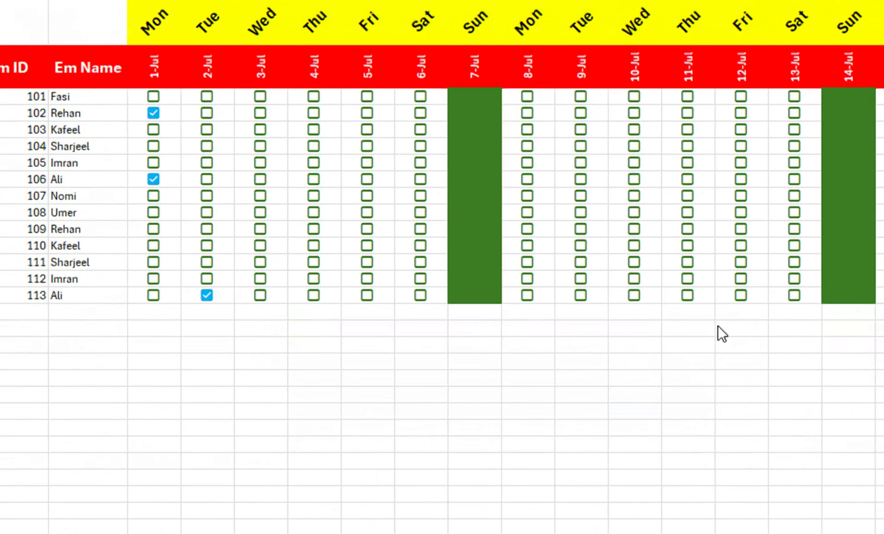
{"action": "scroll", "coordinate": [717, 325], "scroll_direction": "right", "scroll_amount": 5}
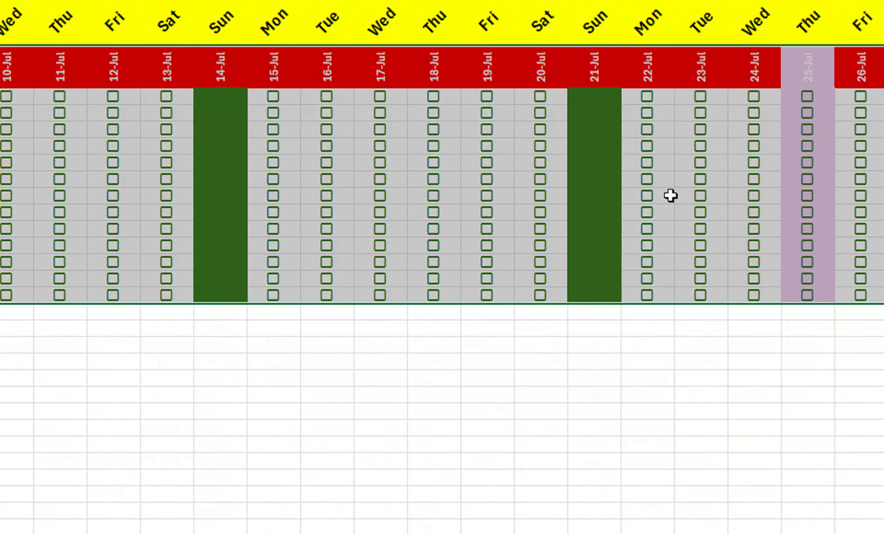
{"action": "left_click", "coordinate": [709, 177]}
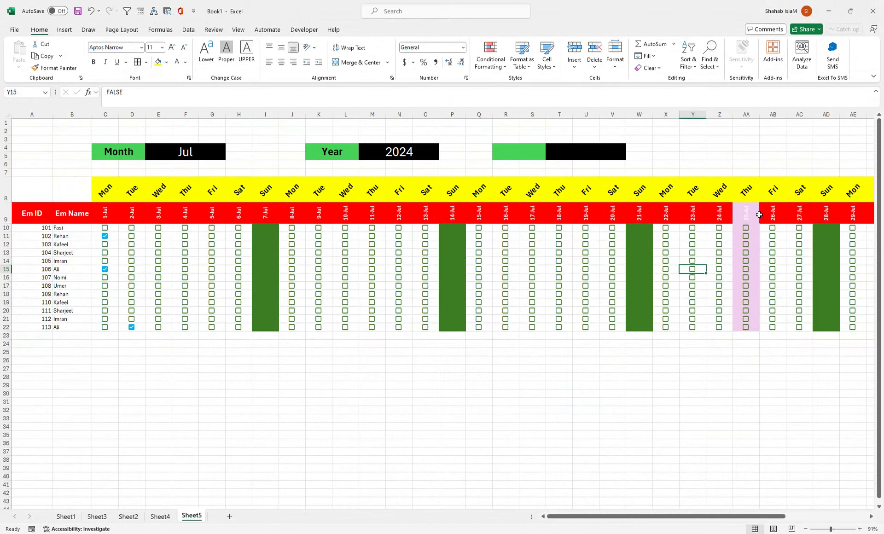
{"action": "left_click", "coordinate": [756, 214]}
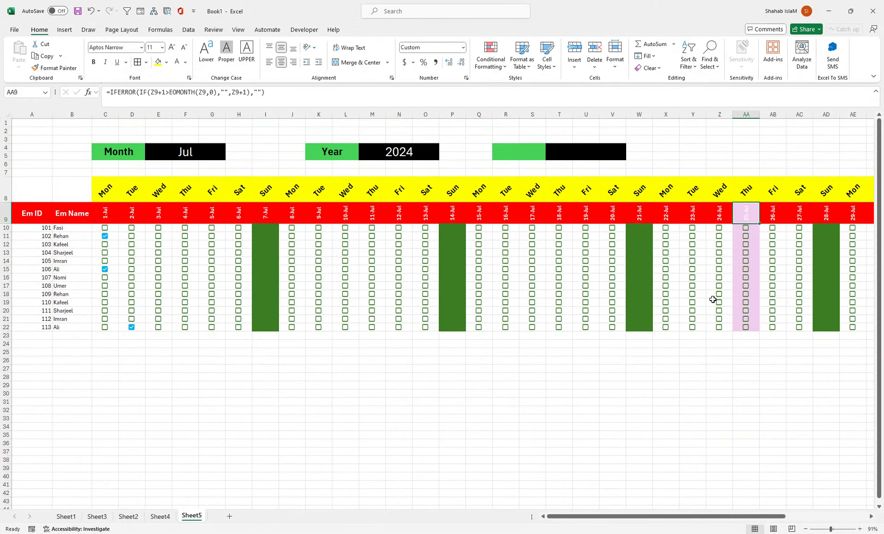
Apply all borders to the employee and checkbox rows A10:AG22.
{"action": "scroll", "coordinate": [866, 262], "scroll_direction": "right", "scroll_amount": 1}
{"action": "left_click_drag", "start_coordinate": [862, 237], "coordinate": [2, 328]}
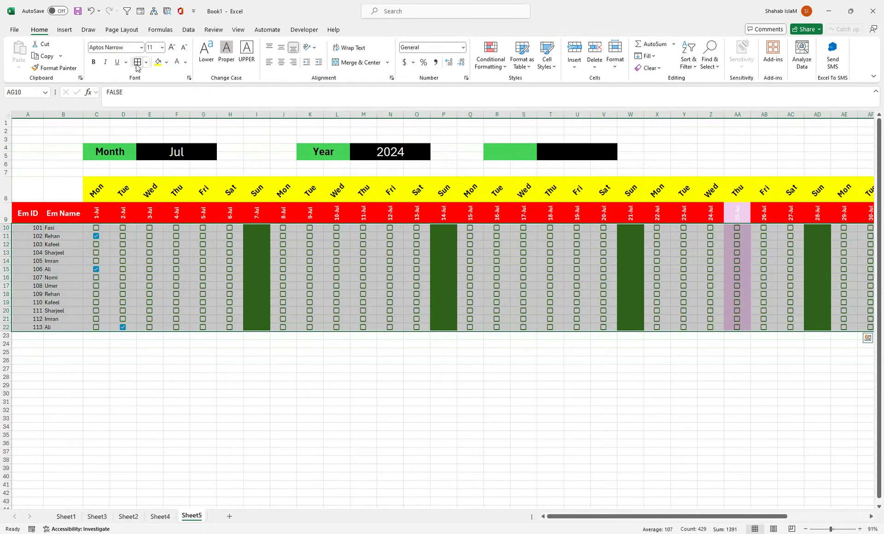
{"action": "scroll", "coordinate": [14, 242], "scroll_direction": "right", "scroll_amount": 5}
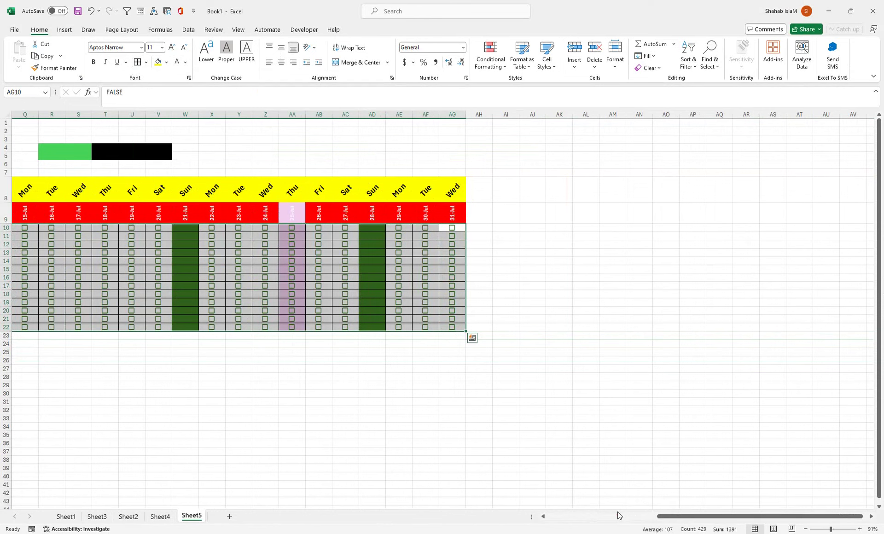
Increase the font size of the employee IDs and names in A10:B22 to 16.
{"action": "left_click_drag", "start_coordinate": [661, 518], "coordinate": [525, 512]}
{"action": "left_click_drag", "start_coordinate": [32, 232], "coordinate": [63, 327]}
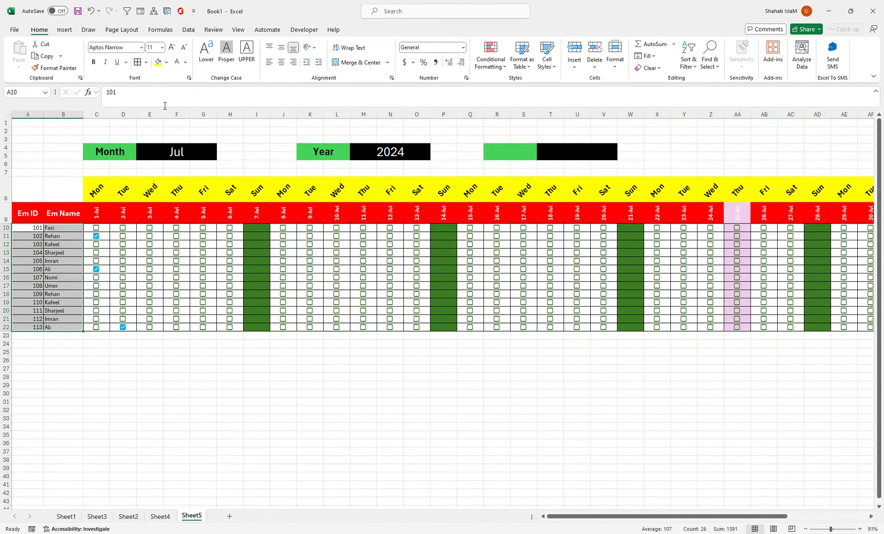
{"action": "left_click", "coordinate": [170, 48]}
{"action": "left_click", "coordinate": [170, 47]}
{"action": "left_click", "coordinate": [169, 48]}
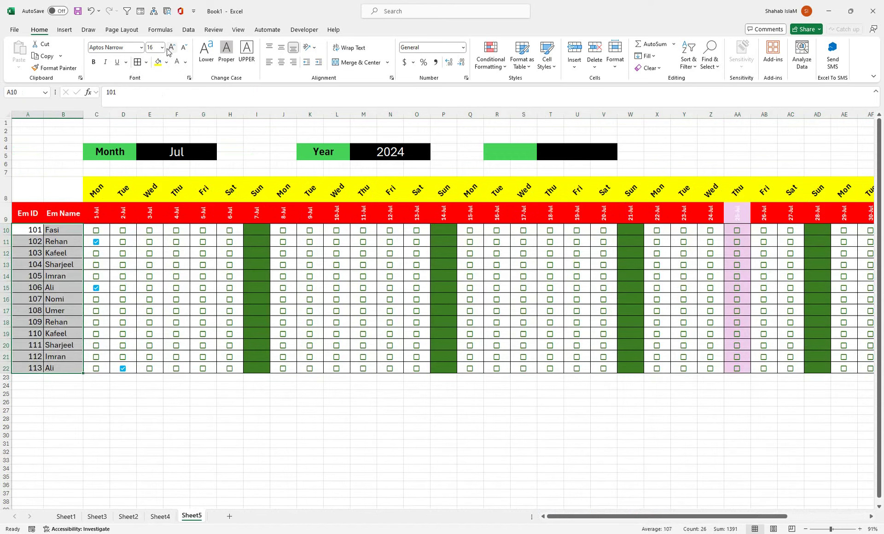
{"action": "left_click", "coordinate": [287, 247]}
Enter the label T_Present in the empty green header cell R4.
{"action": "left_click", "coordinate": [518, 147]}
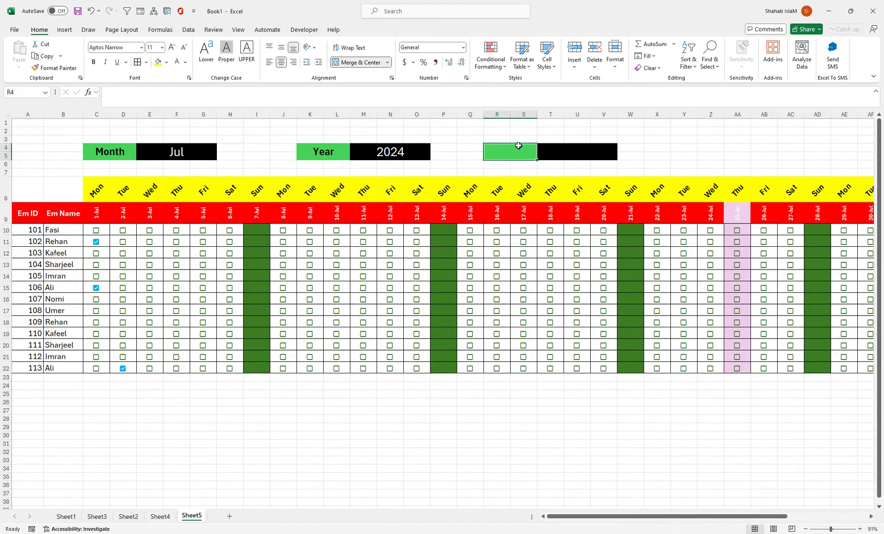
{"action": "type", "text": "T_Prese"}
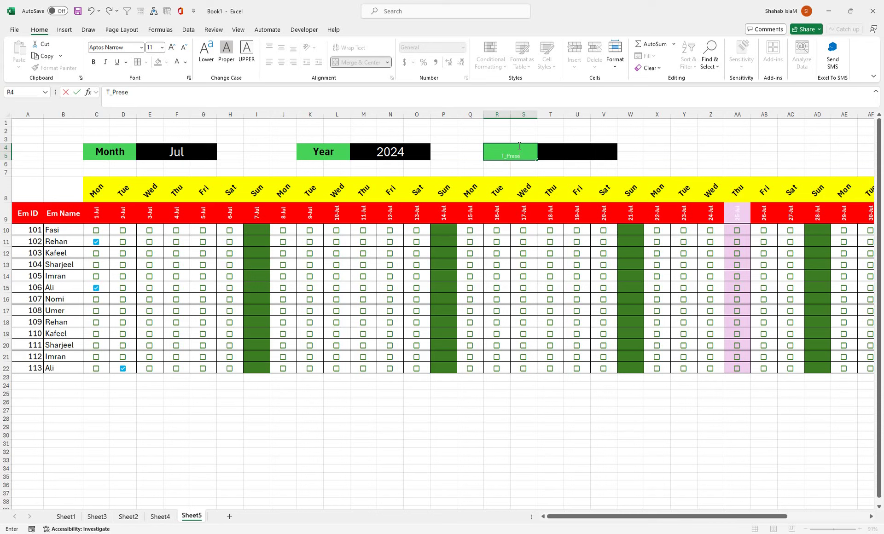
{"action": "key", "text": "Return"}
Format the T_Present label with black bold text at size 18, vertically centered in its cell.
{"action": "left_click", "coordinate": [505, 151]}
{"action": "left_click", "coordinate": [185, 61]}
{"action": "left_click", "coordinate": [191, 123]}
{"action": "left_click", "coordinate": [281, 48]}
{"action": "left_click", "coordinate": [172, 48]}
{"action": "left_click", "coordinate": [172, 48]}
{"action": "left_click", "coordinate": [173, 48]}
{"action": "left_click", "coordinate": [172, 48]}
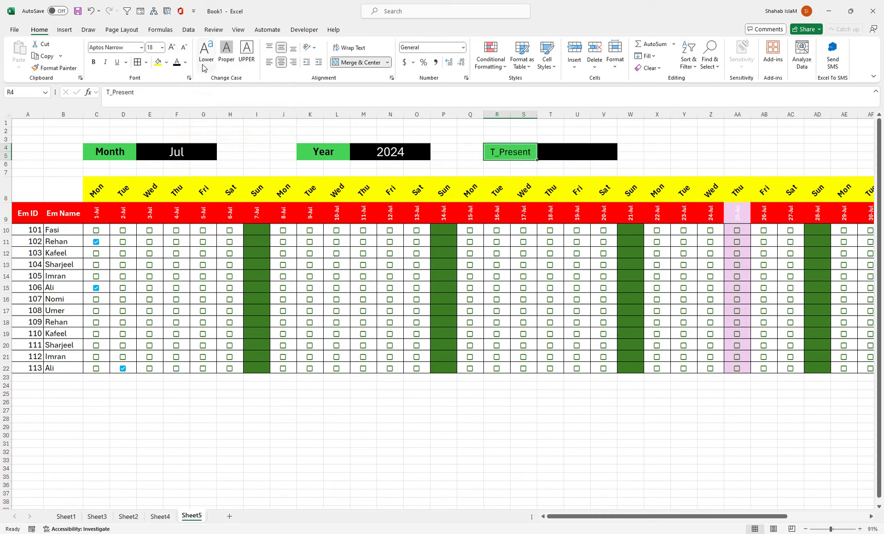
{"action": "left_click", "coordinate": [185, 63]}
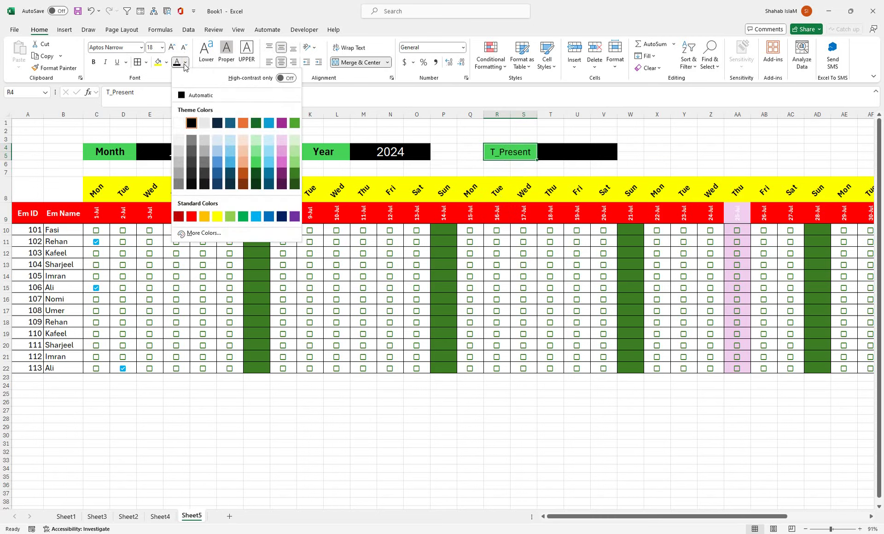
{"action": "left_click", "coordinate": [94, 62]}
Enter =COUNTIF(C10:AG22,"True") in the black cell T4 beside T_Present to count the ticked checkboxes.
{"action": "left_click", "coordinate": [544, 151]}
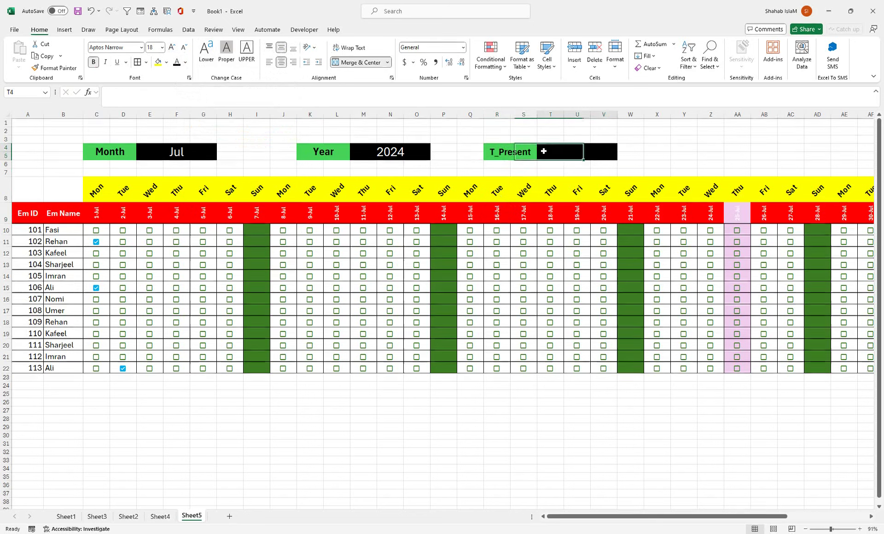
{"action": "type", "text": "=counti"}
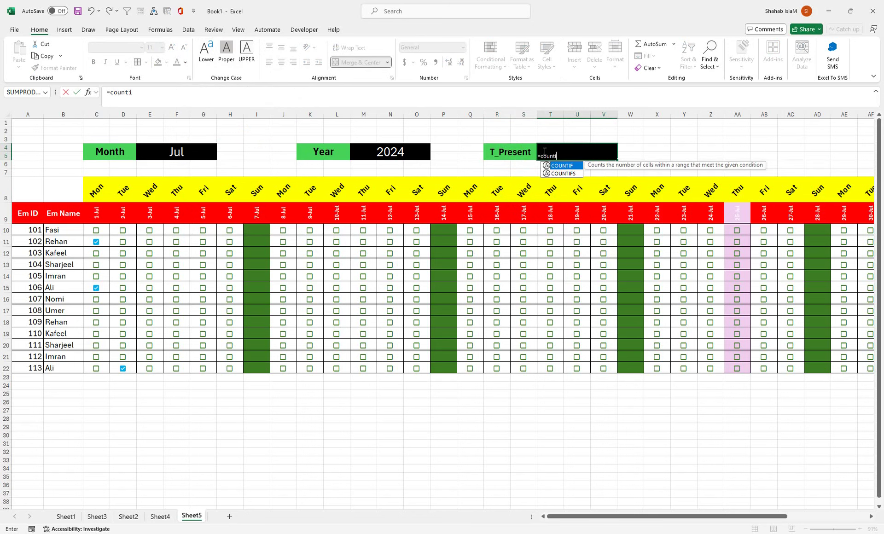
{"action": "key", "text": "Tab"}
{"action": "left_click_drag", "start_coordinate": [102, 228], "coordinate": [801, 371]}
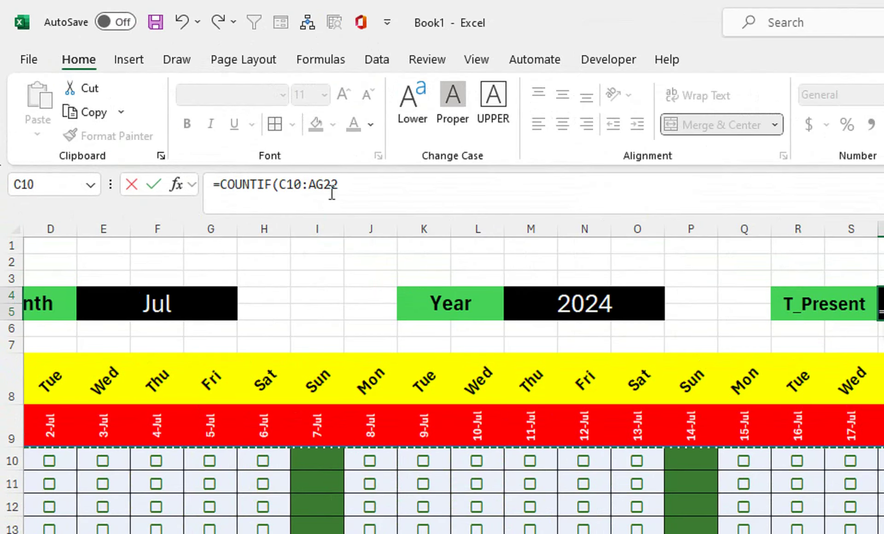
{"action": "type", "text": ",\"True"}
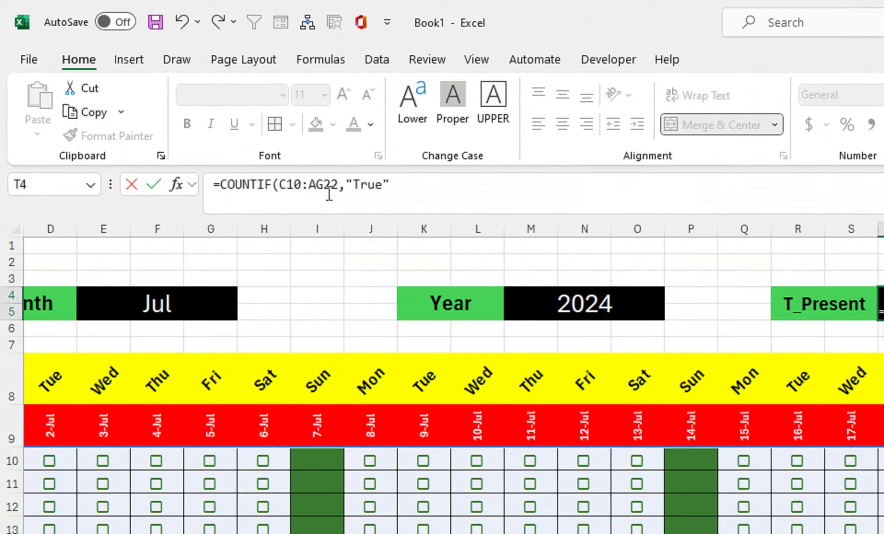
{"action": "key", "text": "Return"}
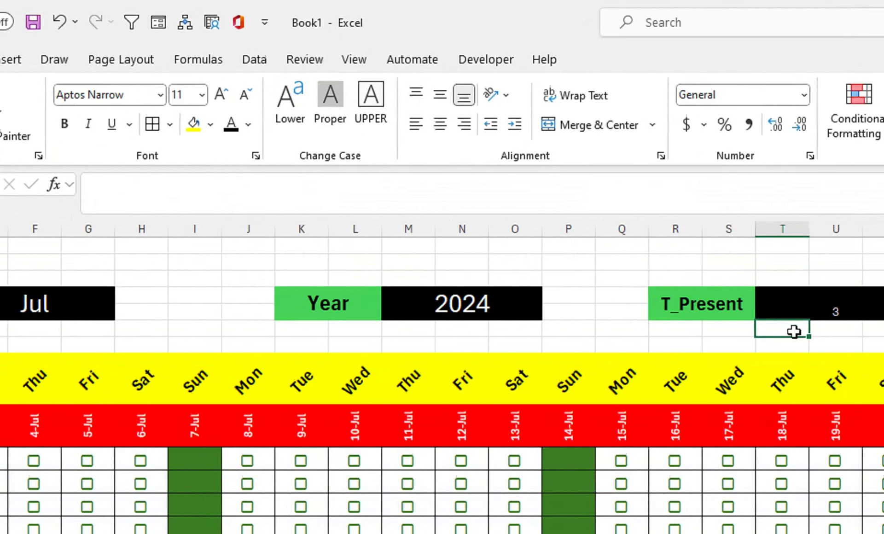
Vertically center the T_Present total in T4 and increase its font size to 24.
{"action": "left_click", "coordinate": [722, 309]}
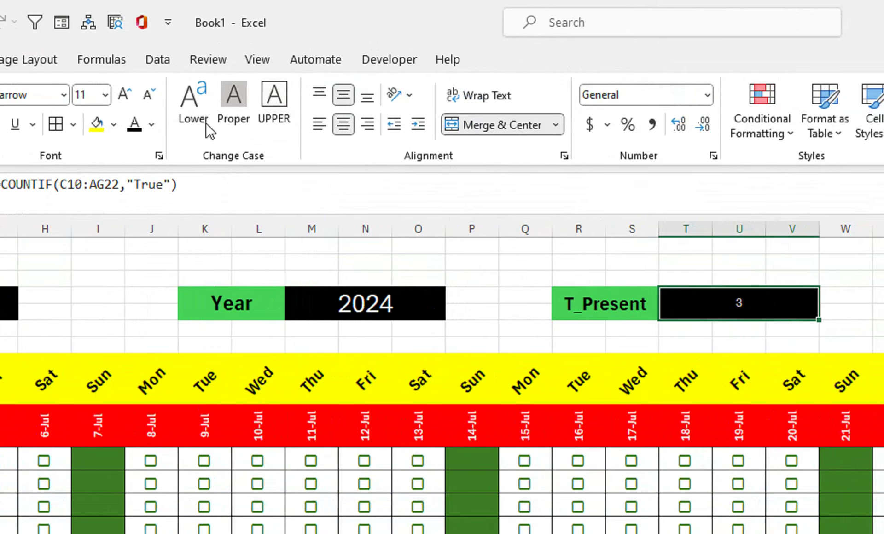
{"action": "left_click", "coordinate": [132, 95]}
{"action": "left_click", "coordinate": [132, 96]}
{"action": "left_click", "coordinate": [132, 95]}
{"action": "left_click", "coordinate": [131, 95]}
{"action": "left_click", "coordinate": [131, 95]}
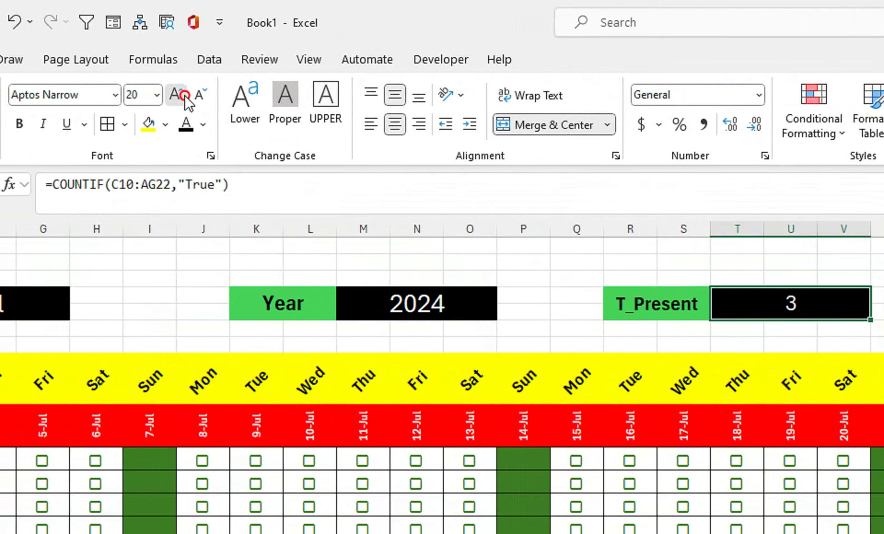
{"action": "left_click", "coordinate": [185, 98]}
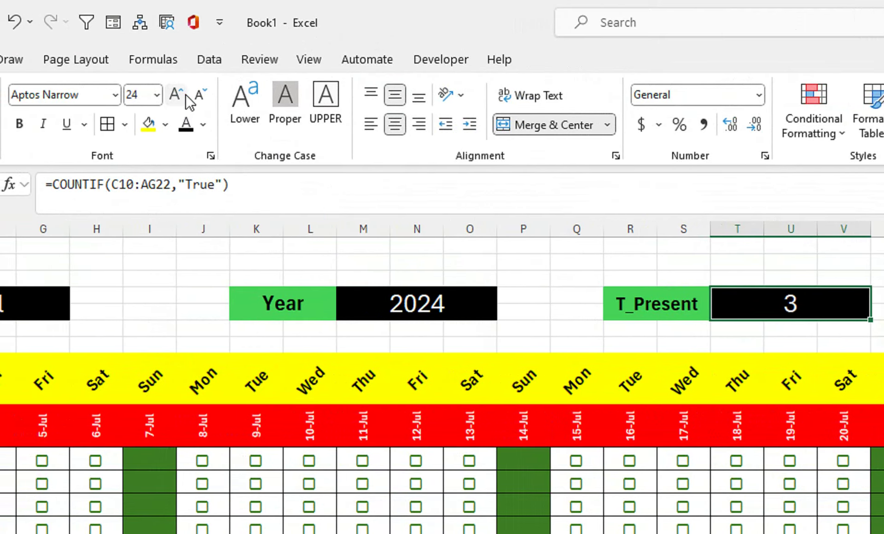
Increase the height of rows 4 and 5, which hold the header fields.
{"action": "left_click", "coordinate": [9, 294]}
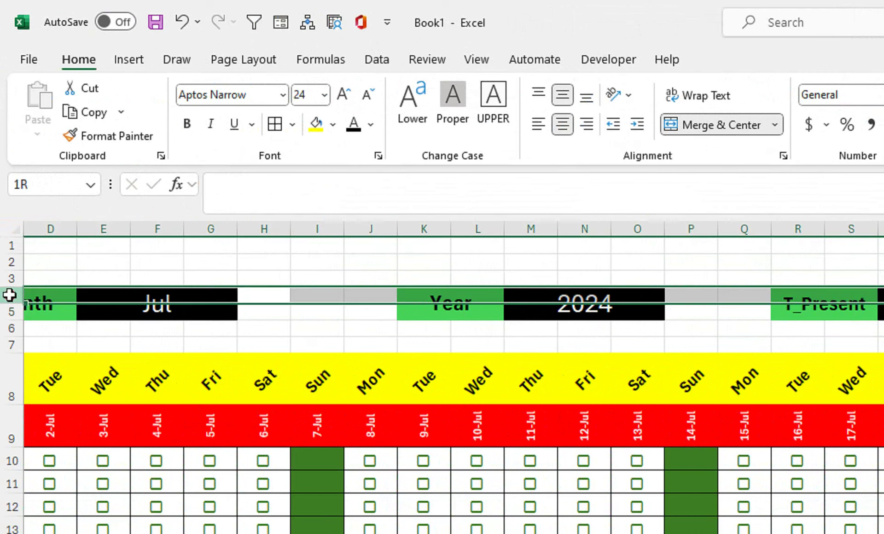
{"action": "left_click_drag", "start_coordinate": [10, 305], "coordinate": [12, 312]}
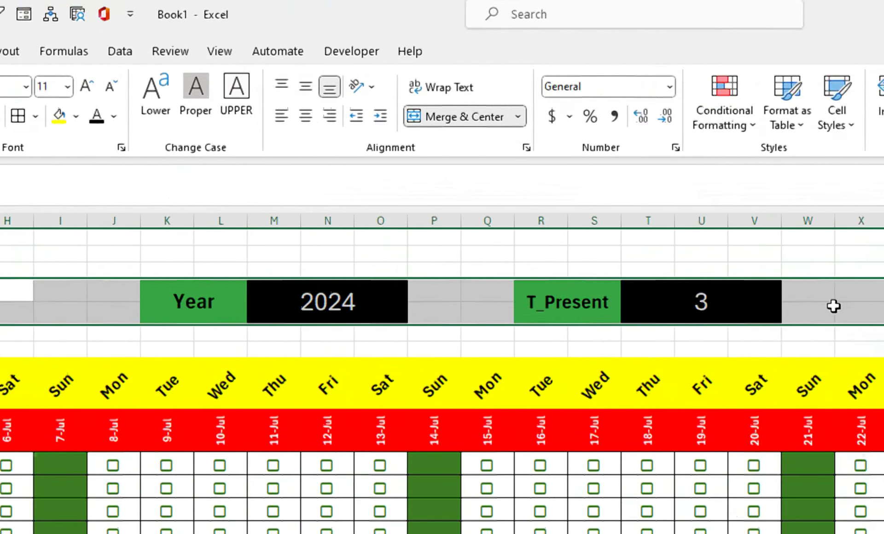
{"action": "left_click", "coordinate": [740, 295]}
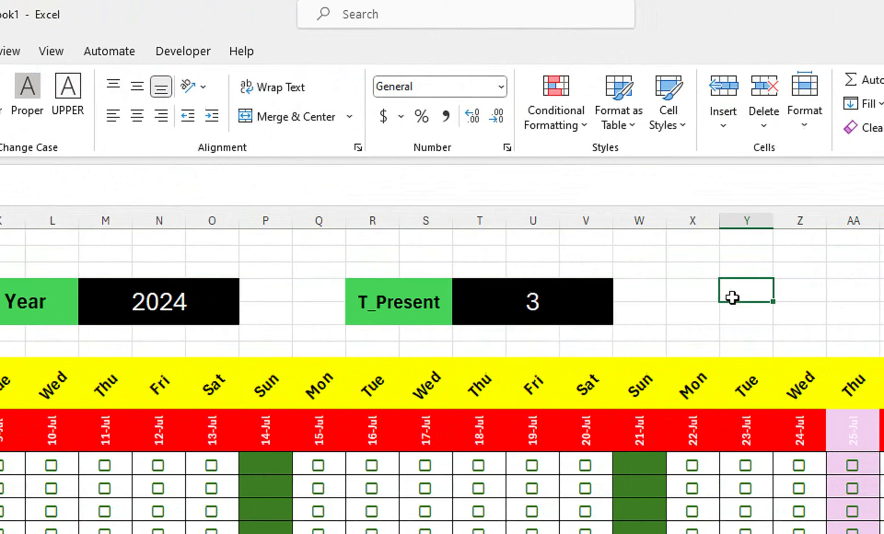
Copy the T_Present label and total block R4:V5 and paste it at Y4.
{"action": "left_click_drag", "start_coordinate": [569, 300], "coordinate": [678, 299]}
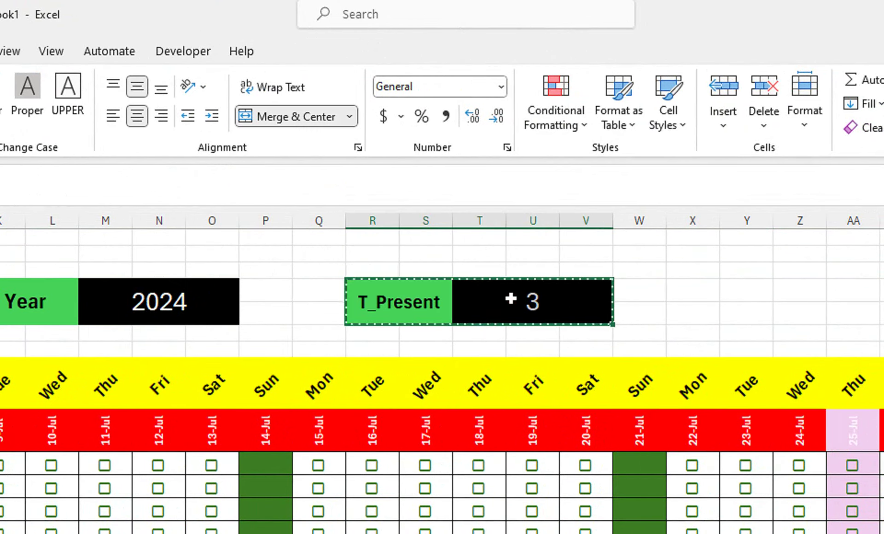
{"action": "key", "text": "ctrl+c"}
{"action": "left_click", "coordinate": [751, 293]}
{"action": "key", "text": "ctrl+v"}
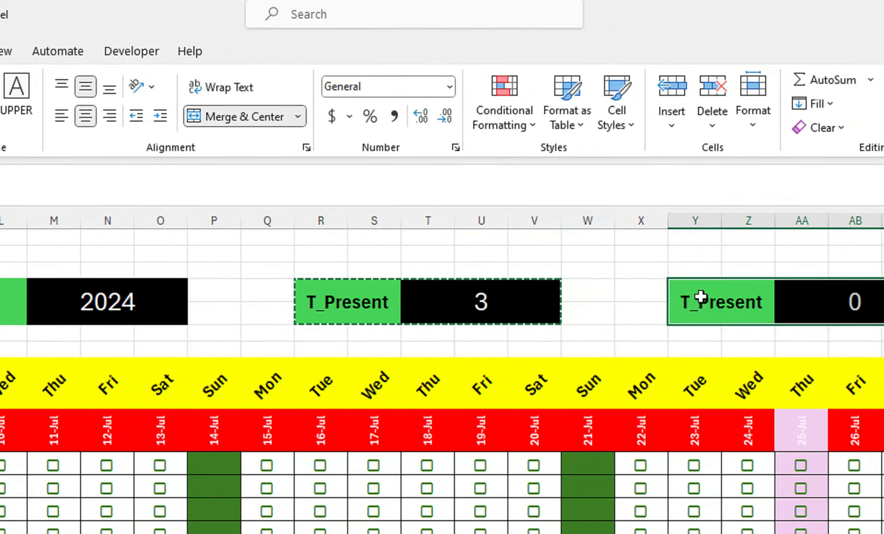
Change the pasted label in Y4 to T_Absent.
{"action": "key", "text": "F2"}
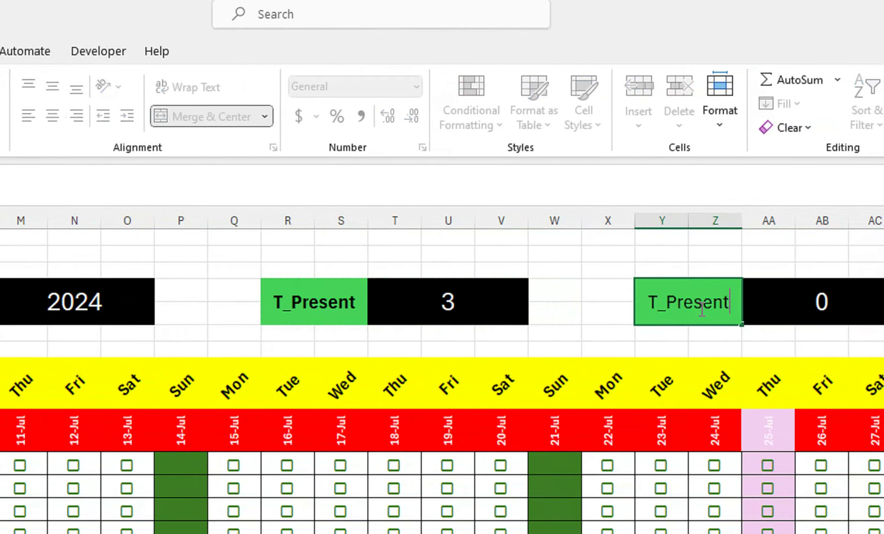
{"action": "key", "text": "BackSpace"}
{"action": "key", "text": "BackSpace"}
{"action": "key", "text": "BackSpace"}
{"action": "key", "text": "BackSpace"}
{"action": "key", "text": "BackSpace"}
{"action": "key", "text": "BackSpace"}
{"action": "key", "text": "BackSpace"}
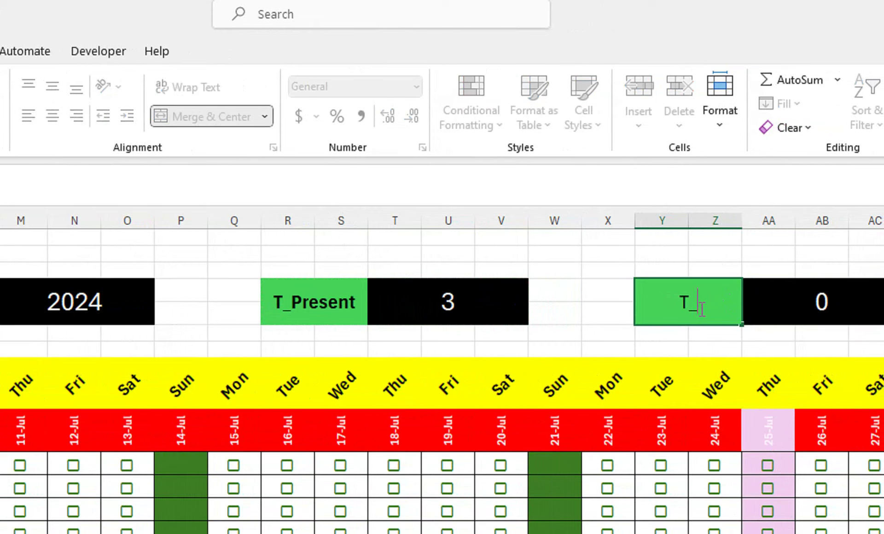
{"action": "type", "text": "Absen"}
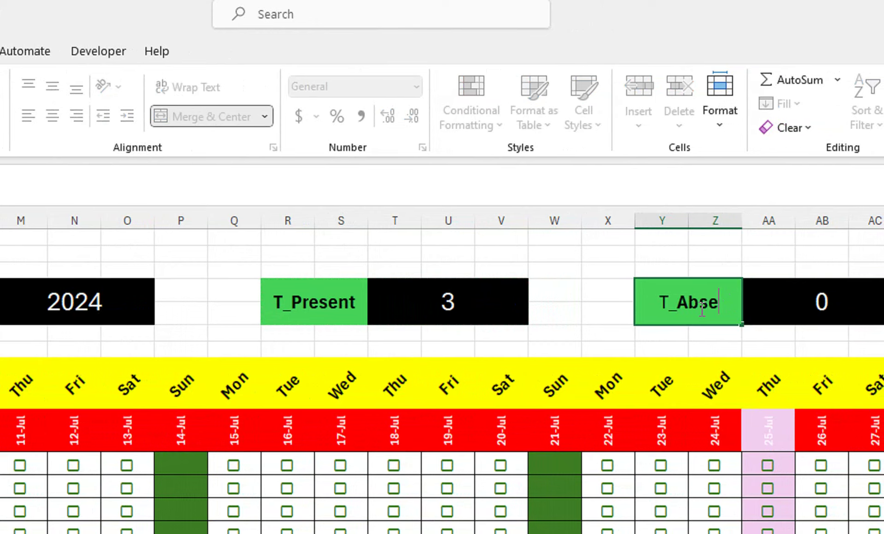
{"action": "type", "text": "t"}
Remove the copied COUNTIF formula from the black cell AA4 beside T_Absent, leaving the cell empty.
{"action": "left_click", "coordinate": [852, 307]}
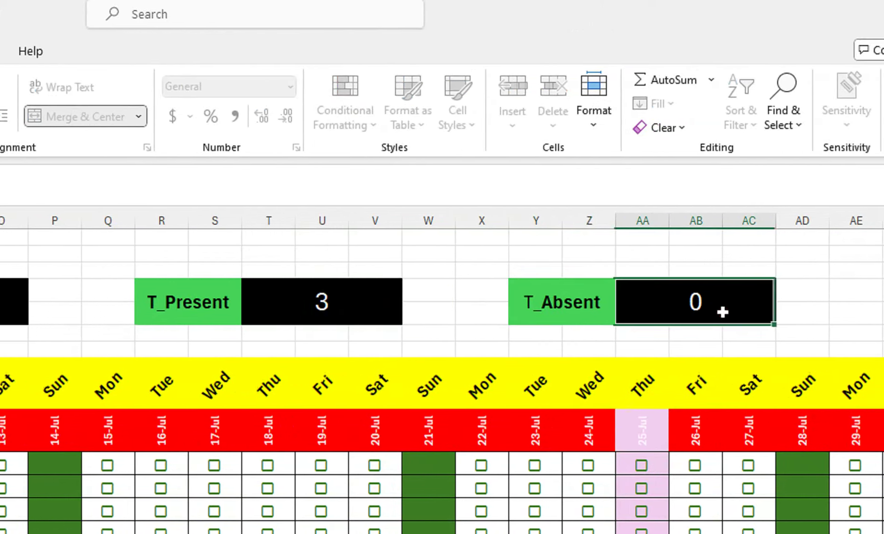
{"action": "double_click", "coordinate": [850, 310]}
{"action": "left_click_drag", "start_coordinate": [796, 305], "coordinate": [495, 322]}
{"action": "left_click_drag", "start_coordinate": [407, 322], "coordinate": [406, 322]}
{"action": "key", "text": "ctrl+x"}
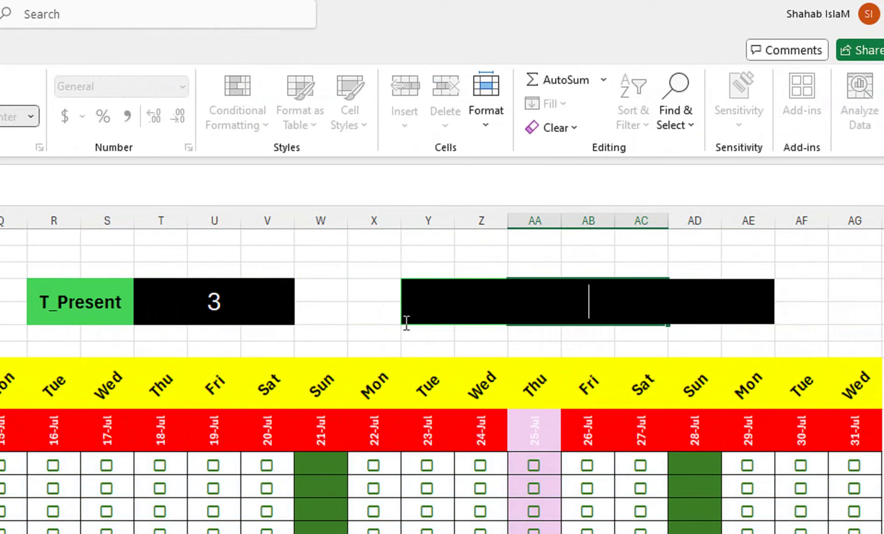
{"action": "key", "text": "Return"}
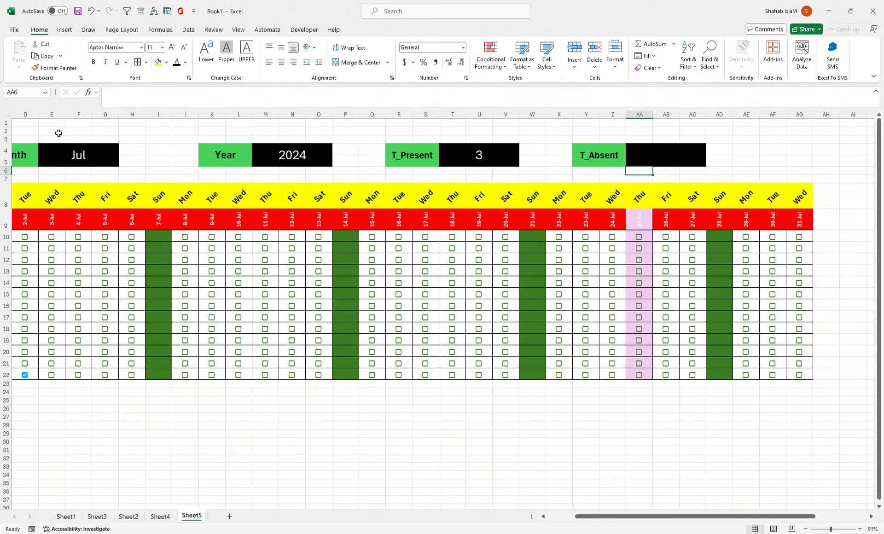
Merge and center the cells C1:G3 above the Month field.
{"action": "left_click_drag", "start_coordinate": [29, 124], "coordinate": [207, 134]}
{"action": "scroll", "coordinate": [87, 138], "scroll_direction": "left", "scroll_amount": 3}
{"action": "left_click", "coordinate": [121, 129]}
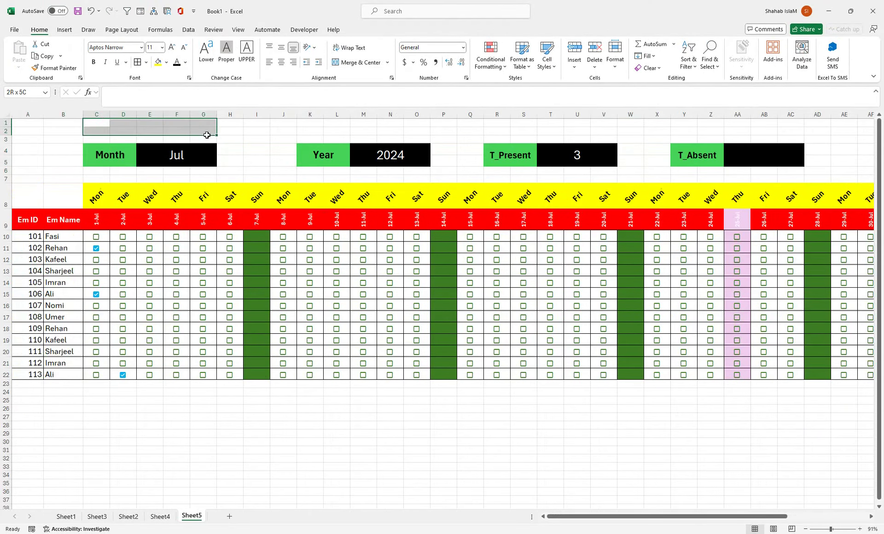
{"action": "left_click", "coordinate": [357, 62]}
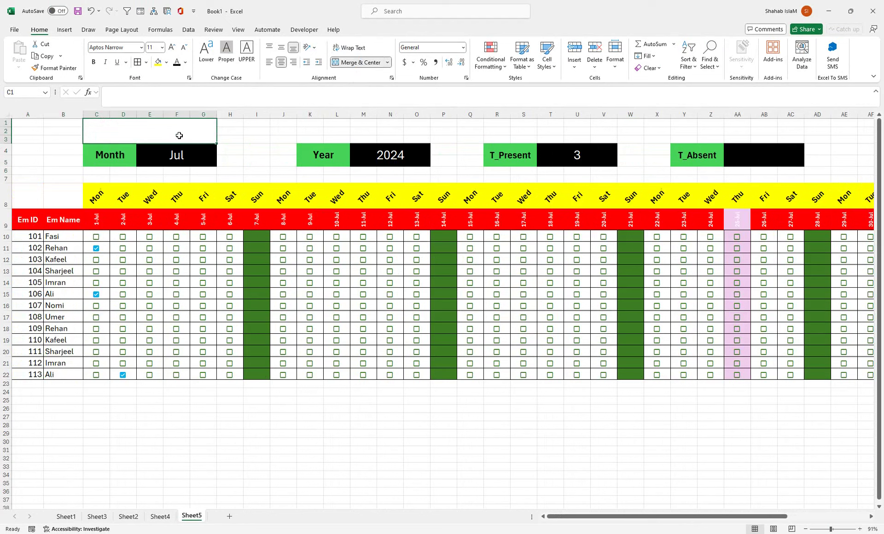
Enter the formula =TODAY() in the merged cell C1.
{"action": "type", "text": "=today"}
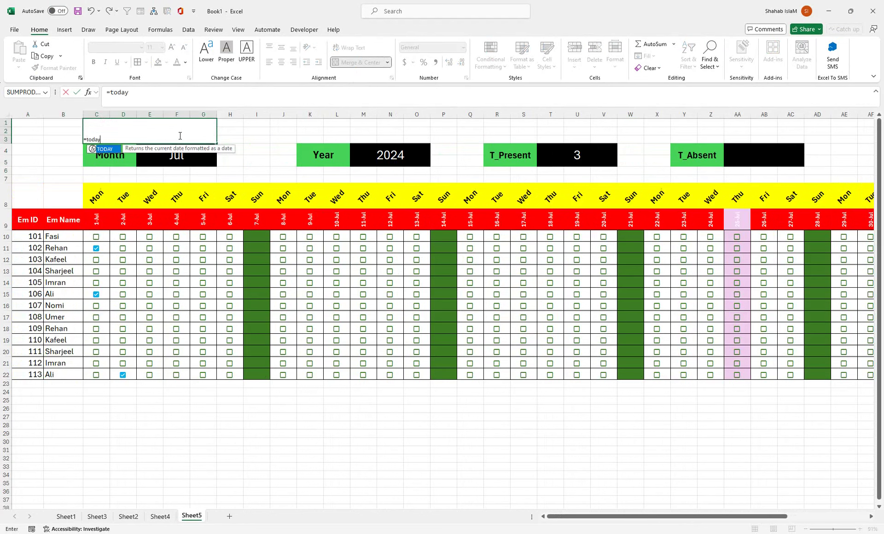
{"action": "type", "text": "("}
{"action": "key", "text": "Return"}
{"action": "left_click", "coordinate": [179, 136]}
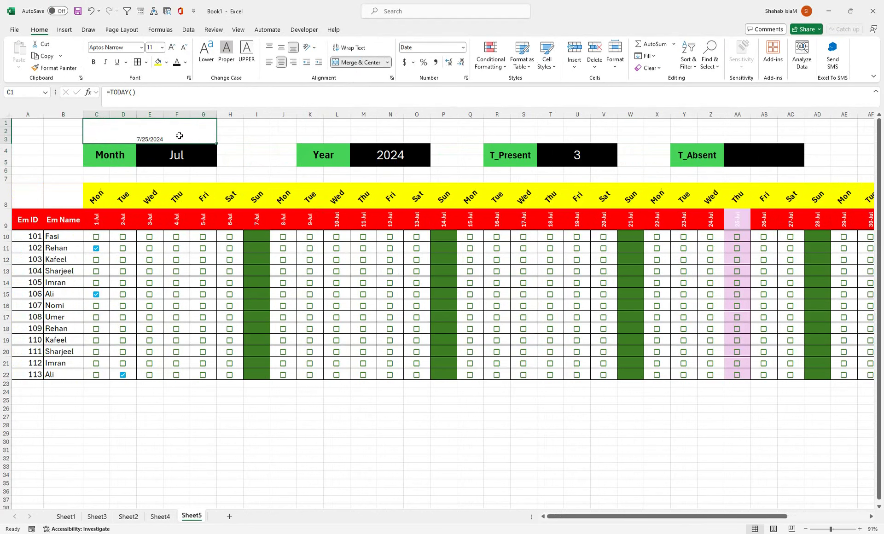
Format the current date in C1 in the 25-Jul-24 style, vertically centered, bold and in a much larger font.
{"action": "left_click", "coordinate": [282, 47]}
{"action": "left_click", "coordinate": [171, 47]}
{"action": "left_click", "coordinate": [171, 47]}
{"action": "left_click", "coordinate": [171, 47]}
{"action": "left_click", "coordinate": [171, 47]}
{"action": "left_click", "coordinate": [171, 47]}
{"action": "left_click", "coordinate": [171, 47]}
{"action": "left_click", "coordinate": [171, 47]}
{"action": "left_click", "coordinate": [170, 46]}
{"action": "left_click", "coordinate": [96, 64]}
Merge and center the cells K1:O3 above the Year field.
{"action": "left_click_drag", "start_coordinate": [314, 129], "coordinate": [413, 138]}
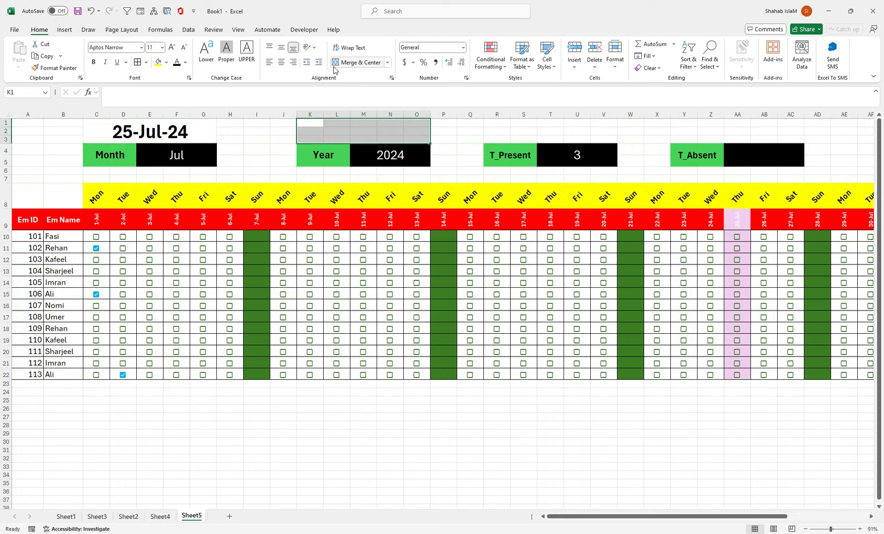
{"action": "left_click", "coordinate": [351, 63]}
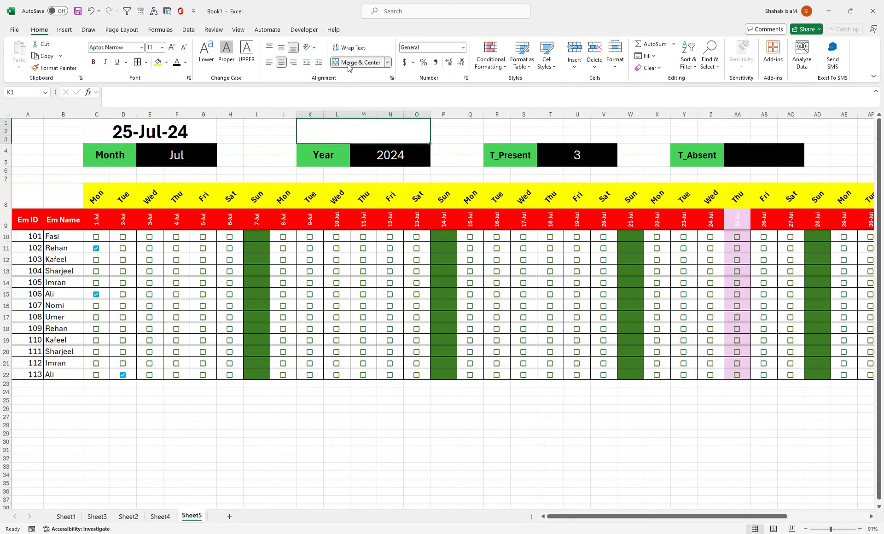
{"action": "type", "text": "=mat"}
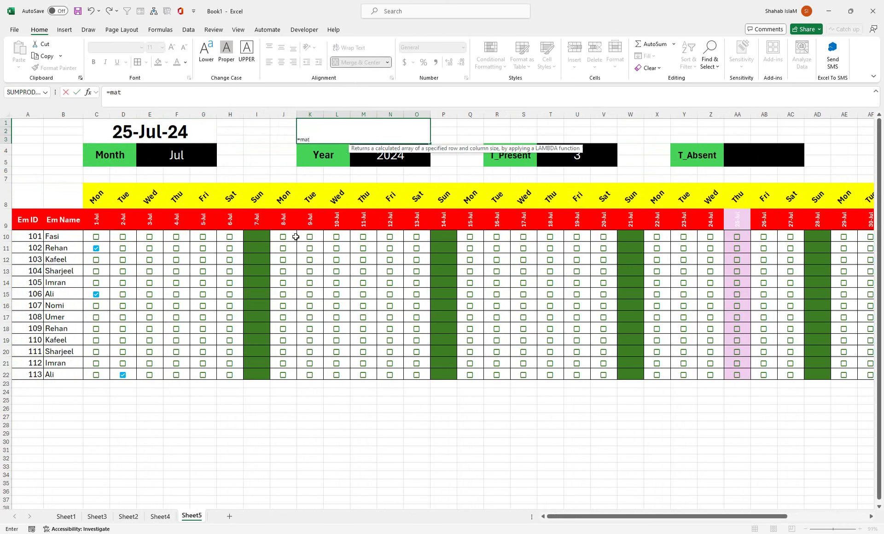
{"action": "key", "text": "Tab"}
{"action": "left_click", "coordinate": [341, 133]}
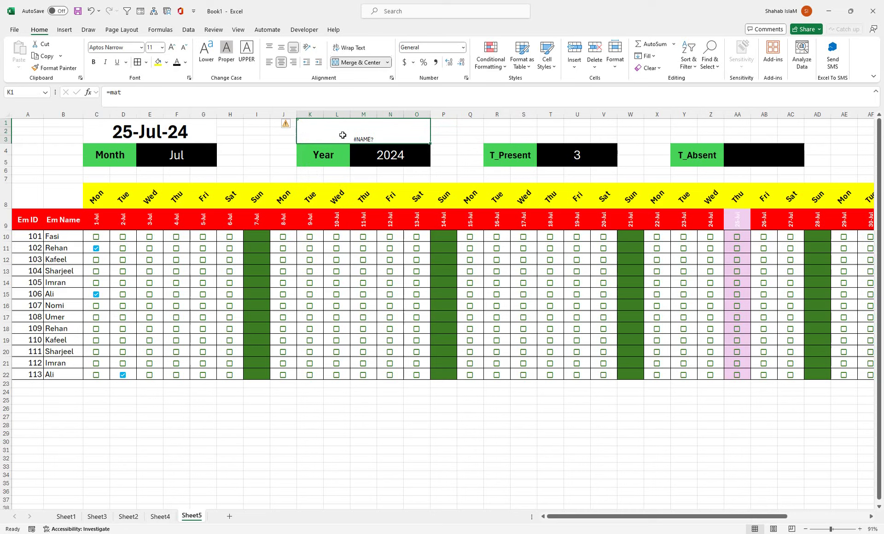
Write =MATCH(C1,C9:AG9,0) in the merged cell K1 to locate today's date in the date header row.
{"action": "type", "text": "=mat"}
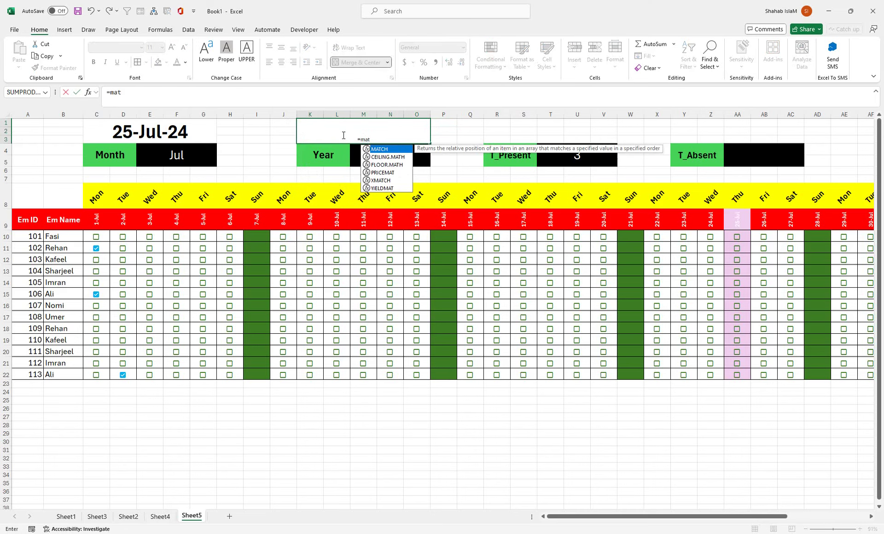
{"action": "key", "text": "Tab"}
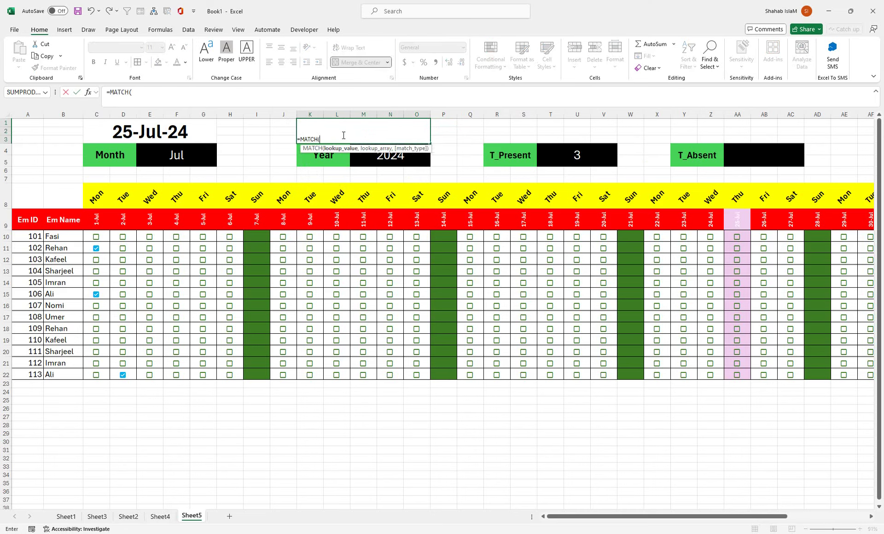
{"action": "left_click", "coordinate": [212, 131]}
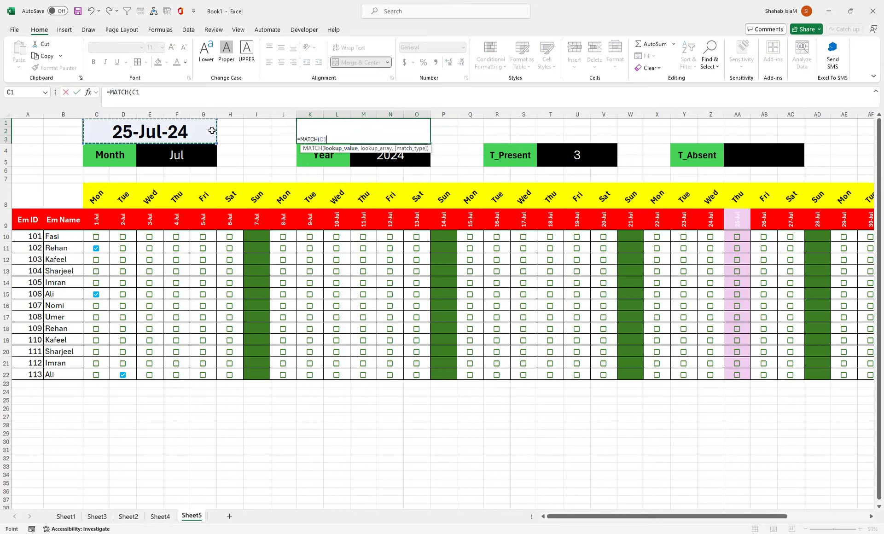
{"action": "type", "text": ","}
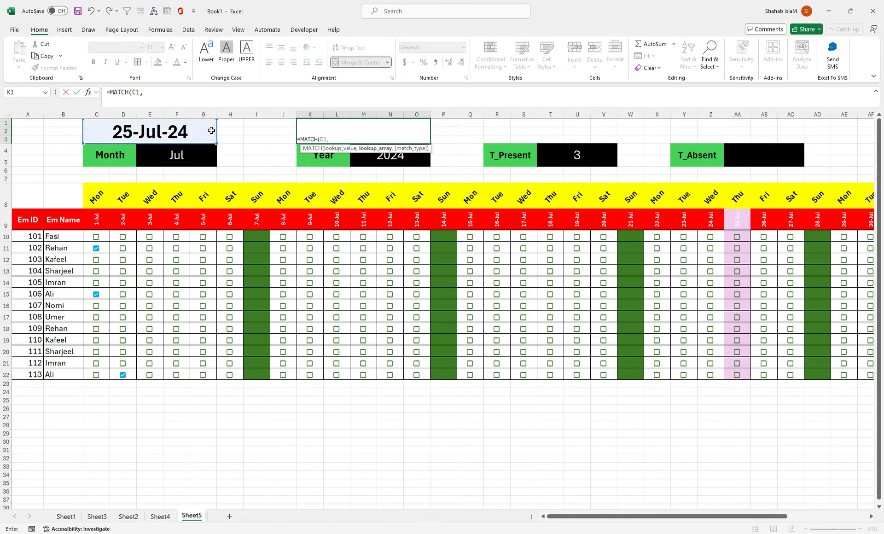
{"action": "left_click_drag", "start_coordinate": [94, 216], "coordinate": [873, 216]}
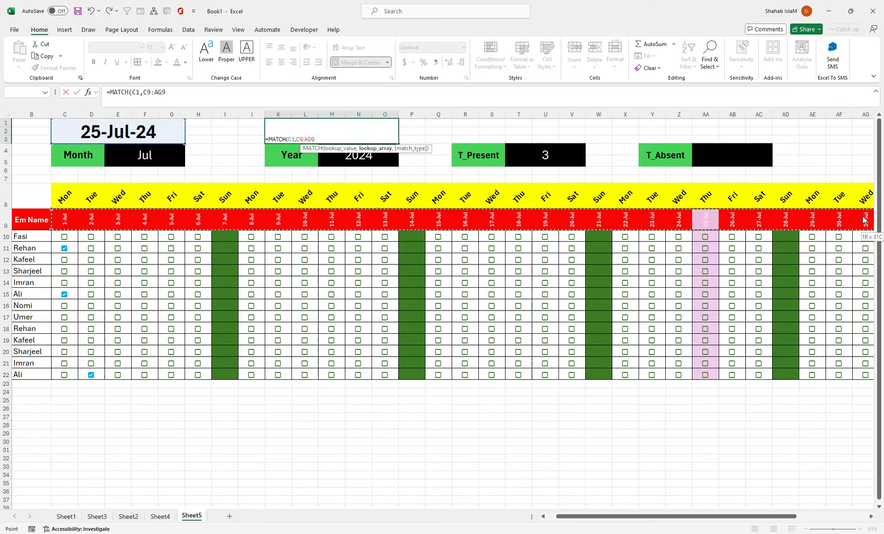
{"action": "type", "text": ","}
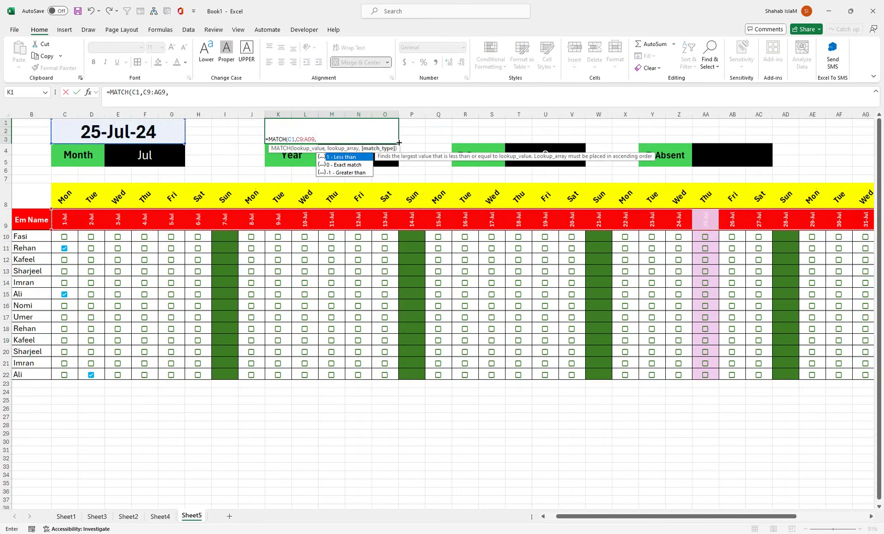
{"action": "type", "text": "0)"}
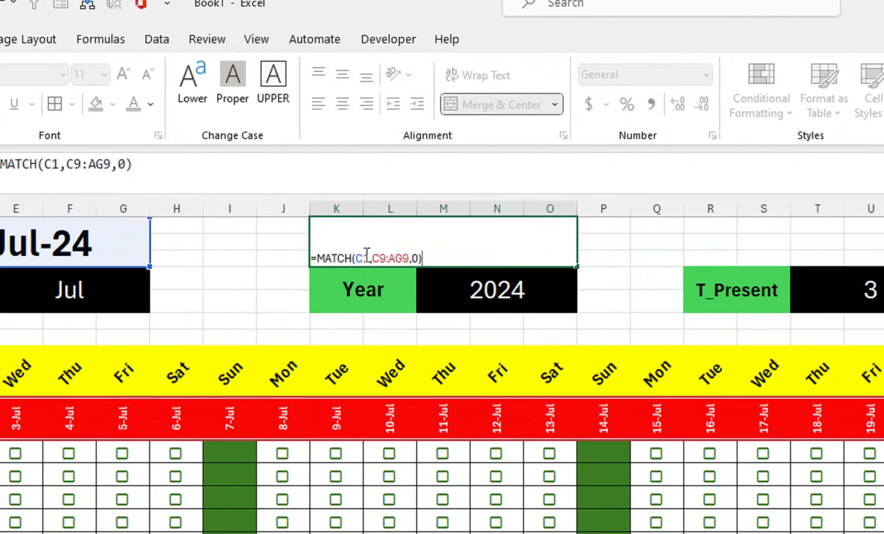
Extend the K1 formula with -COUNTIF(C9:AG9,"Sun") to subtract the Sundays, and enter it.
{"action": "left_click", "coordinate": [204, 164]}
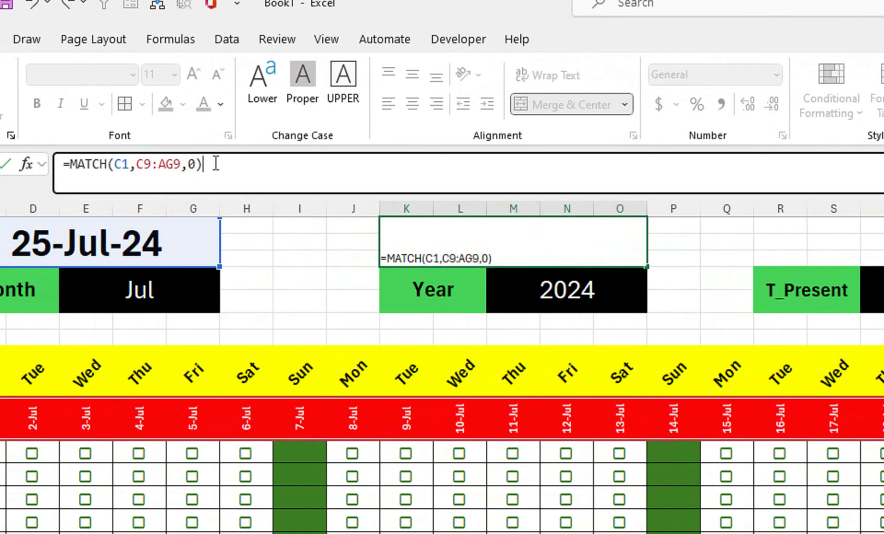
{"action": "type", "text": "-countif("}
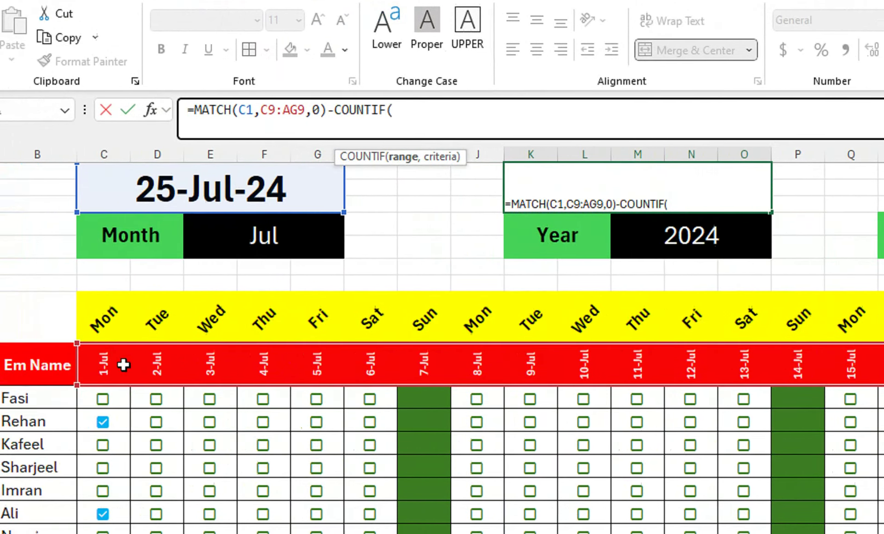
{"action": "left_click_drag", "start_coordinate": [106, 364], "coordinate": [883, 365]}
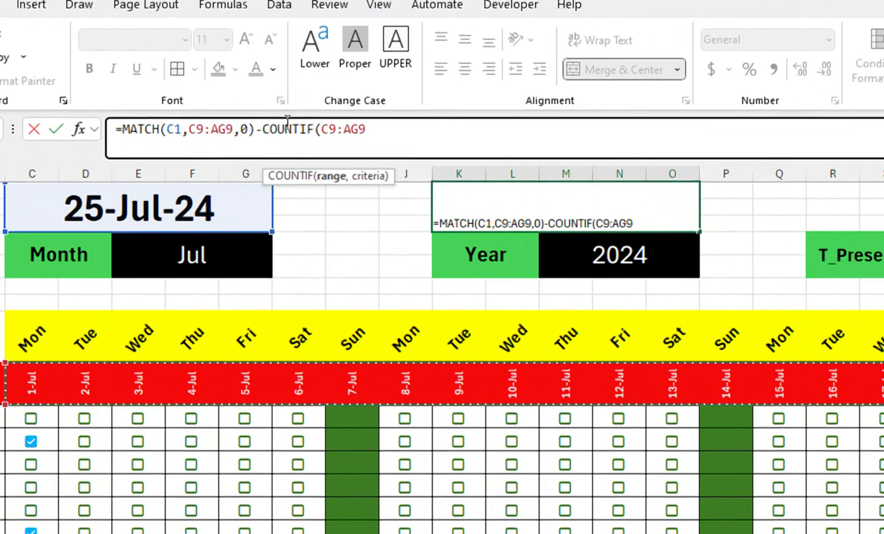
{"action": "type", "text": ",\"Sun\""}
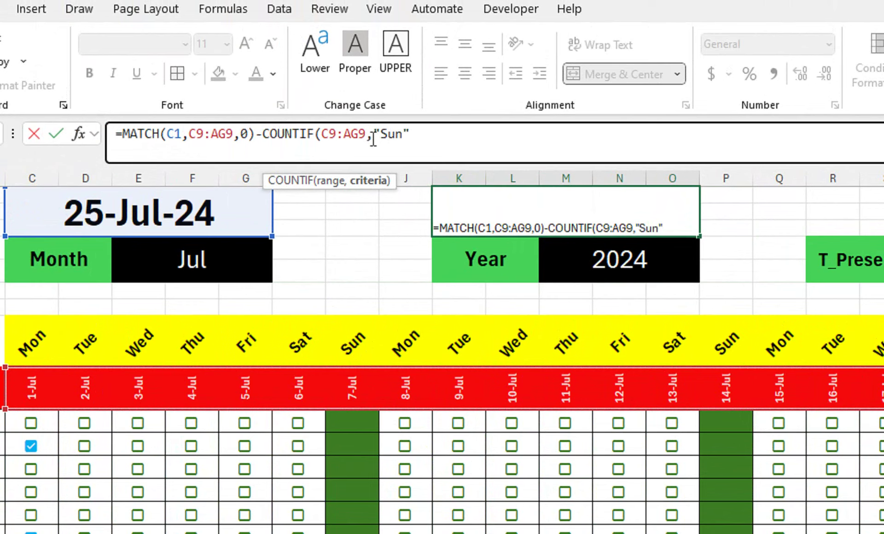
{"action": "type", "text": ")"}
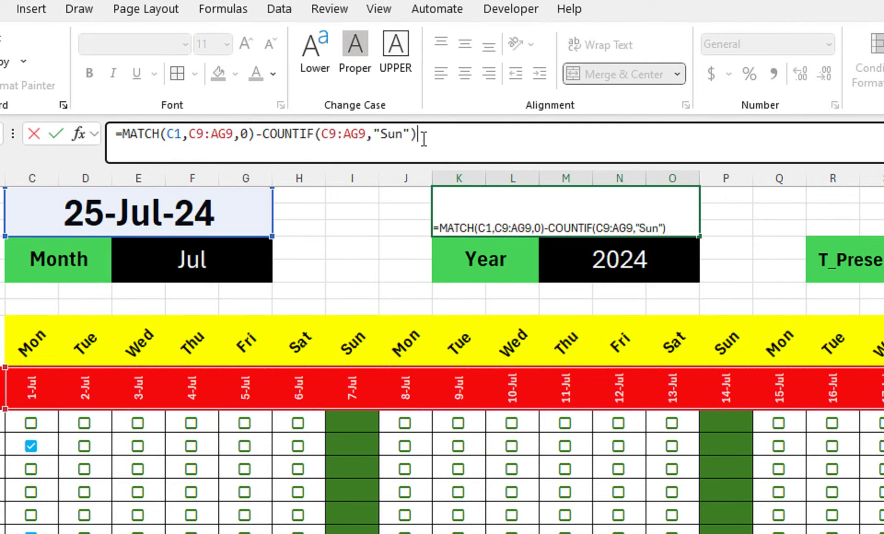
{"action": "key", "text": "Return"}
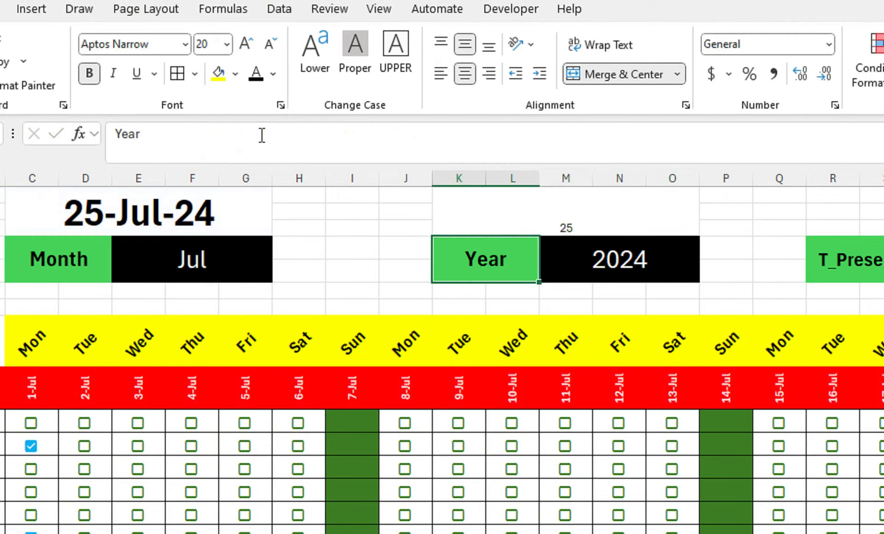
Change the COUNTIF range in the K1 formula to the weekday header row C8:AG8.
{"action": "left_click", "coordinate": [517, 215]}
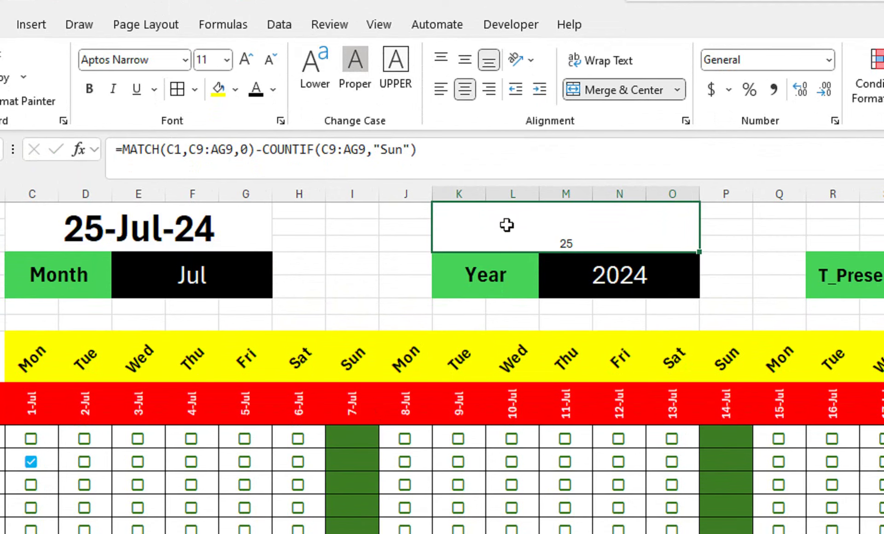
{"action": "double_click", "coordinate": [508, 224]}
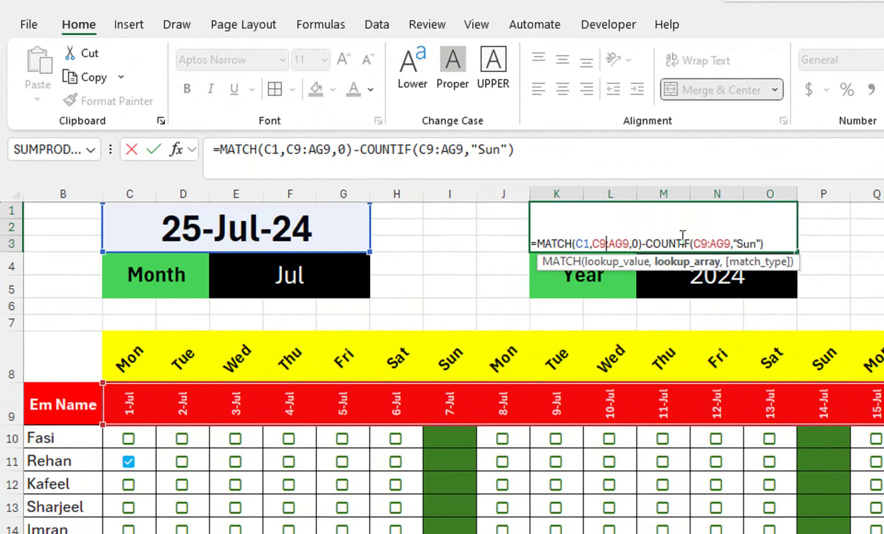
{"action": "left_click", "coordinate": [729, 242]}
{"action": "left_click_drag", "start_coordinate": [702, 243], "coordinate": [665, 243]}
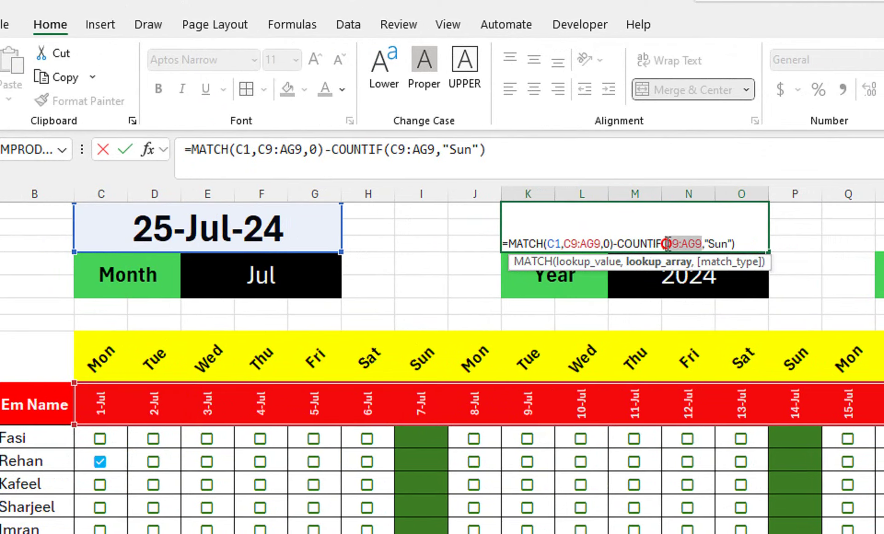
{"action": "left_click_drag", "start_coordinate": [139, 355], "coordinate": [883, 348]}
{"action": "left_click_drag", "start_coordinate": [762, 348], "coordinate": [883, 366]}
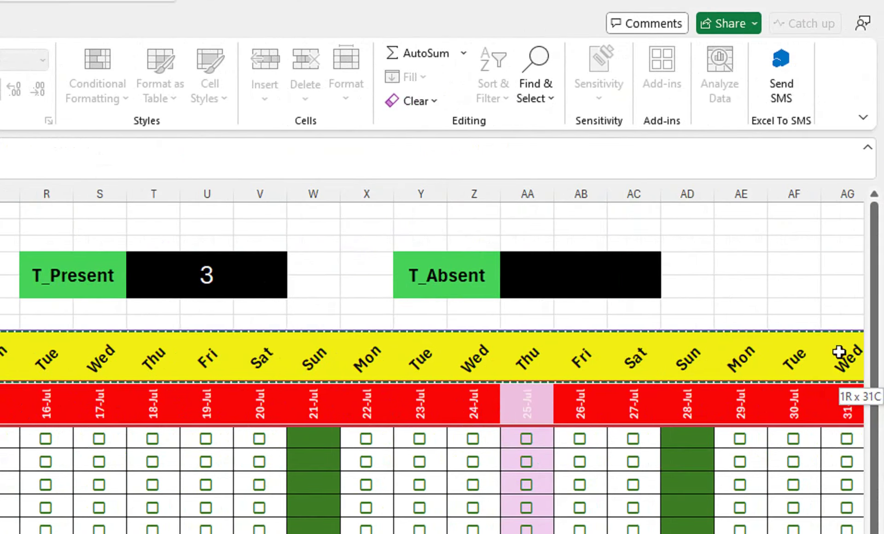
{"action": "left_click_drag", "start_coordinate": [804, 369], "coordinate": [782, 357]}
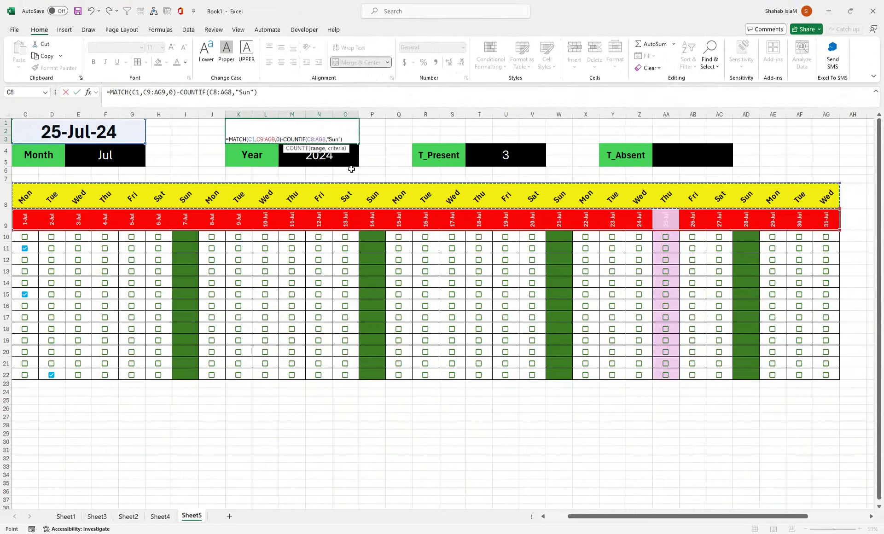
{"action": "key", "text": "Return"}
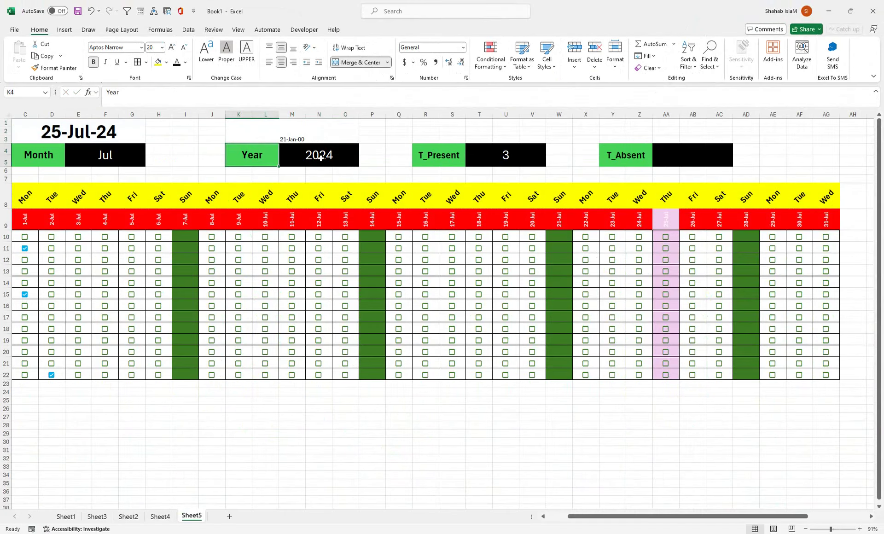
Set the number format of the merged cell K1 to General.
{"action": "left_click", "coordinate": [241, 124]}
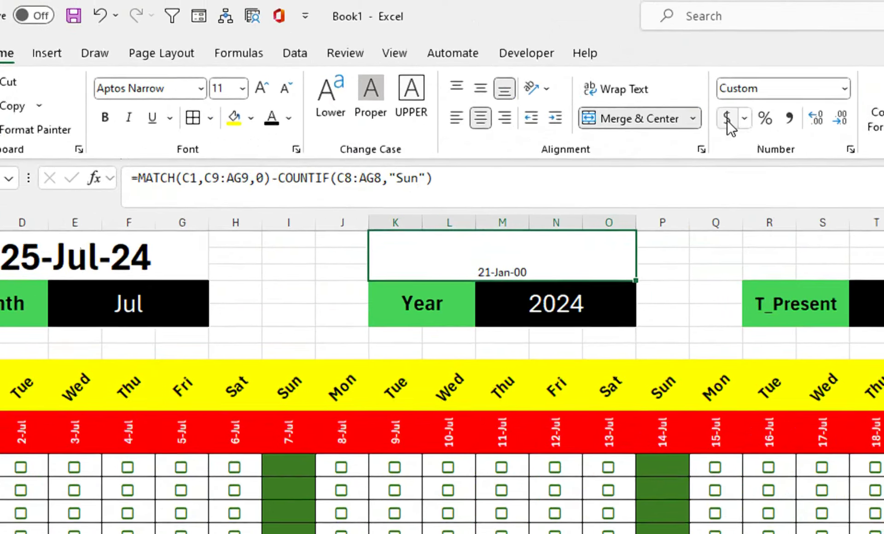
{"action": "left_click", "coordinate": [435, 50]}
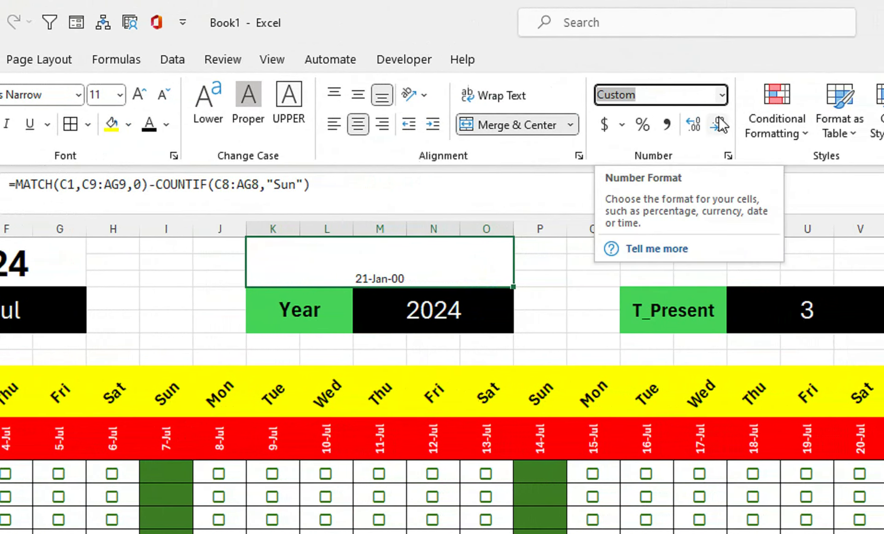
{"action": "left_click", "coordinate": [705, 94]}
{"action": "left_click", "coordinate": [686, 125]}
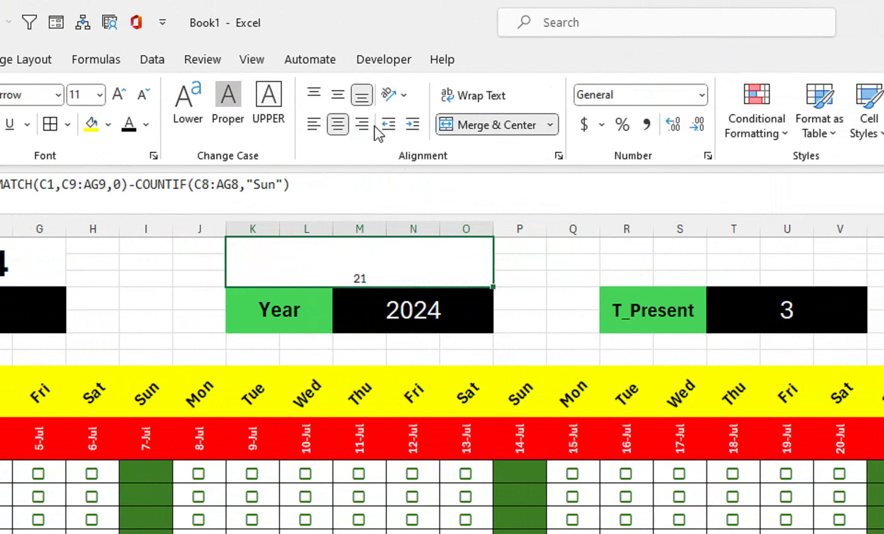
Center the K1 value vertically and enlarge its font to size 26.
{"action": "left_click", "coordinate": [338, 95]}
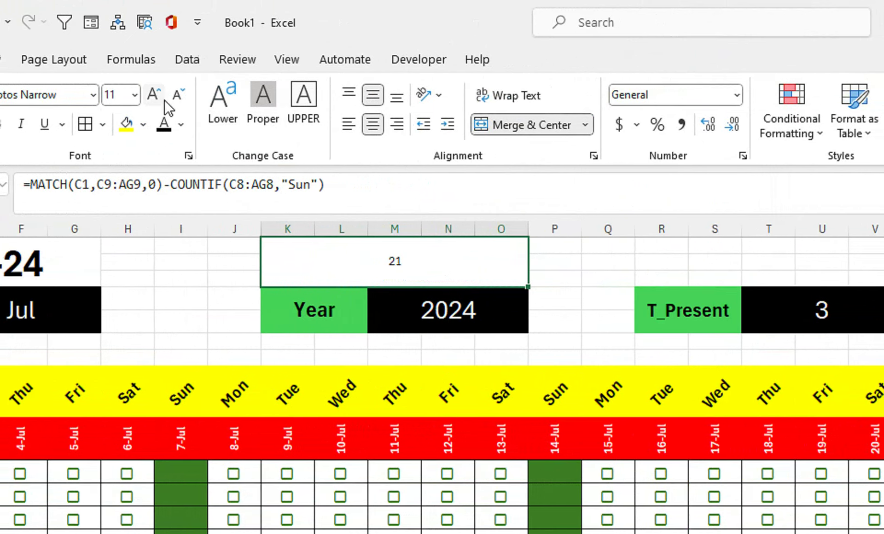
{"action": "left_click", "coordinate": [119, 96]}
{"action": "left_click", "coordinate": [118, 95]}
{"action": "left_click", "coordinate": [183, 99]}
{"action": "left_click", "coordinate": [183, 99]}
{"action": "left_click", "coordinate": [184, 99]}
{"action": "left_click", "coordinate": [185, 99]}
{"action": "left_click", "coordinate": [185, 98]}
{"action": "left_click", "coordinate": [184, 99]}
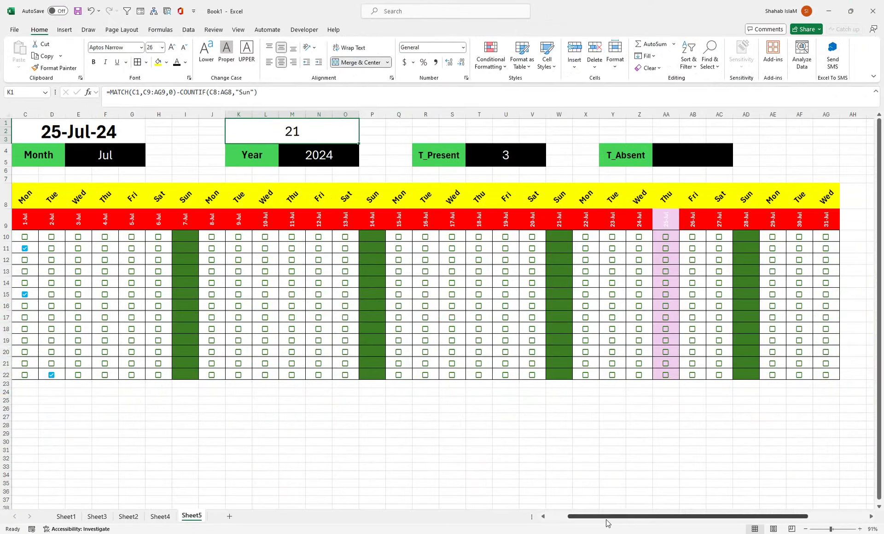
Examine the T_Present formula and the list of employee names in B10:B22.
{"action": "left_click_drag", "start_coordinate": [606, 525], "coordinate": [587, 525]}
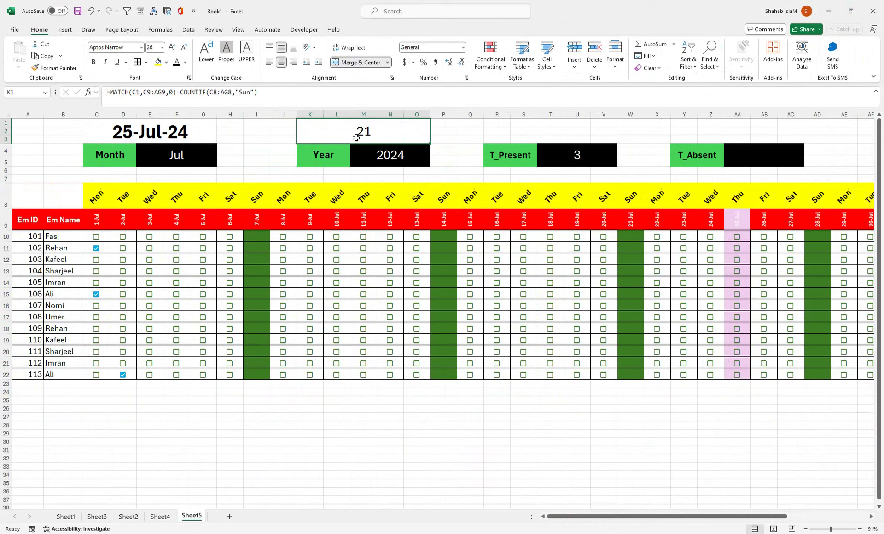
{"action": "key", "text": "ctrl+c"}
{"action": "double_click", "coordinate": [571, 158]}
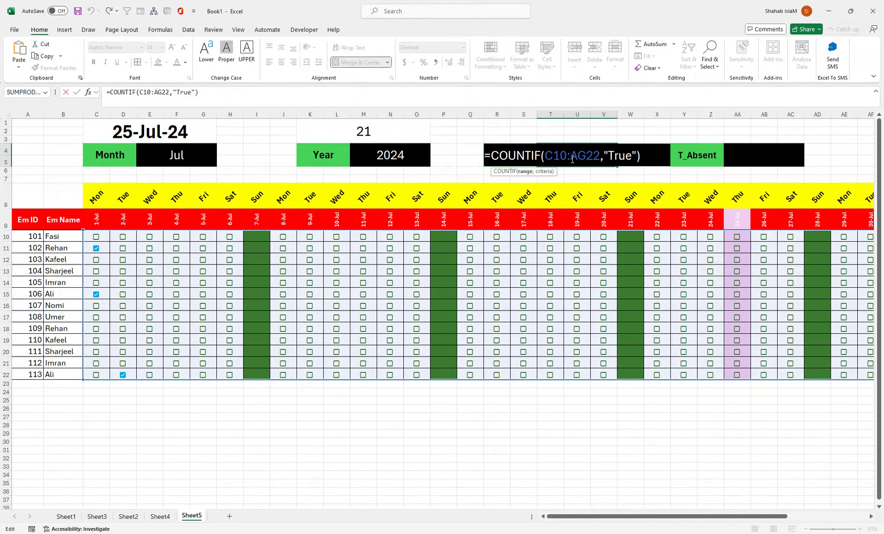
{"action": "key", "text": "Return"}
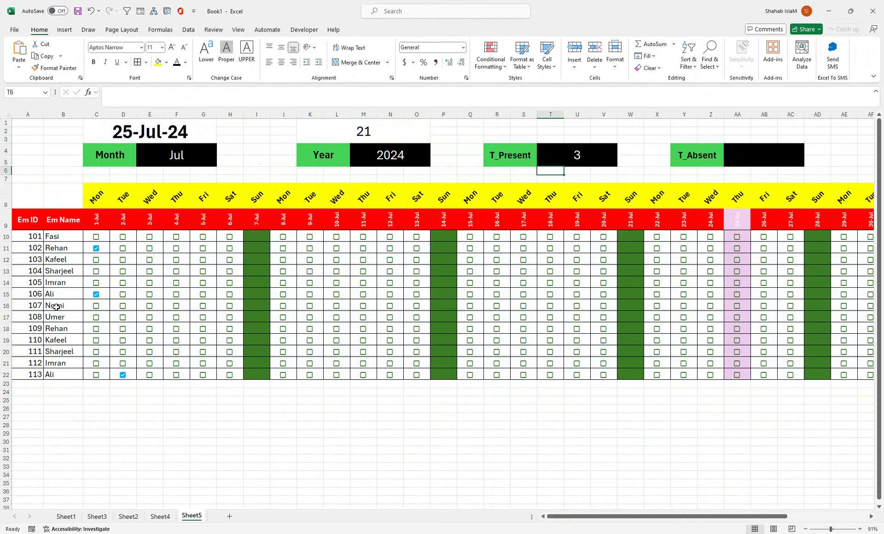
{"action": "left_click_drag", "start_coordinate": [58, 238], "coordinate": [57, 374]}
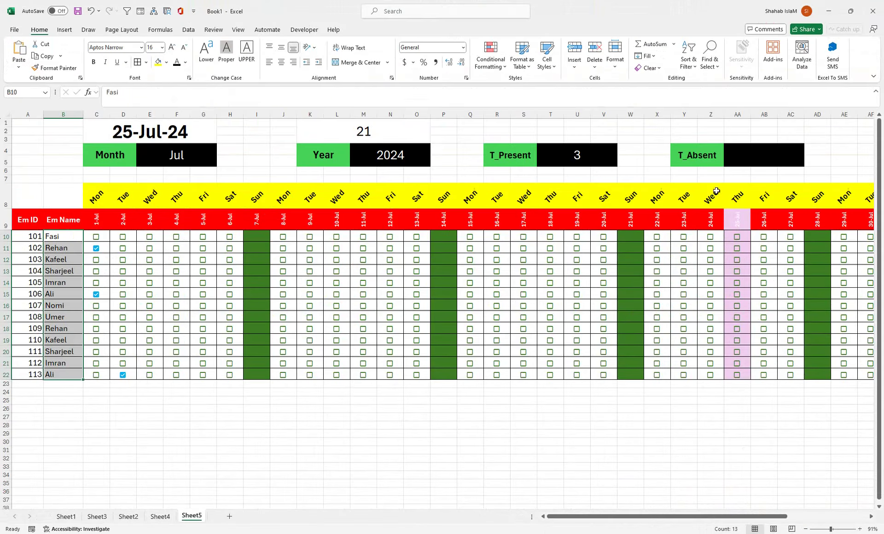
Begin the T_Absent formula in merged cell AA4 by multiplying K1 with a COUNTIF function.
{"action": "left_click", "coordinate": [755, 157]}
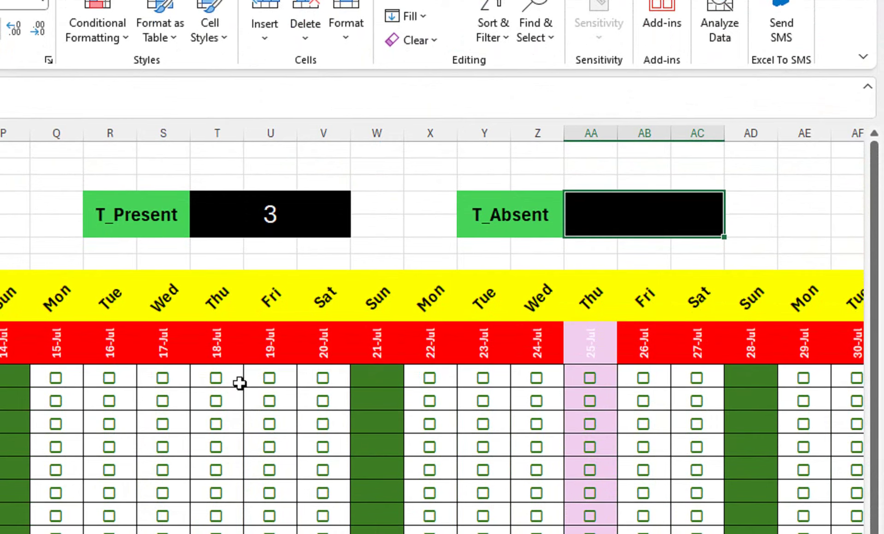
{"action": "type", "text": "="}
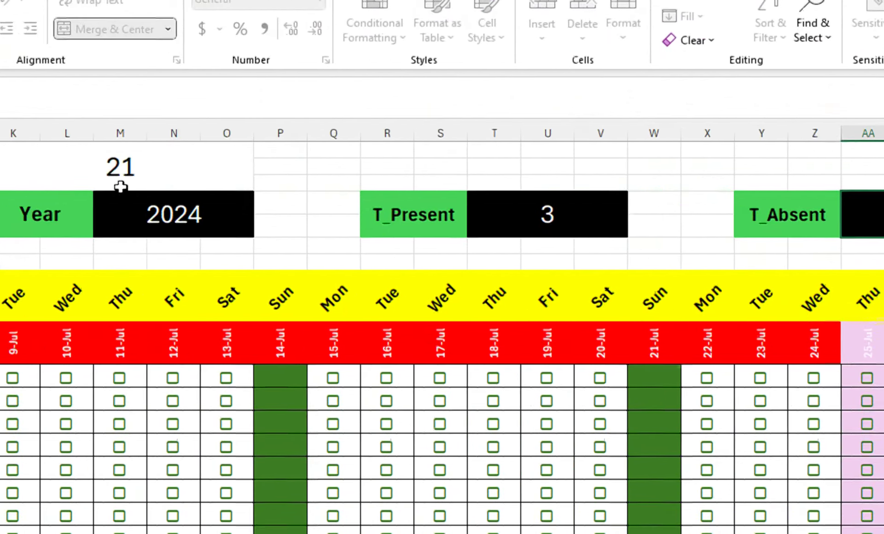
{"action": "left_click", "coordinate": [120, 184]}
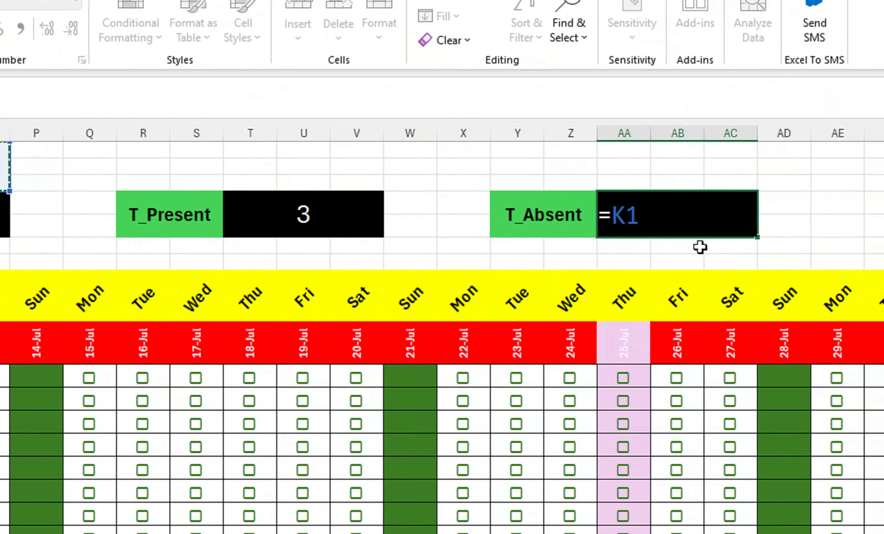
{"action": "type", "text": "*"}
{"action": "type", "text": "countif"}
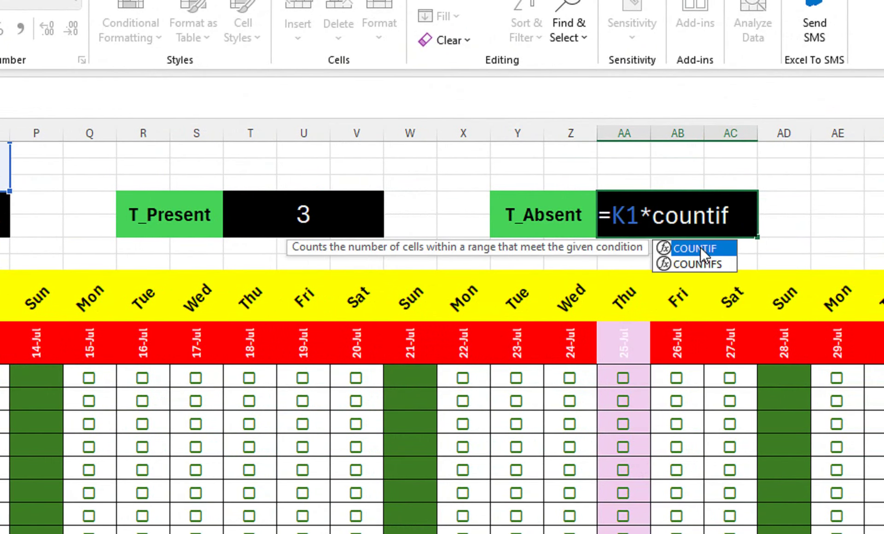
{"action": "key", "text": "Tab"}
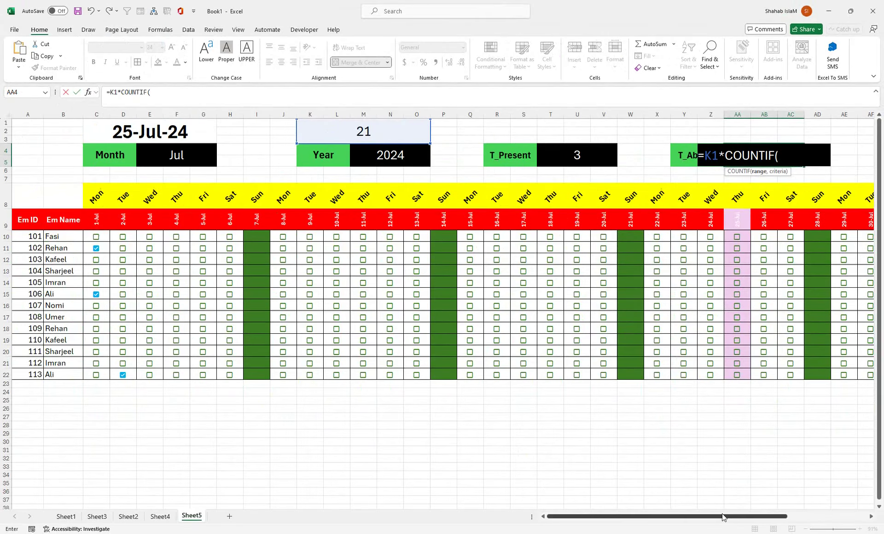
Swap COUNTIF for COUNTA over Z10:Z22 and enter the T_Absent formula as =K1*COUNTA(Z10:Z22).
{"action": "left_click_drag", "start_coordinate": [726, 516], "coordinate": [782, 515]}
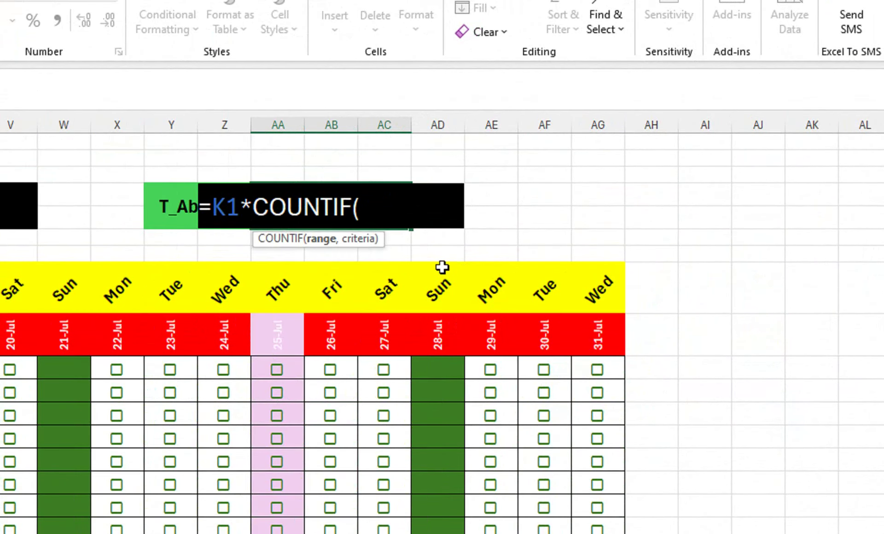
{"action": "key", "text": "BackSpace"}
{"action": "key", "text": "BackSpace"}
{"action": "key", "text": "BackSpace"}
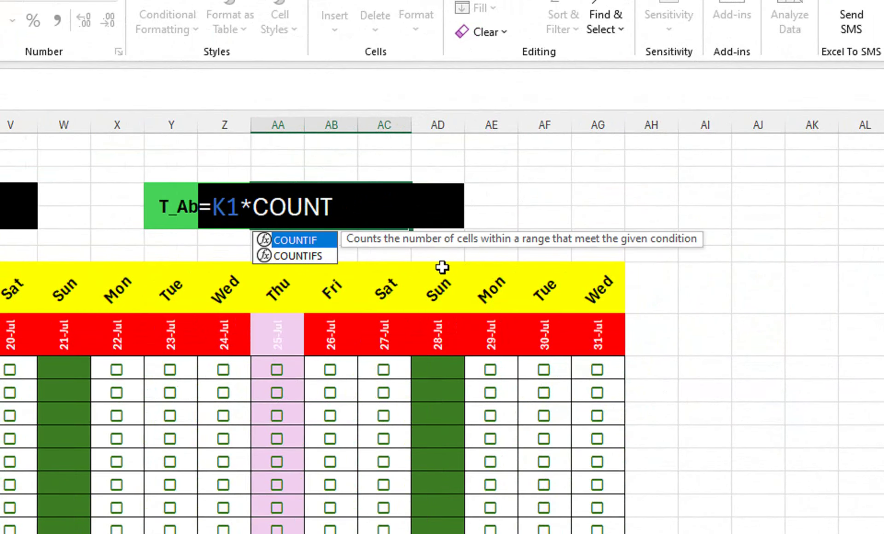
{"action": "key", "text": "Down"}
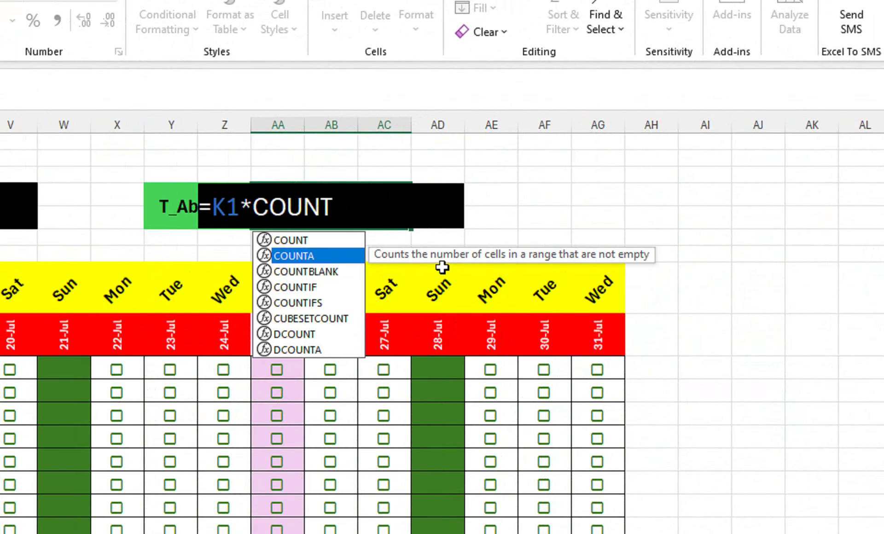
{"action": "key", "text": "Tab"}
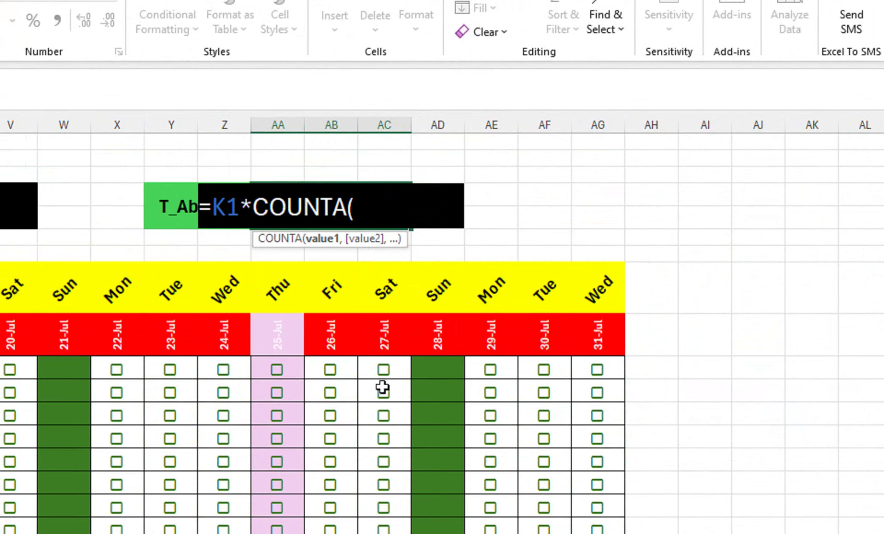
{"action": "left_click_drag", "start_coordinate": [233, 367], "coordinate": [235, 533]}
{"action": "left_click_drag", "start_coordinate": [235, 464], "coordinate": [235, 413]}
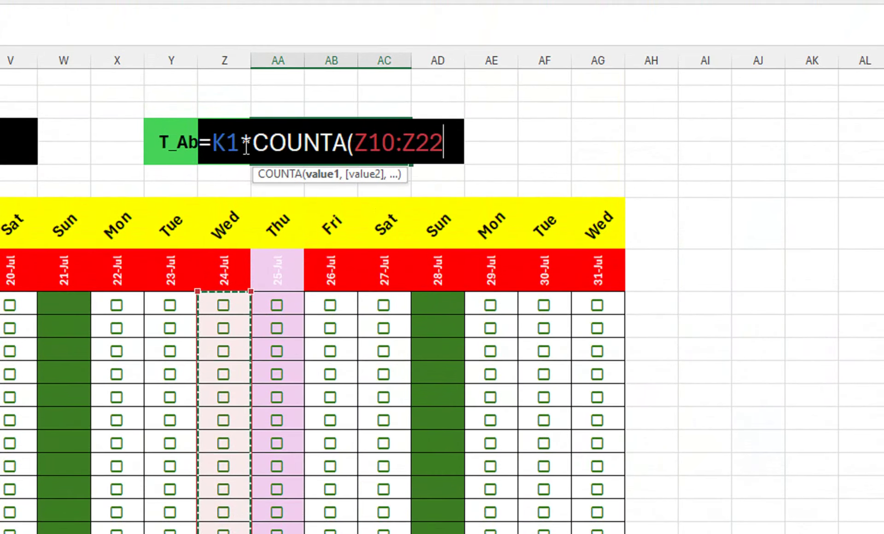
{"action": "type", "text": ")"}
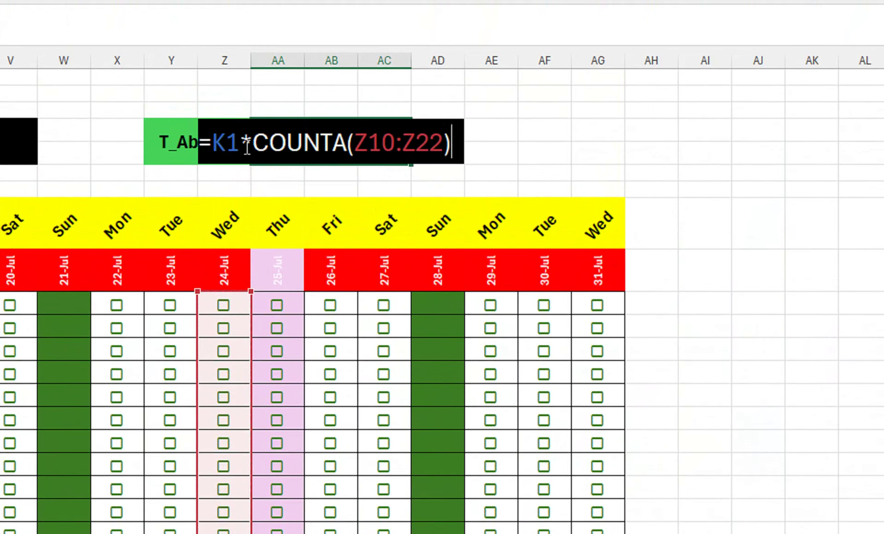
{"action": "key", "text": "Return"}
Check the formulas behind the T_Absent total and the working-day count in K1.
{"action": "left_click", "coordinate": [350, 156]}
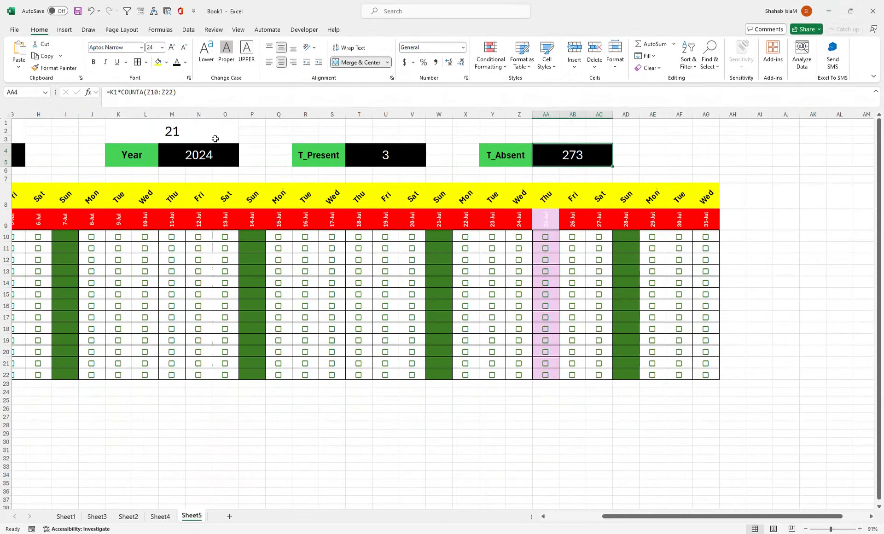
{"action": "left_click", "coordinate": [214, 136]}
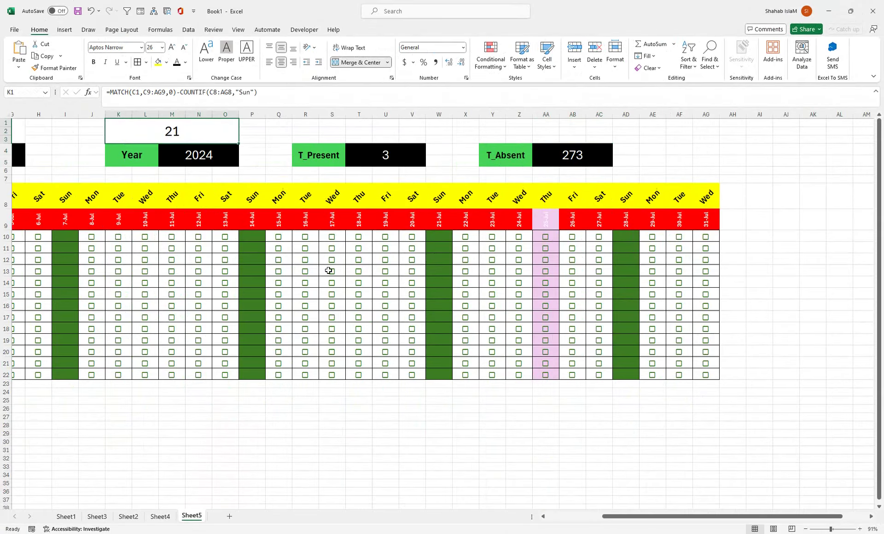
{"action": "left_click_drag", "start_coordinate": [619, 517], "coordinate": [562, 516]}
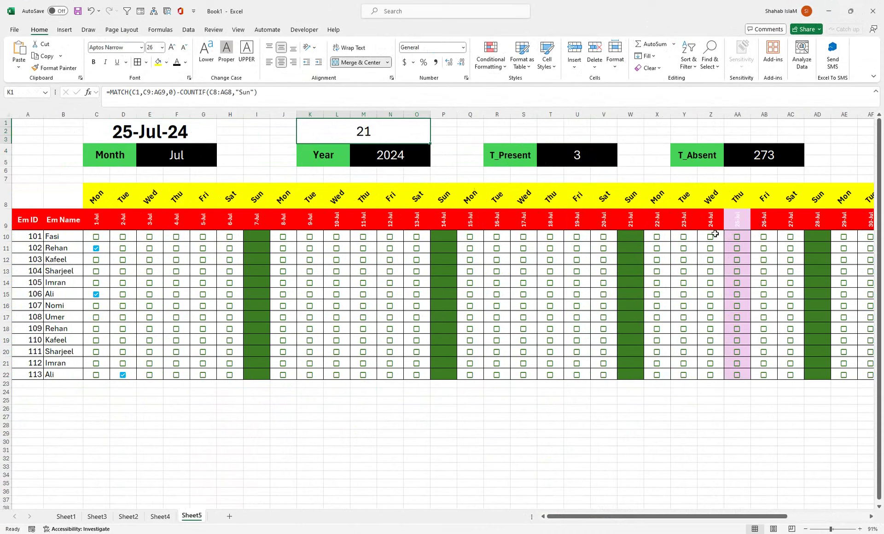
Tick the 4-Jul checkboxes in F10 and F11 and inspect the underlying value of F17.
{"action": "left_click", "coordinate": [177, 237]}
{"action": "left_click", "coordinate": [177, 248]}
{"action": "left_click_drag", "start_coordinate": [179, 287], "coordinate": [179, 297]}
{"action": "left_click", "coordinate": [179, 313]}
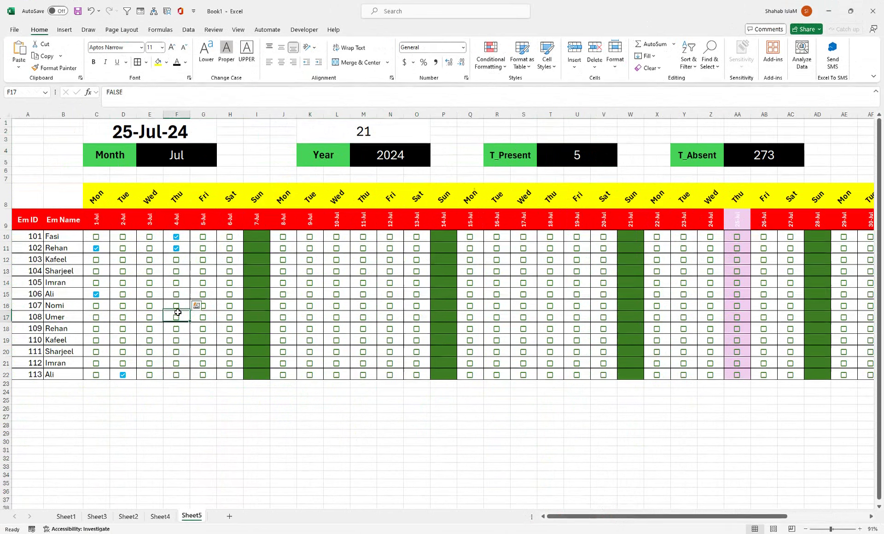
{"action": "key", "text": "F2"}
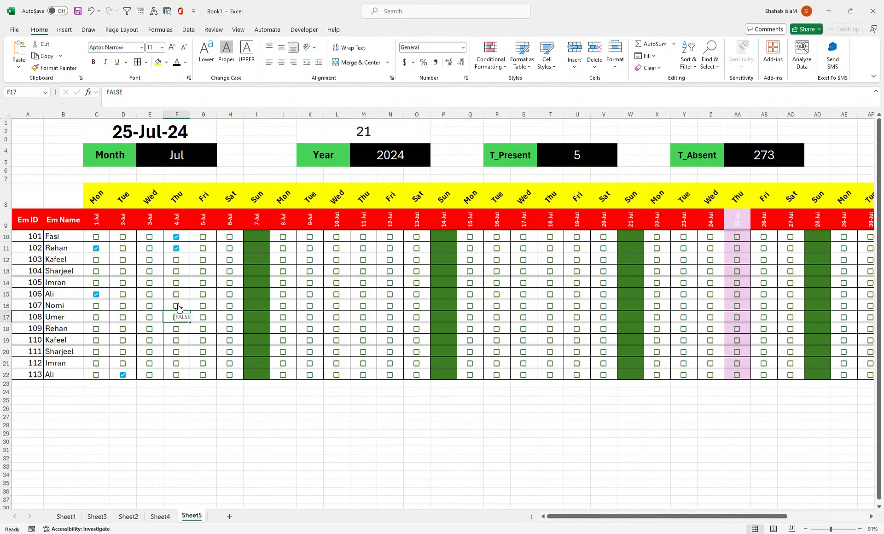
{"action": "key", "text": "Escape"}
Clear all ticks from the attendance checkboxes in C10:AG22 and hide the worksheet gridlines.
{"action": "left_click_drag", "start_coordinate": [105, 236], "coordinate": [774, 377]}
{"action": "key", "text": "ctrl+q"}
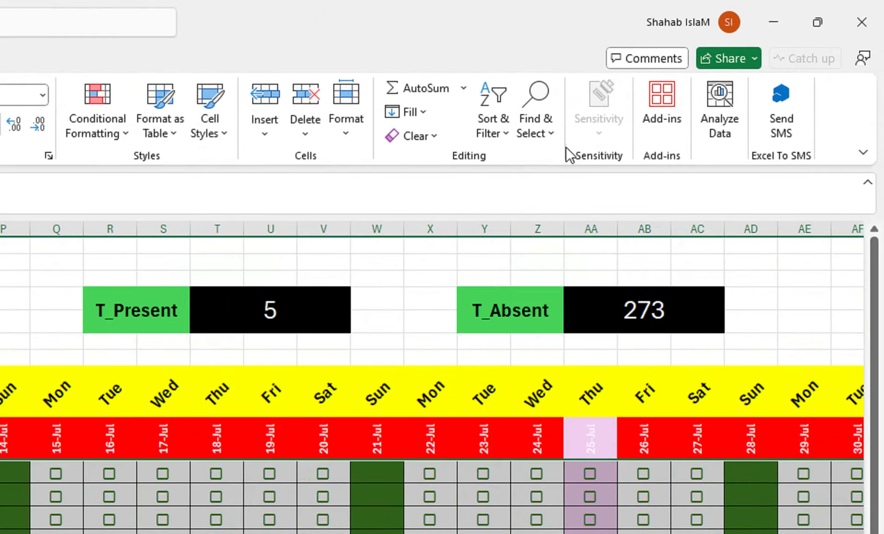
{"action": "left_click", "coordinate": [433, 138]}
{"action": "left_click", "coordinate": [453, 211]}
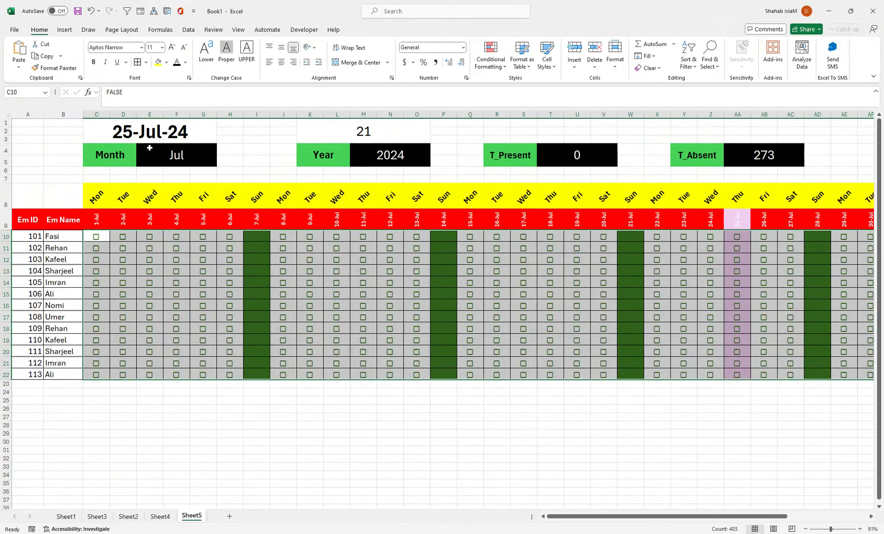
{"action": "left_click", "coordinate": [239, 29]}
{"action": "left_click", "coordinate": [275, 57]}
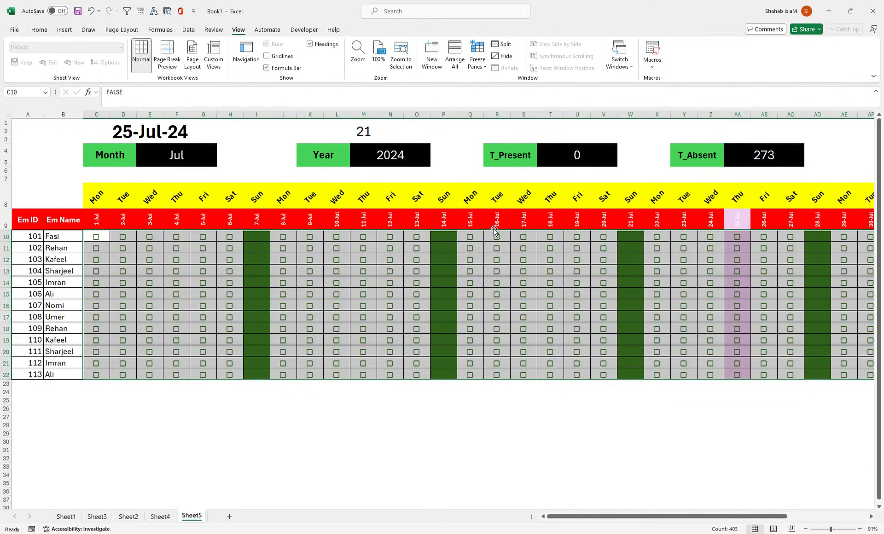
Tick every attendance checkbox from 1-Jul to 6-Jul in C10:H22.
{"action": "left_click", "coordinate": [96, 236]}
{"action": "left_click", "coordinate": [119, 273]}
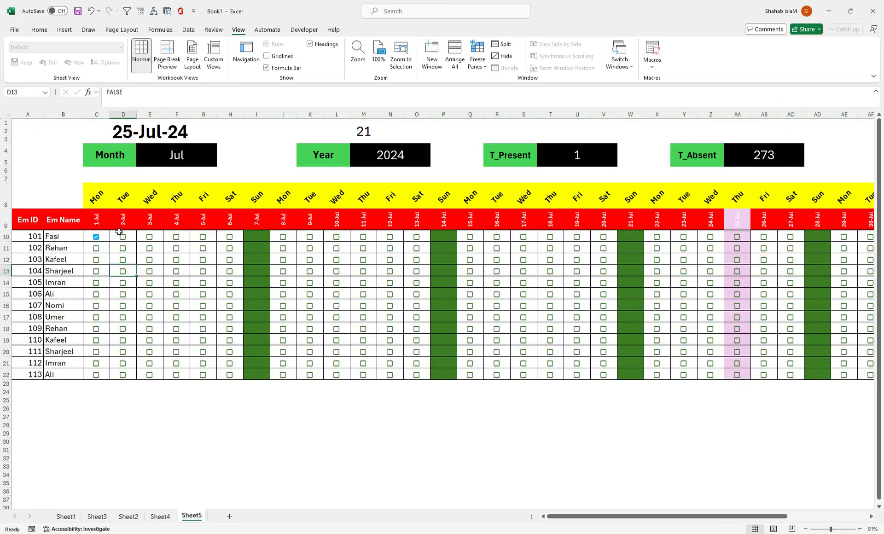
{"action": "left_click_drag", "start_coordinate": [108, 235], "coordinate": [231, 380]}
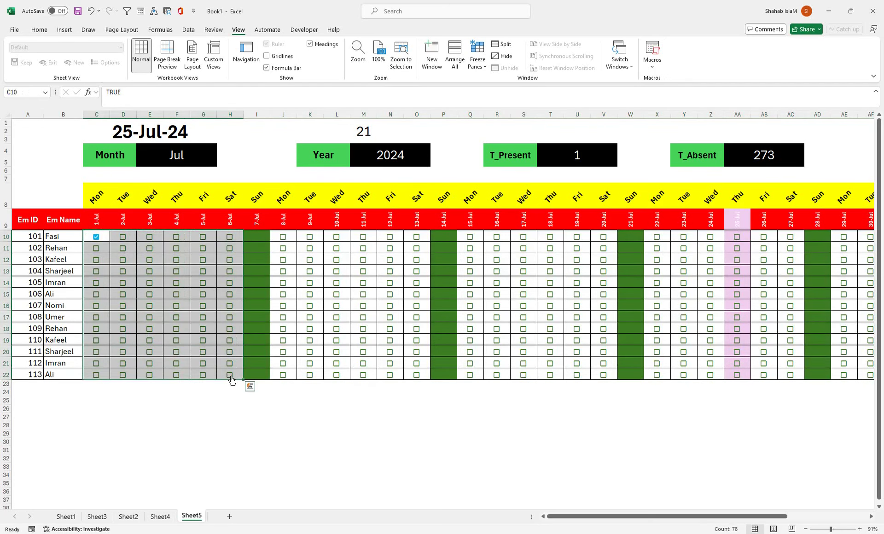
{"action": "key", "text": "space"}
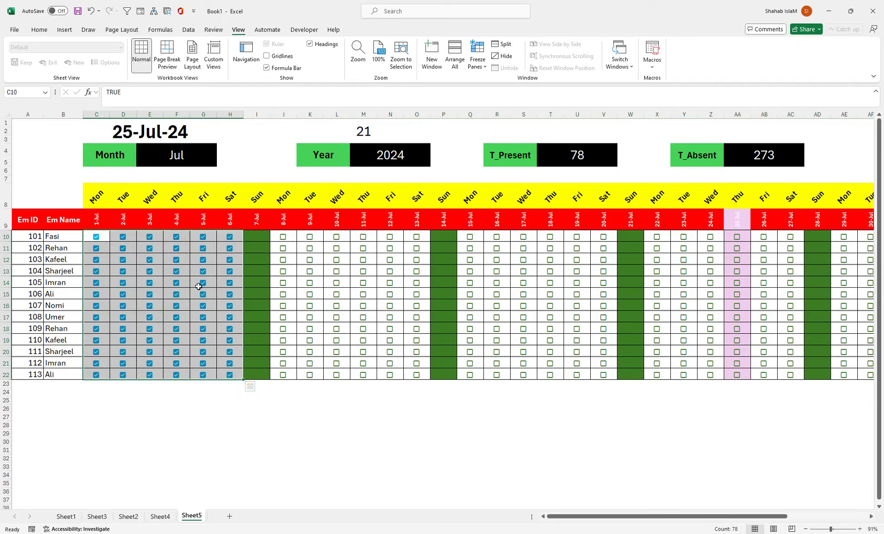
{"action": "left_click", "coordinate": [198, 286]}
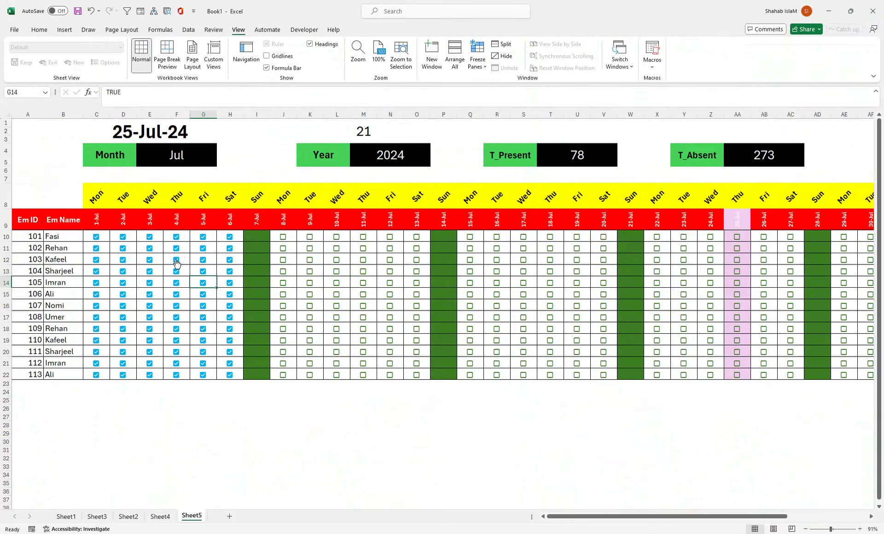
Untick the 4-Jul checkboxes in F12, F17 and F21 to mark absences.
{"action": "left_click", "coordinate": [175, 259]}
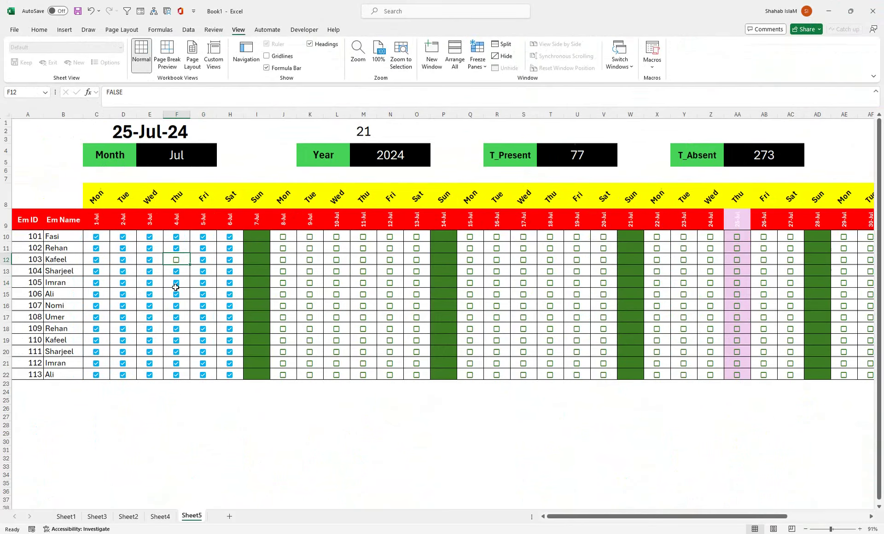
{"action": "left_click", "coordinate": [176, 318]}
{"action": "left_click", "coordinate": [177, 364]}
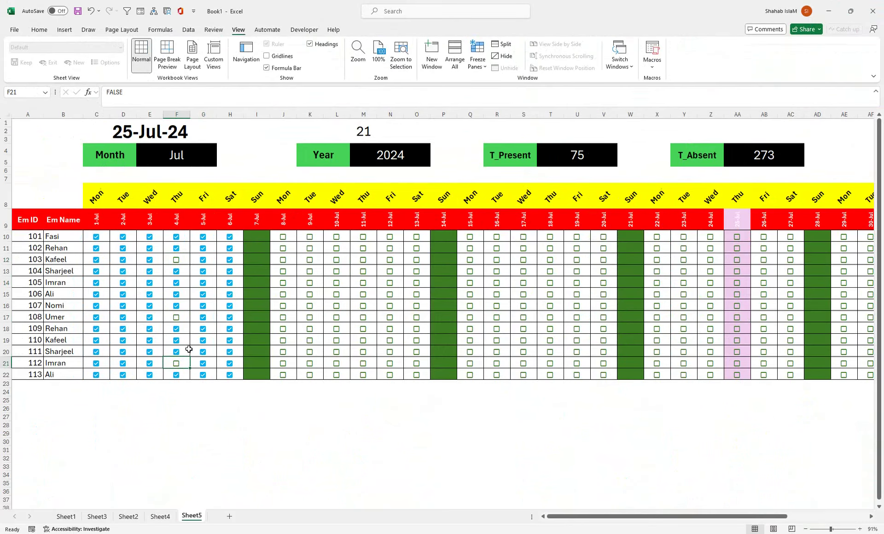
Tick the 8-Jul checkboxes in J10:J22, leaving J13 and J17 unticked.
{"action": "left_click", "coordinate": [291, 236]}
{"action": "left_click_drag", "start_coordinate": [291, 236], "coordinate": [291, 373]}
{"action": "key", "text": "space"}
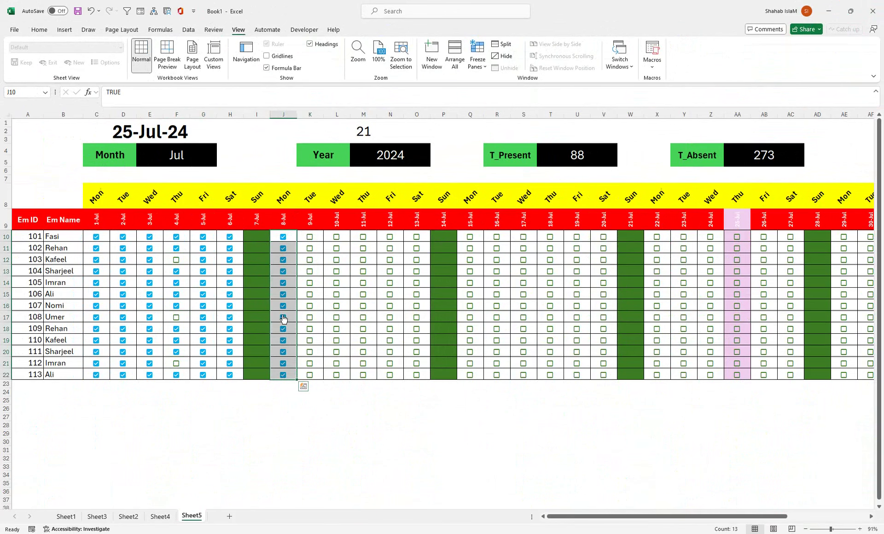
{"action": "left_click", "coordinate": [283, 317]}
{"action": "left_click", "coordinate": [283, 272]}
{"action": "left_click", "coordinate": [283, 272]}
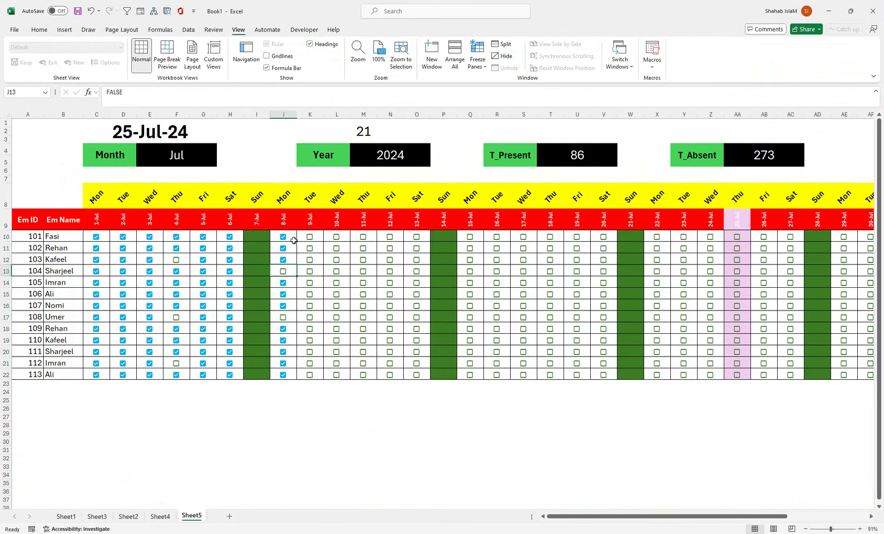
Fill the 8-Jul attendance marks across to 13-Jul in J10:O22 and untick N12 and N16.
{"action": "left_click_drag", "start_coordinate": [290, 234], "coordinate": [408, 374]}
{"action": "key", "text": "ctrl+r"}
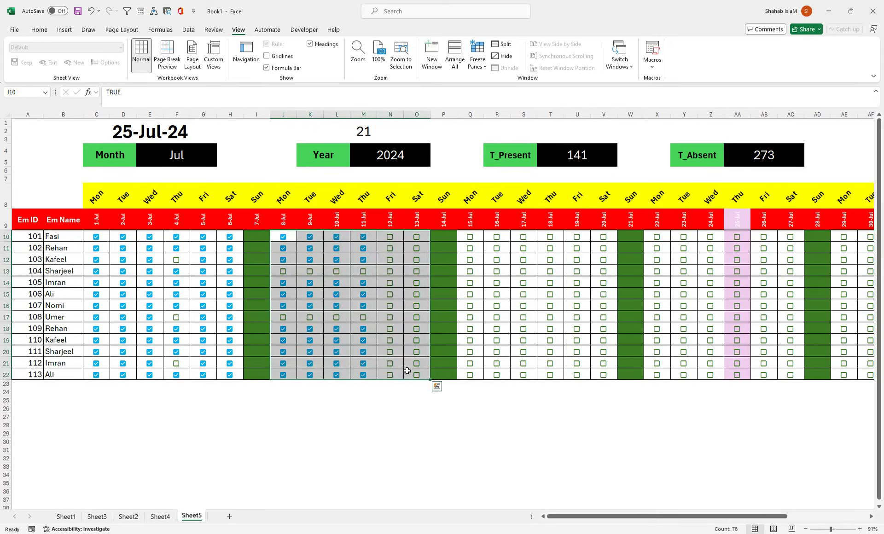
{"action": "left_click", "coordinate": [390, 305]}
{"action": "left_click", "coordinate": [392, 262]}
{"action": "left_click", "coordinate": [392, 262]}
{"action": "left_click", "coordinate": [494, 258]}
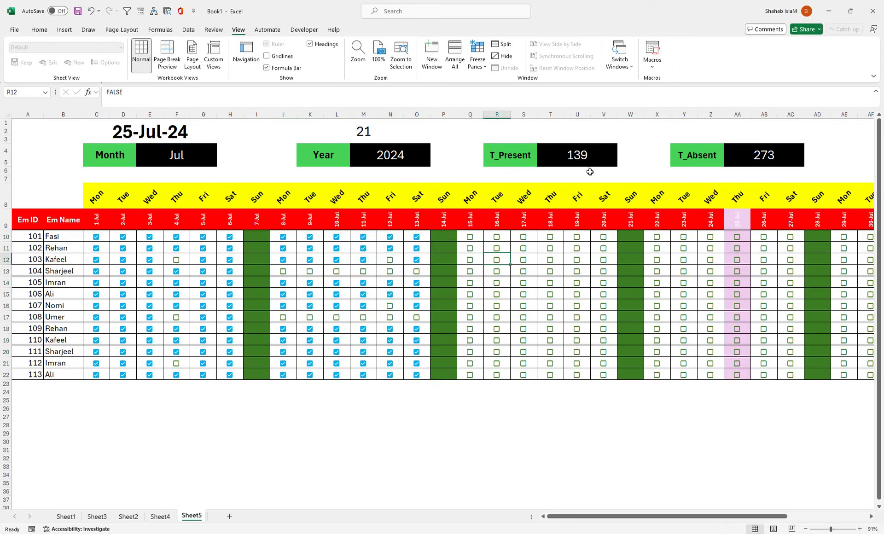
Tick every attendance checkbox from 15-Jul to 20-Jul in Q10:V22.
{"action": "left_click", "coordinate": [479, 237]}
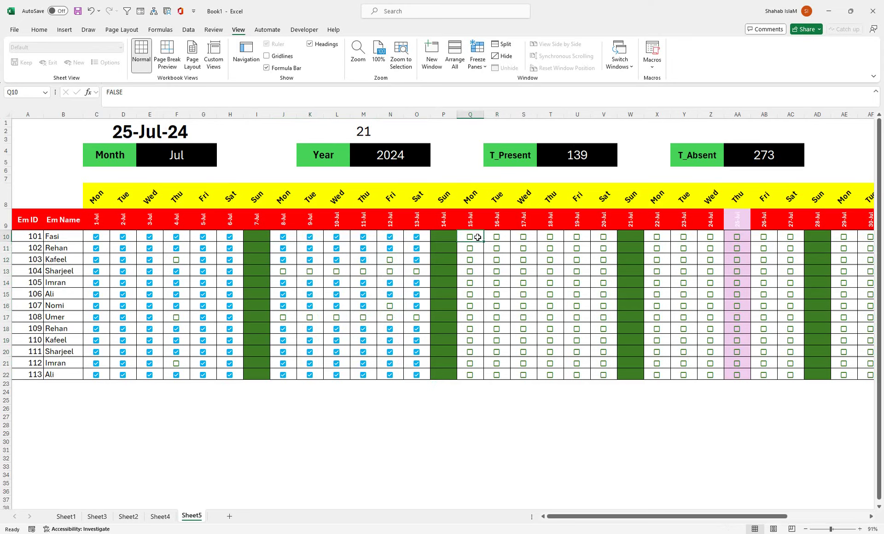
{"action": "left_click", "coordinate": [470, 236]}
{"action": "left_click_drag", "start_coordinate": [475, 238], "coordinate": [603, 378]}
{"action": "key", "text": "space"}
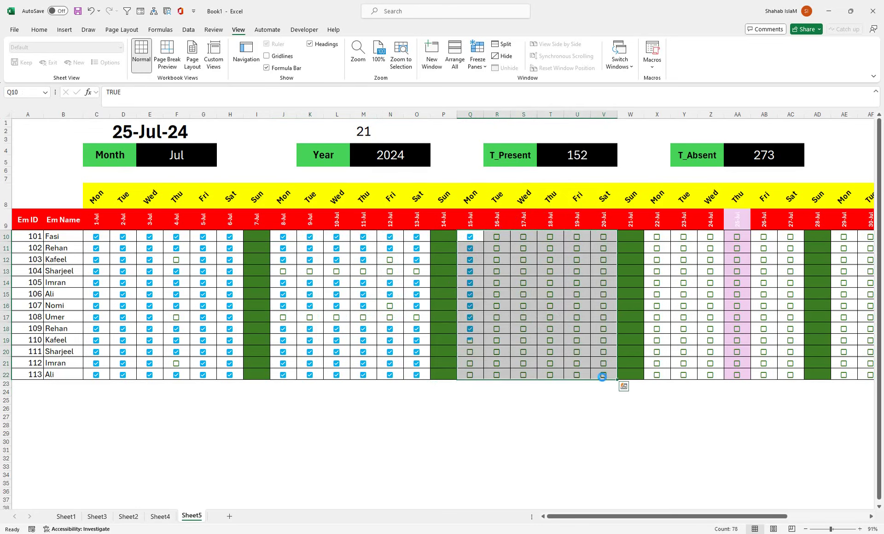
Tick every attendance checkbox from 22-Jul to 27-Jul in X10:AC22.
{"action": "left_click", "coordinate": [657, 236]}
{"action": "left_click_drag", "start_coordinate": [665, 240], "coordinate": [784, 376]}
{"action": "key", "text": "space"}
{"action": "left_click", "coordinate": [744, 273]}
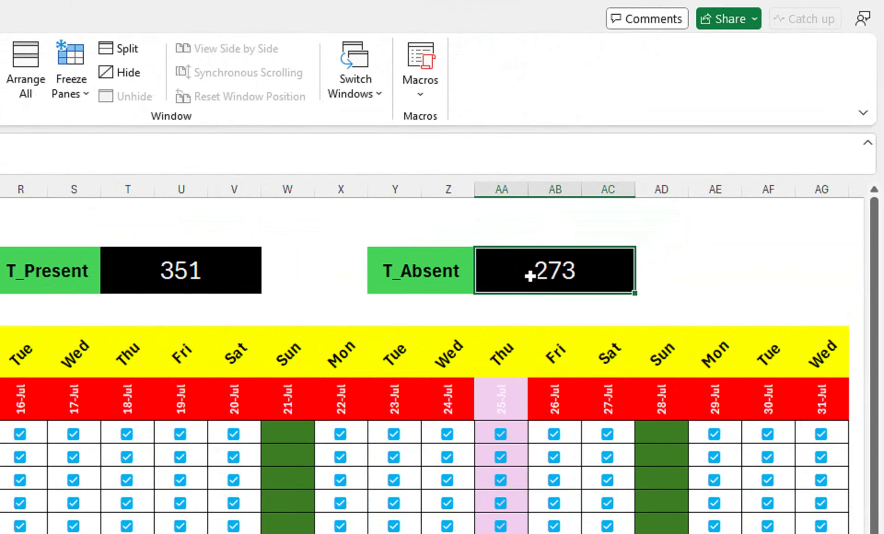
Delete the T_Absent formula from AA4 and select the 15-Jul checkboxes in Q10:Q22.
{"action": "key", "text": "Delete"}
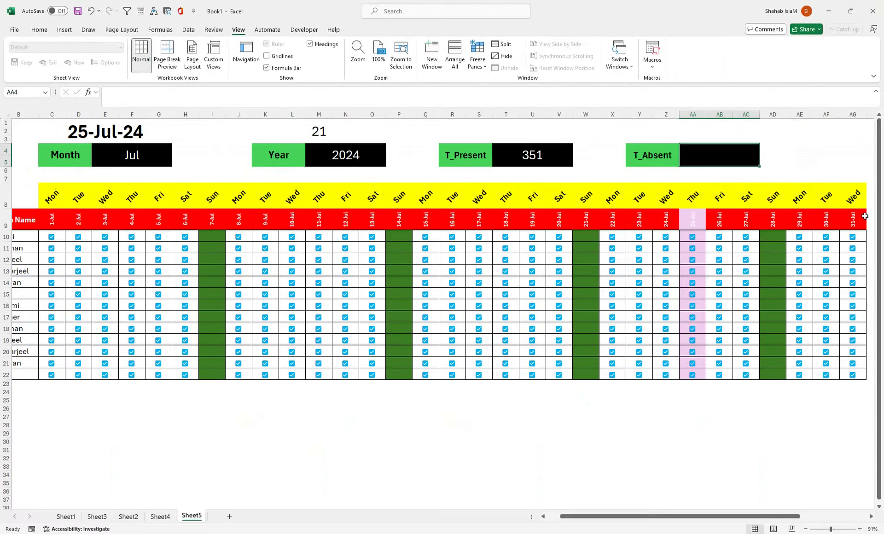
{"action": "left_click", "coordinate": [410, 129]}
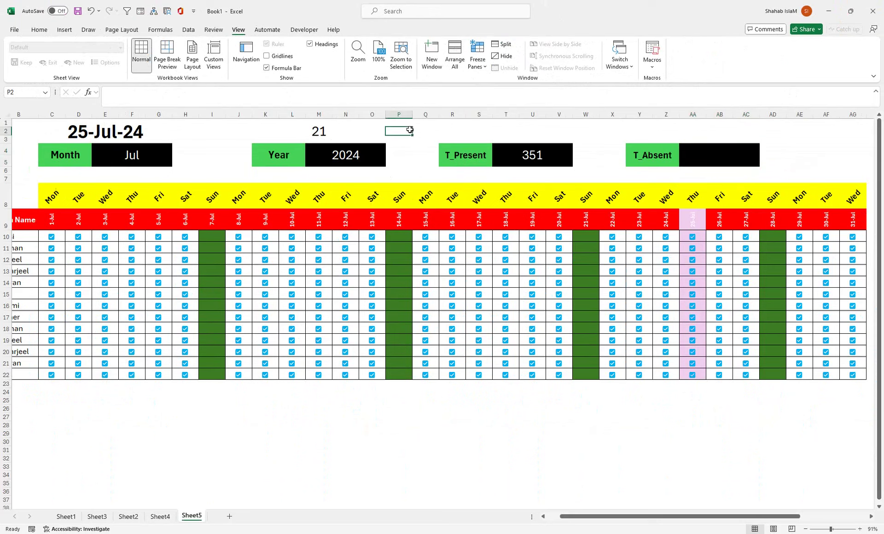
{"action": "left_click_drag", "start_coordinate": [433, 236], "coordinate": [429, 374]}
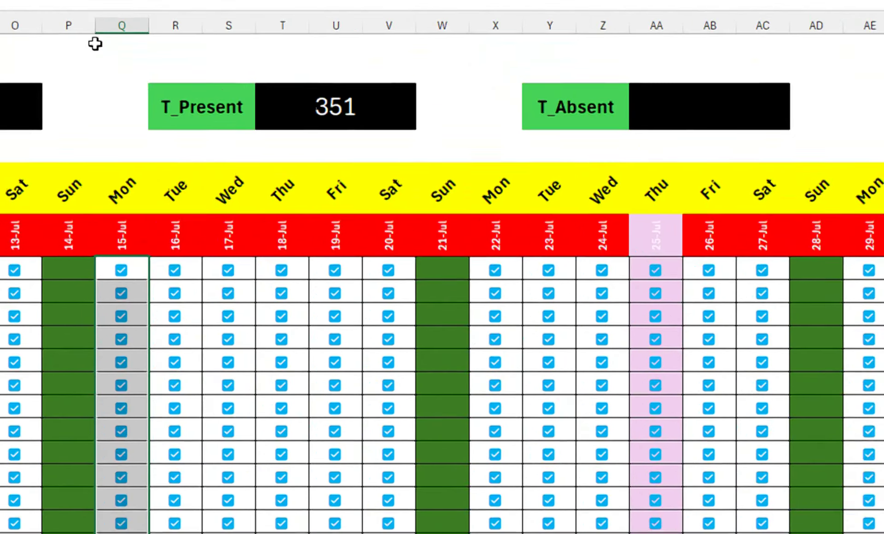
Calculate =27*13 in a spare column P cell above the day headers as a check on T_Present, and clear the cell.
{"action": "left_click", "coordinate": [166, 126]}
{"action": "type", "text": "="}
{"action": "type", "text": "2"}
{"action": "type", "text": "7"}
{"action": "type", "text": "*"}
{"action": "type", "text": "1"}
{"action": "type", "text": "3"}
{"action": "key", "text": "Return"}
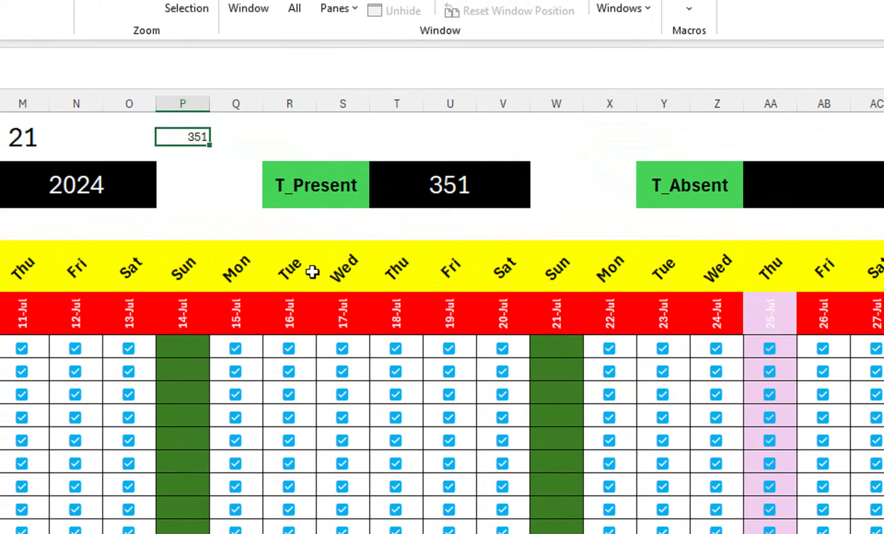
{"action": "left_click", "coordinate": [414, 201]}
{"action": "left_click", "coordinate": [187, 136]}
{"action": "key", "text": "Delete"}
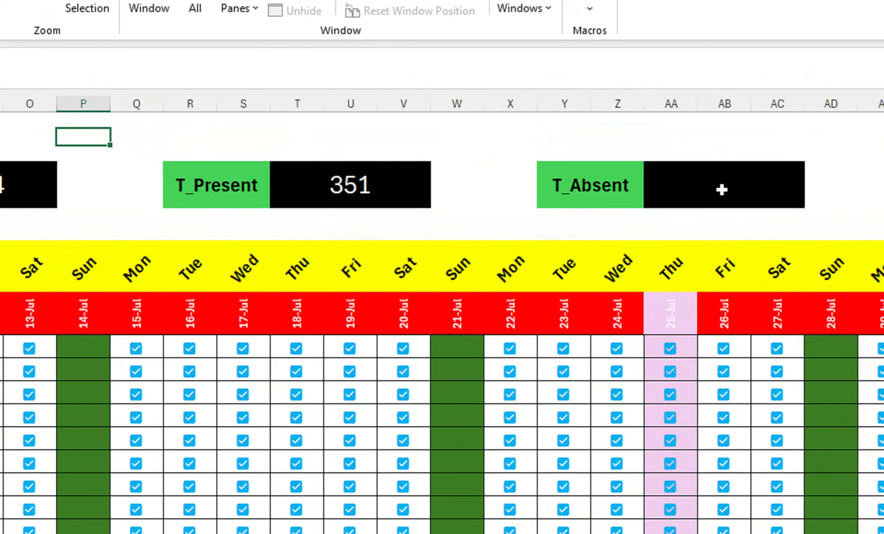
Start the T_Absent formula in AA4 with =COUNTIF(C10:AG22,FALSE) to count the unticked checkboxes.
{"action": "left_click", "coordinate": [821, 188]}
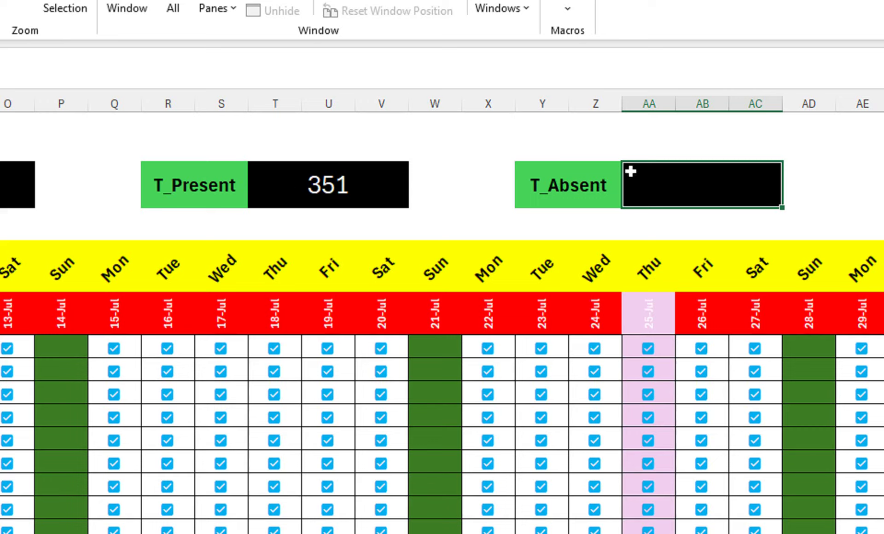
{"action": "type", "text": "="}
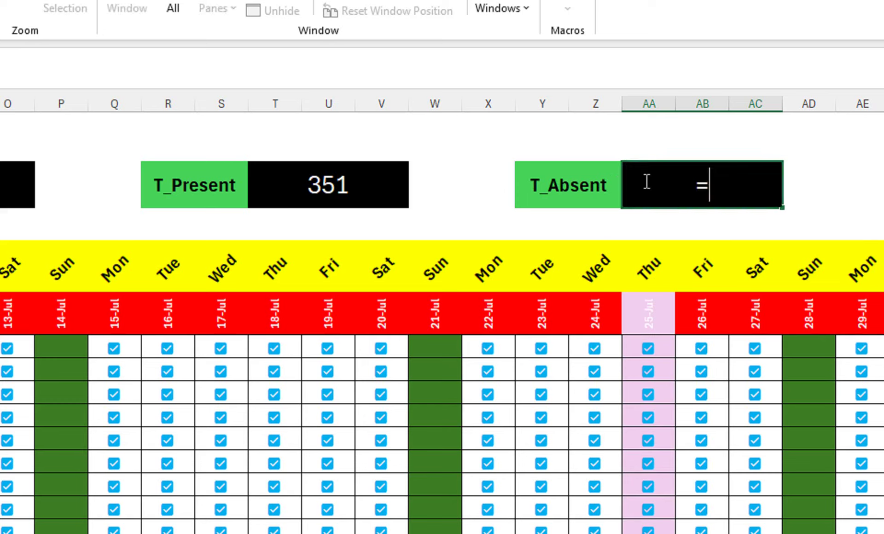
{"action": "type", "text": "countif"}
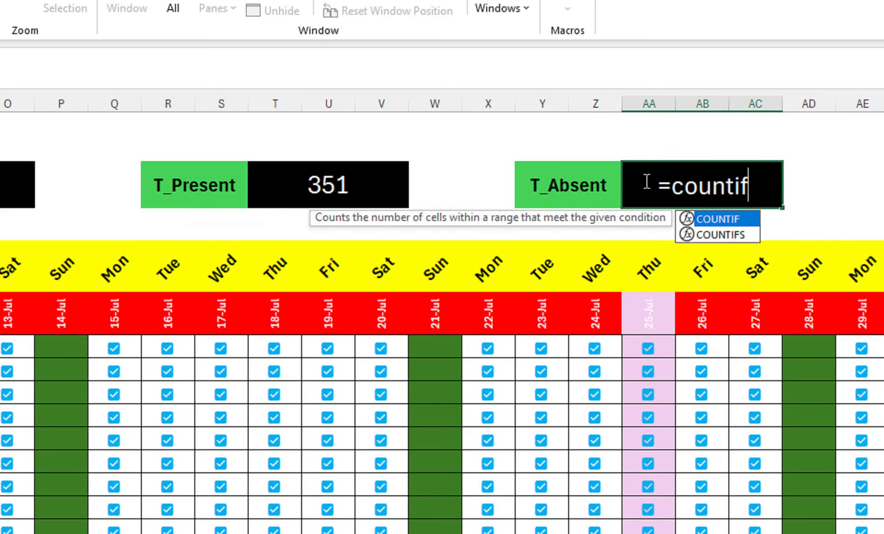
{"action": "key", "text": "Tab"}
{"action": "double_click", "coordinate": [644, 181]}
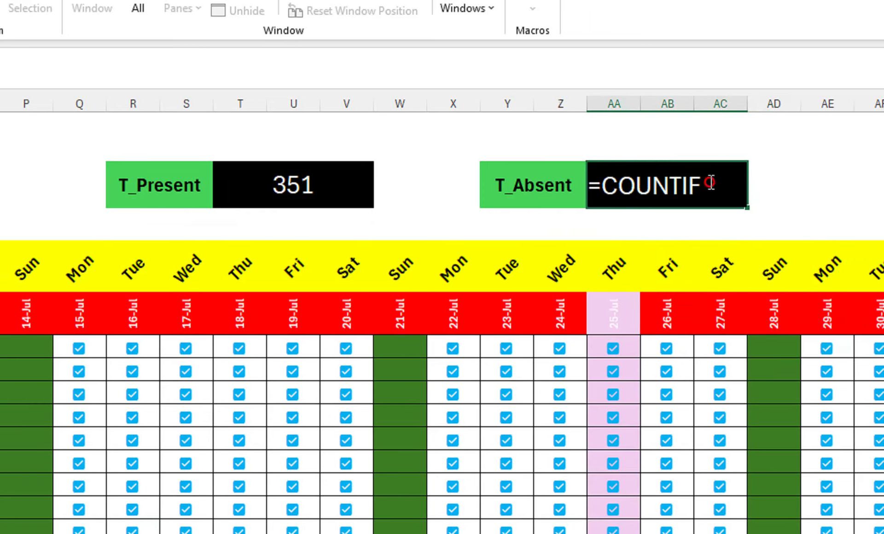
{"action": "type", "text": "("}
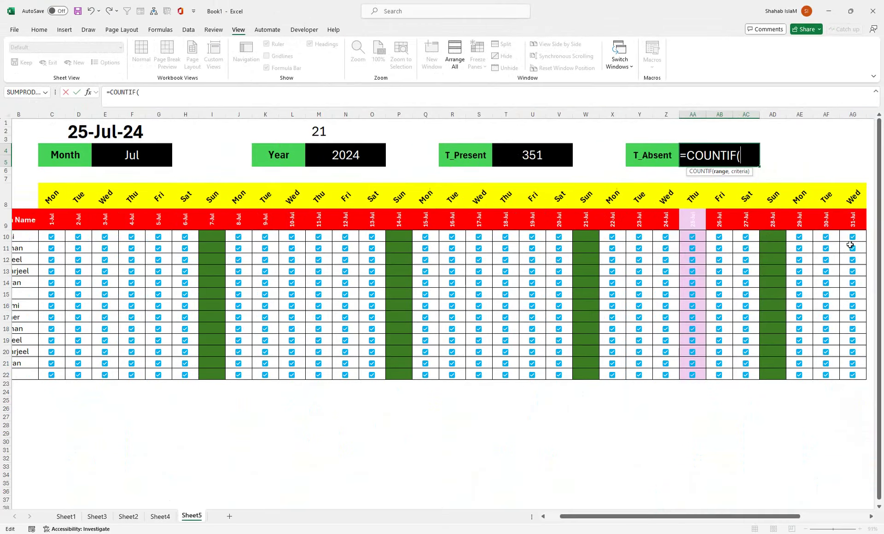
{"action": "left_click_drag", "start_coordinate": [855, 235], "coordinate": [46, 374]}
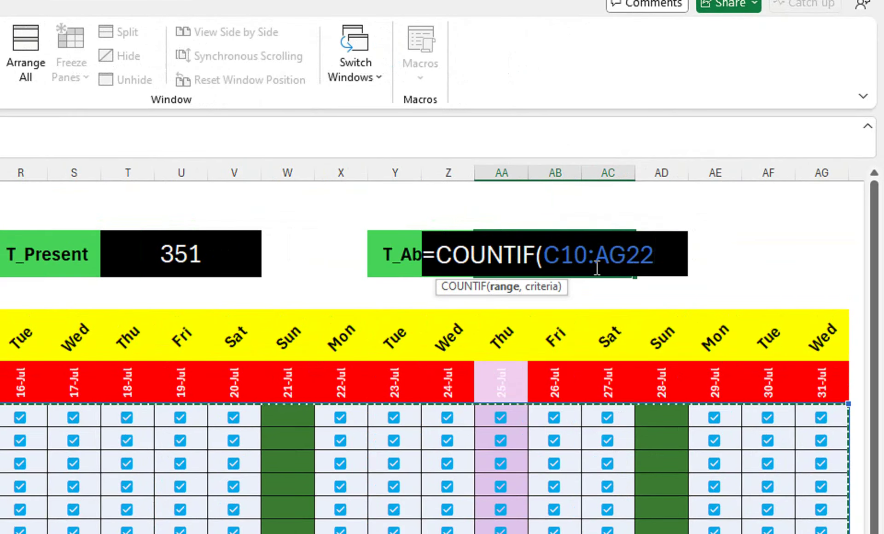
{"action": "type", "text": ",fals"}
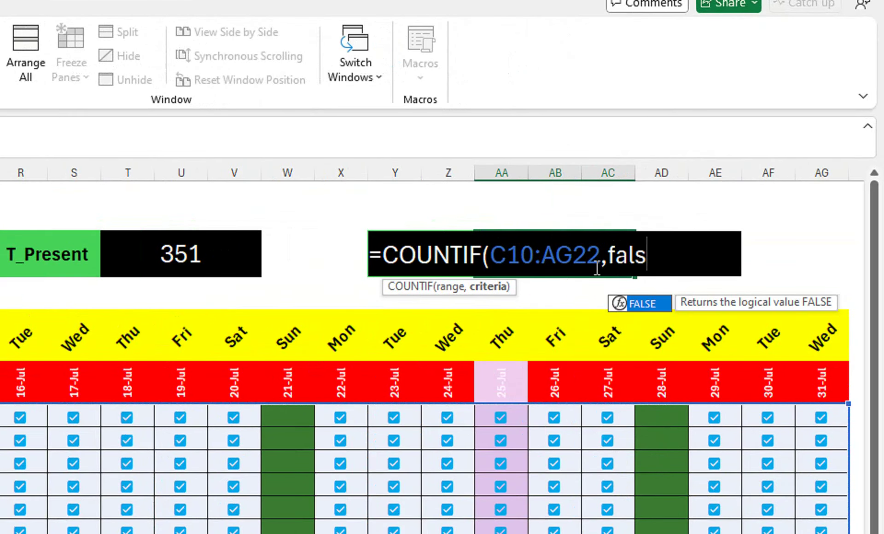
{"action": "key", "text": "Tab"}
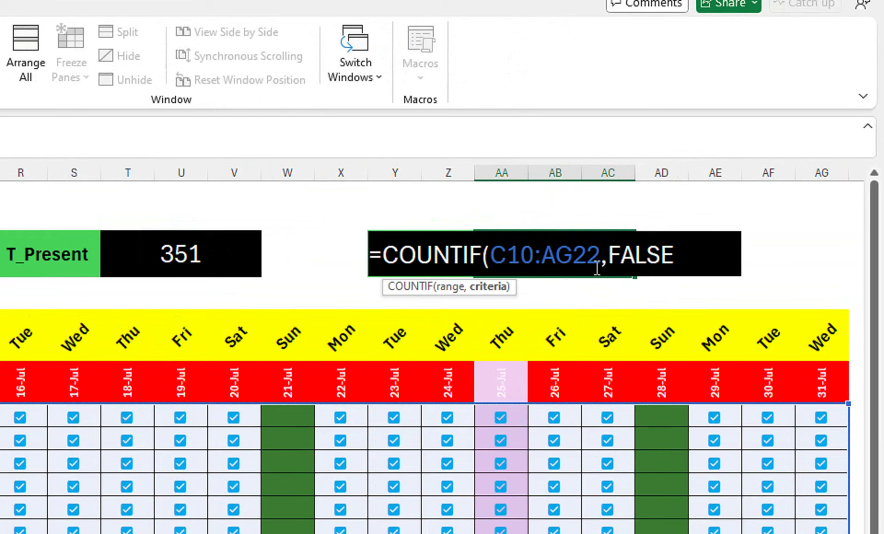
{"action": "type", "text": ")"}
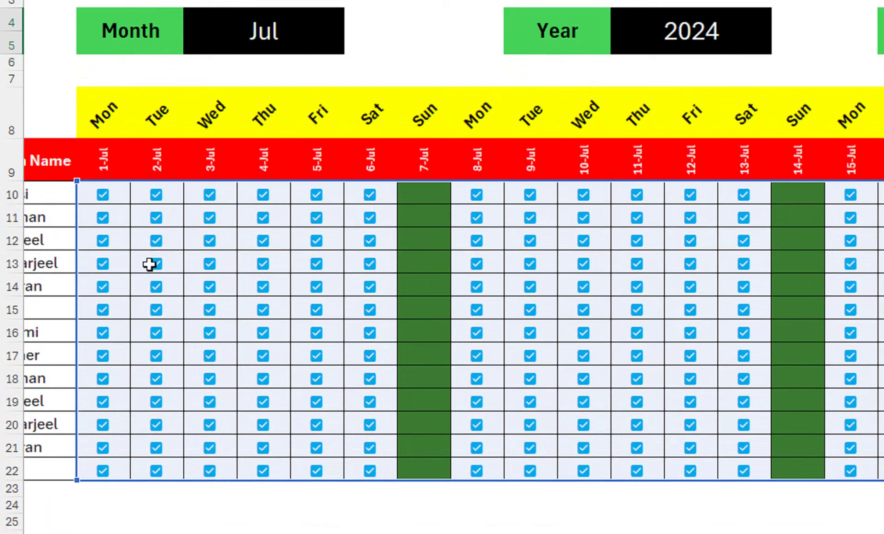
Extend the T_Absent formula by subtracting the Sunday count with -COUNTIF(C8:AG8,"Sun").
{"action": "type", "text": "-"}
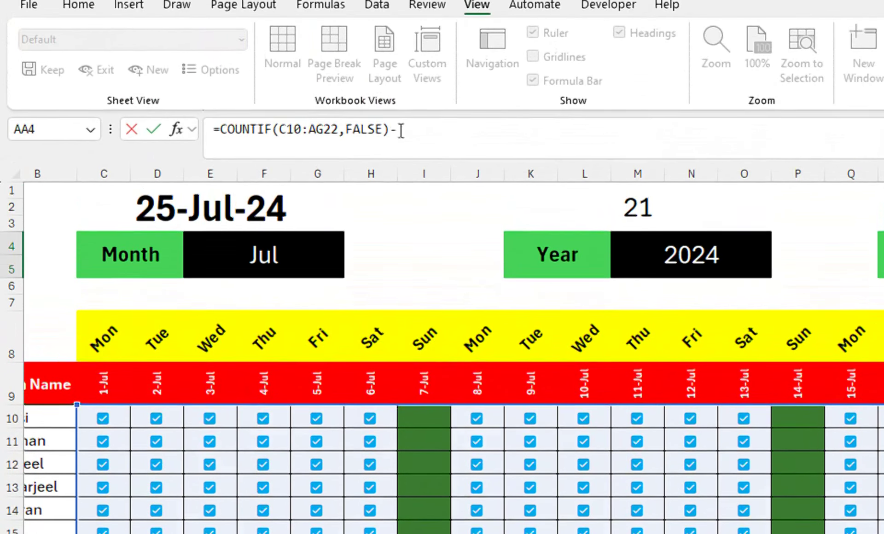
{"action": "type", "text": "countif"}
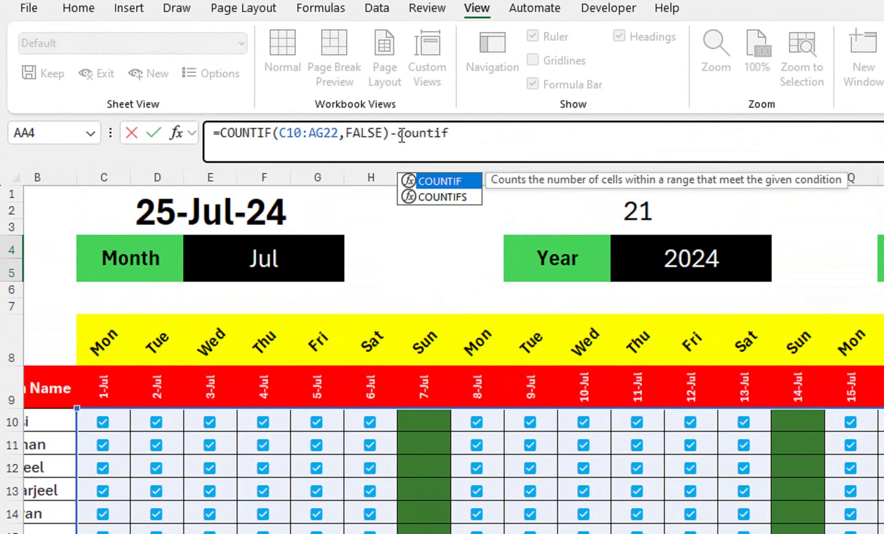
{"action": "key", "text": "Tab"}
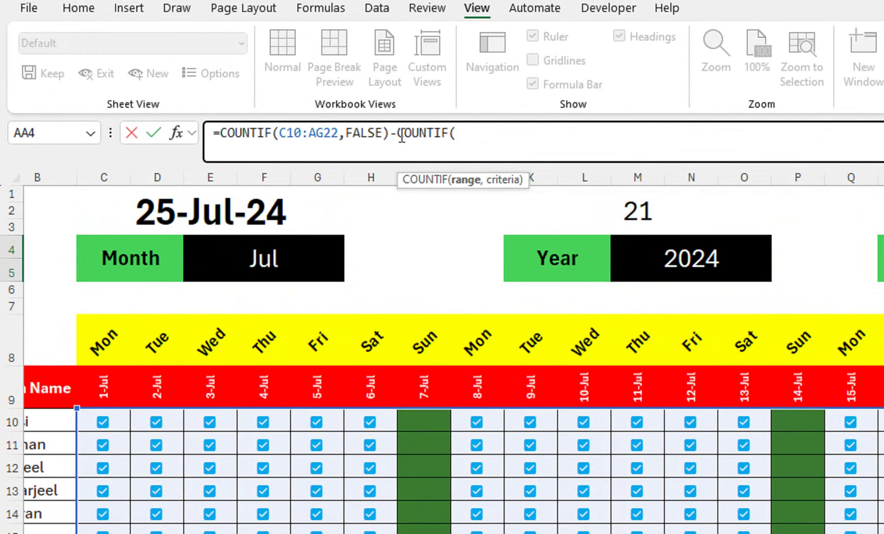
{"action": "left_click_drag", "start_coordinate": [109, 331], "coordinate": [817, 358]}
{"action": "key", "text": "Print"}
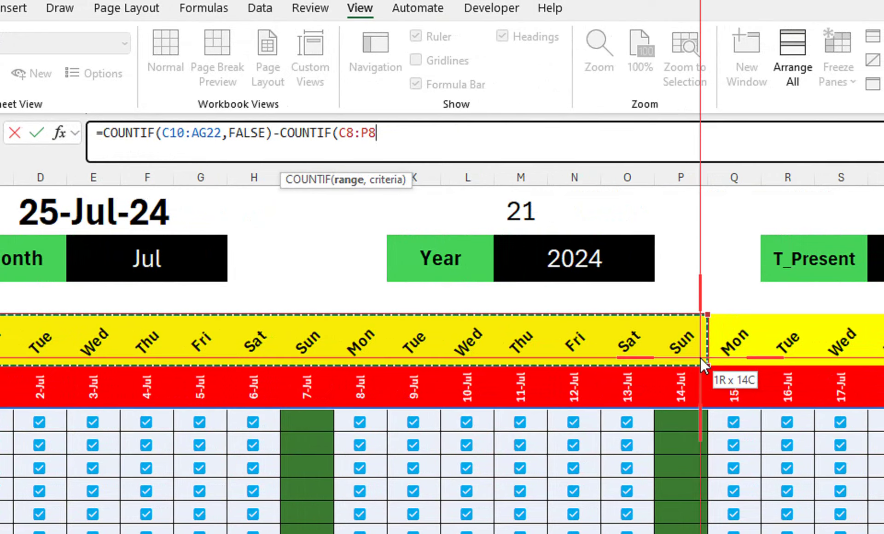
{"action": "key", "text": "Escape"}
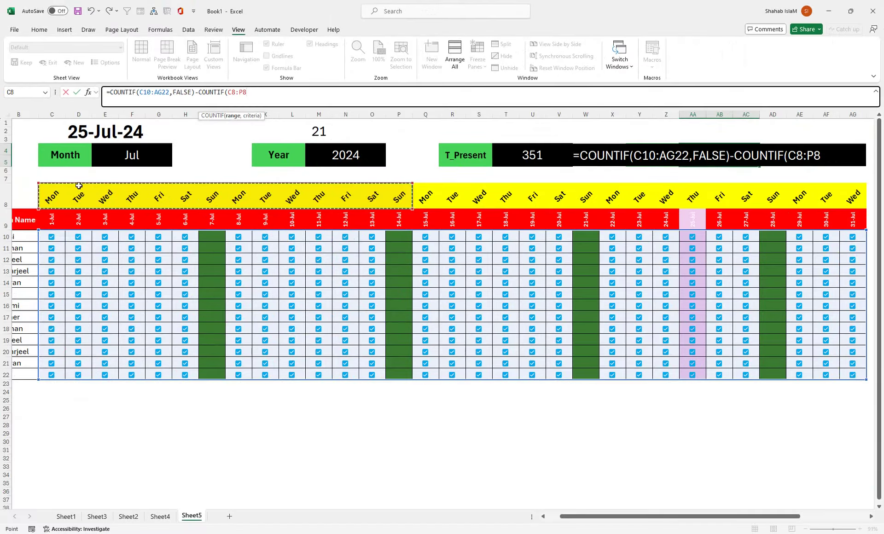
{"action": "left_click_drag", "start_coordinate": [79, 186], "coordinate": [854, 189]}
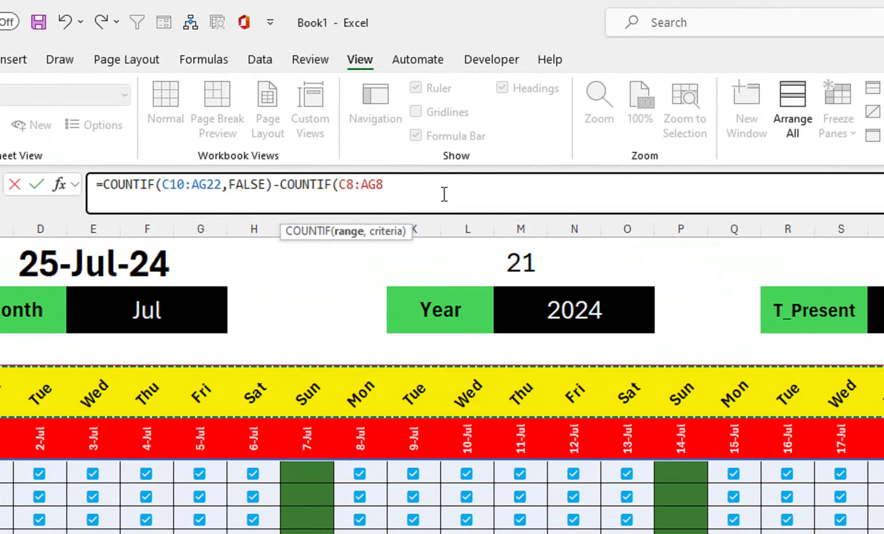
{"action": "type", "text": ","}
{"action": "type", "text": "\"Sun"}
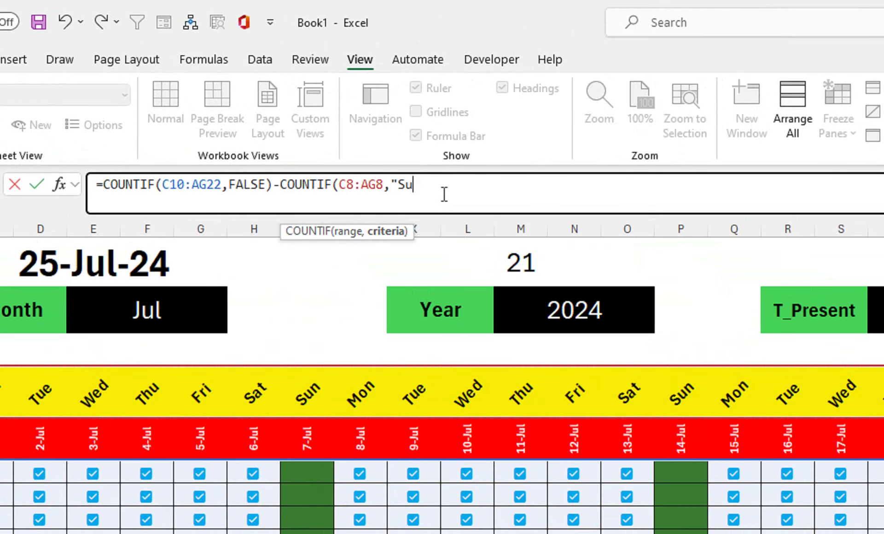
{"action": "type", "text": "\")"}
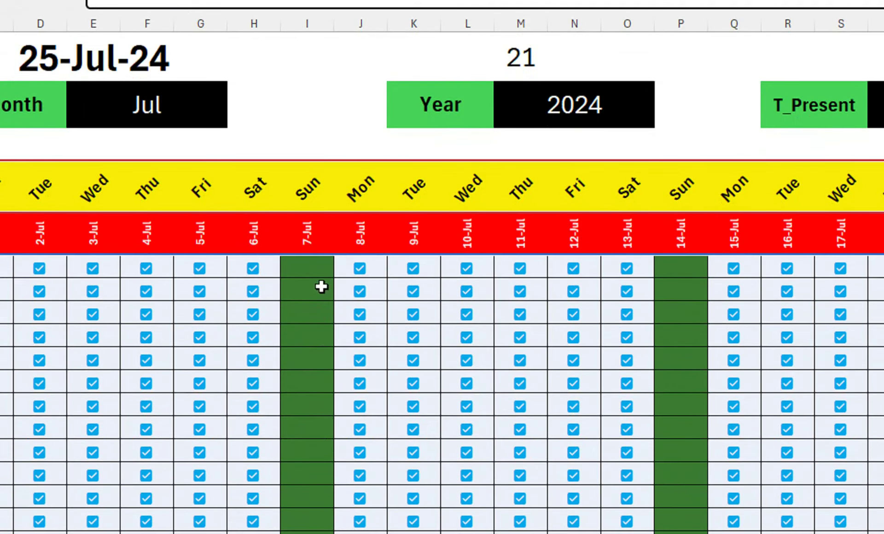
Multiply the Sunday count by COUNTA(L10:L22) and enter the completed T_Absent formula in AA4.
{"action": "type", "text": "*"}
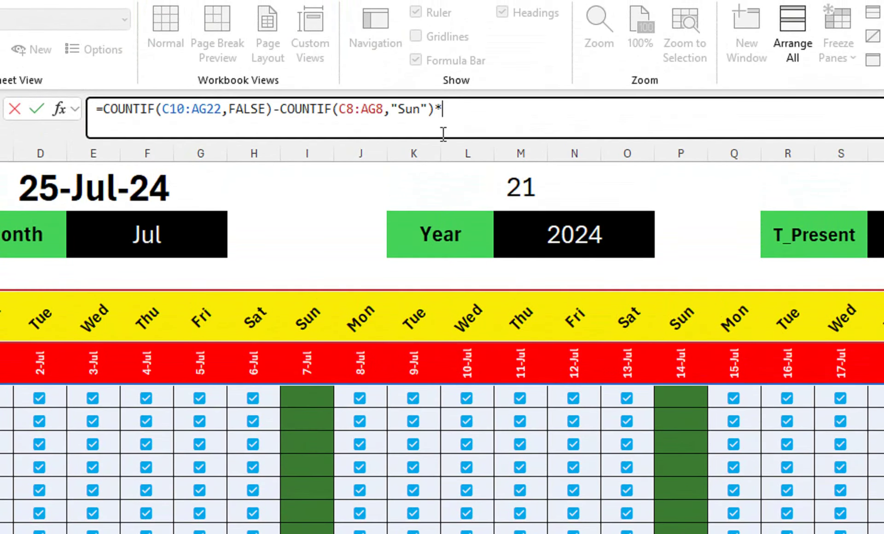
{"action": "type", "text": "count"}
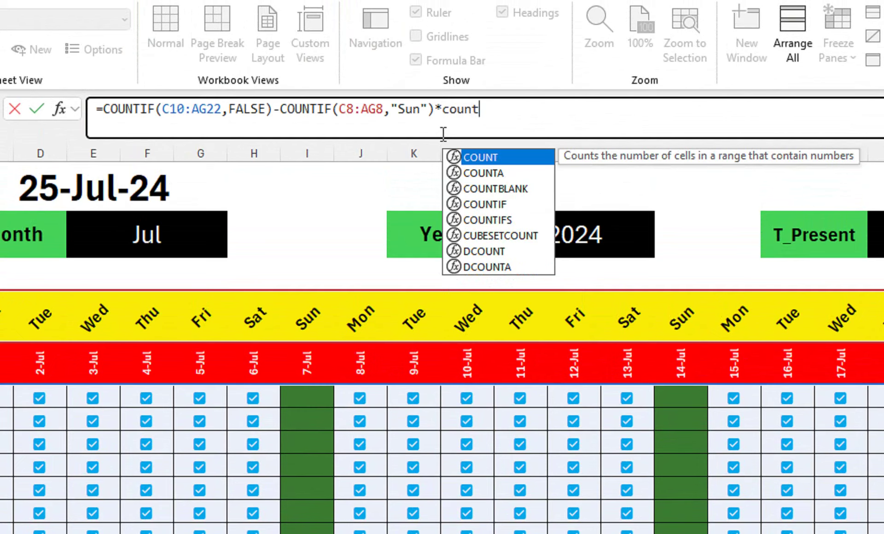
{"action": "key", "text": "Down"}
{"action": "key", "text": "Tab"}
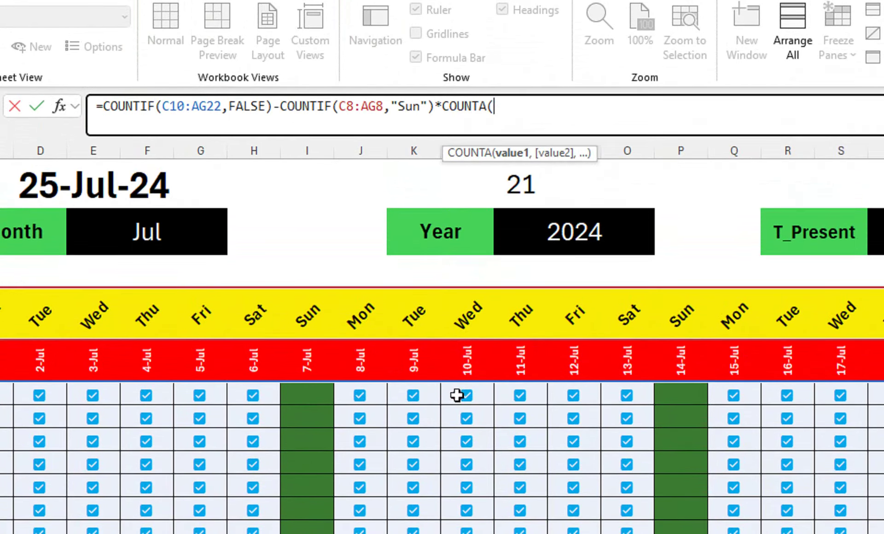
{"action": "left_click_drag", "start_coordinate": [458, 396], "coordinate": [452, 453]}
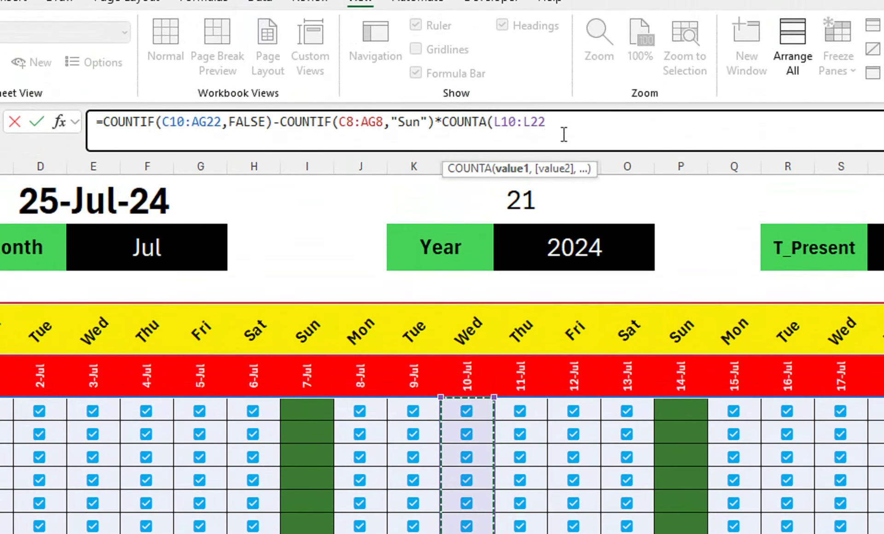
{"action": "type", "text": ")"}
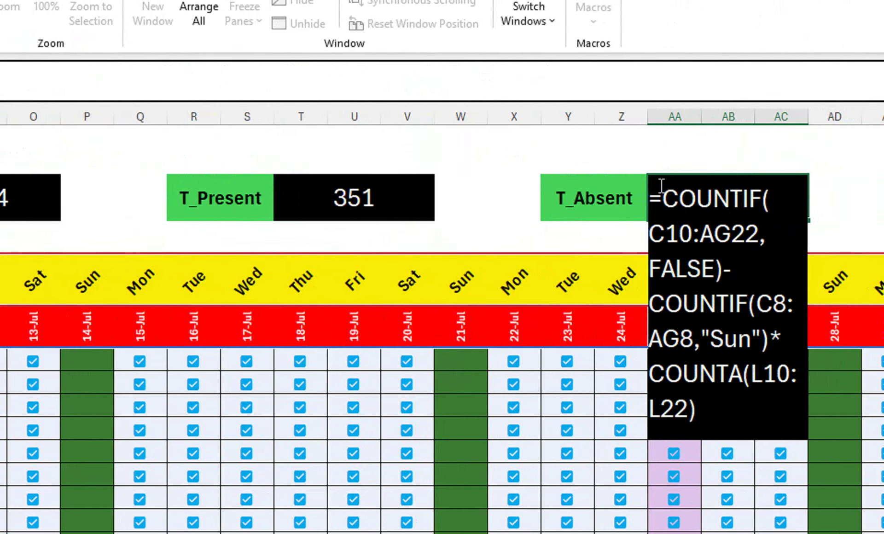
{"action": "key", "text": "Return"}
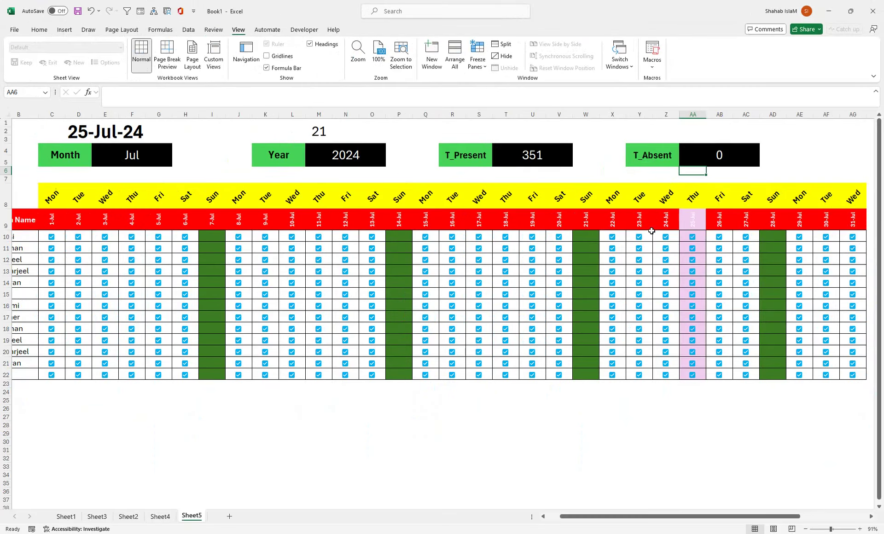
Test the totals by unticking the attendance checkboxes in Z10, Z14, AC12, T10, T15, S16 and Q10.
{"action": "left_click", "coordinate": [619, 362]}
{"action": "left_click", "coordinate": [666, 283]}
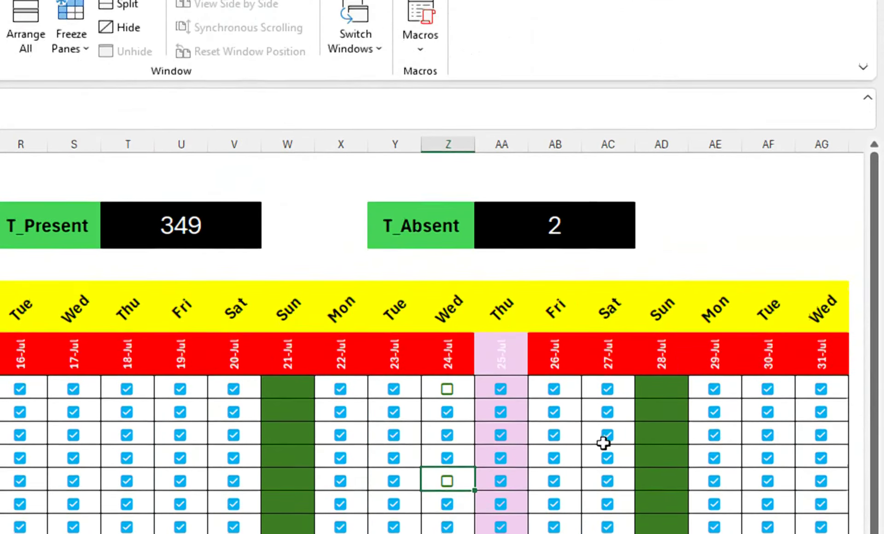
{"action": "left_click", "coordinate": [608, 436]}
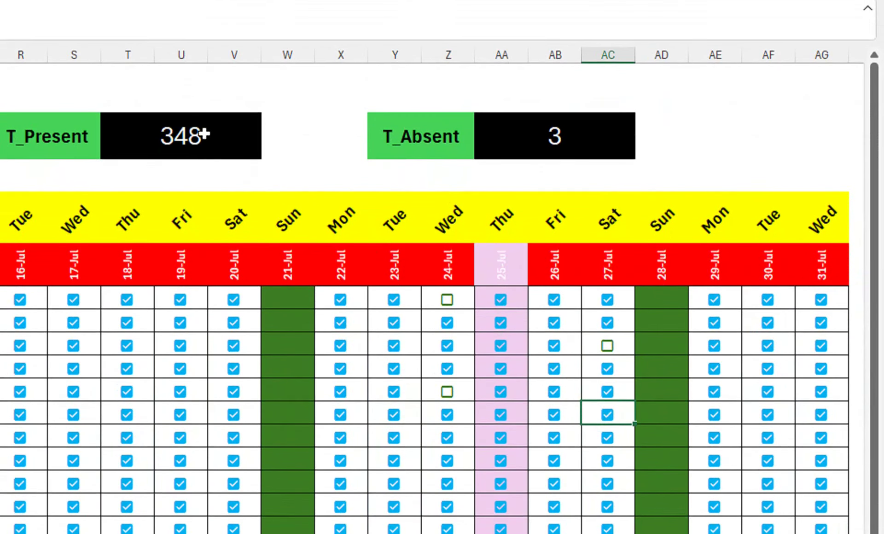
{"action": "left_click", "coordinate": [127, 300]}
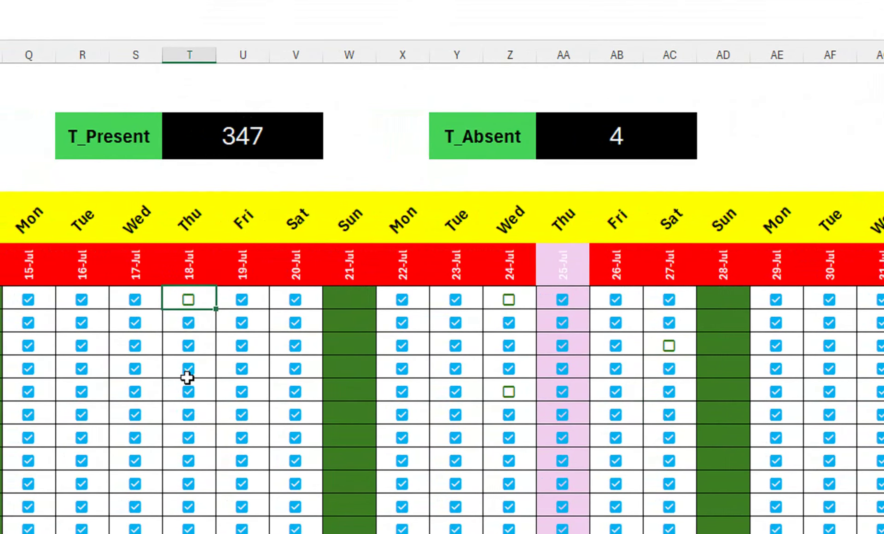
{"action": "left_click", "coordinate": [190, 413]}
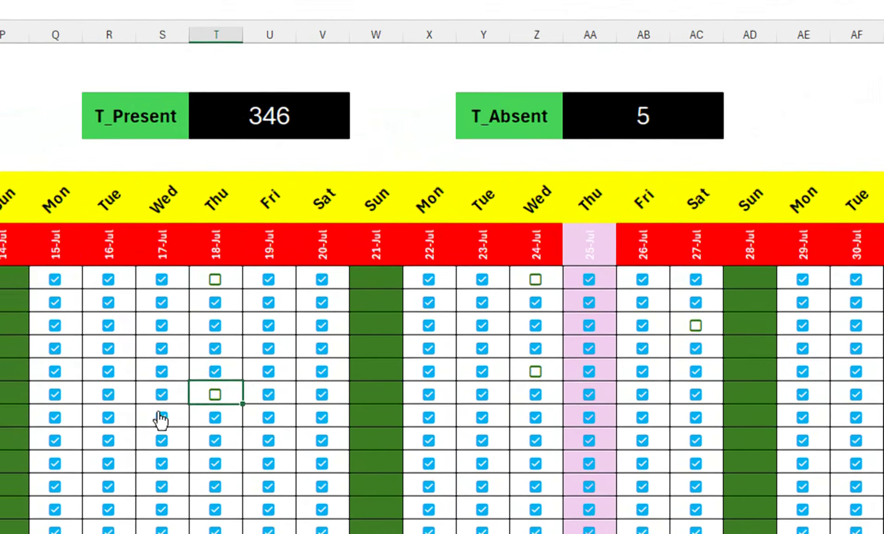
{"action": "left_click", "coordinate": [162, 418]}
{"action": "left_click", "coordinate": [57, 280]}
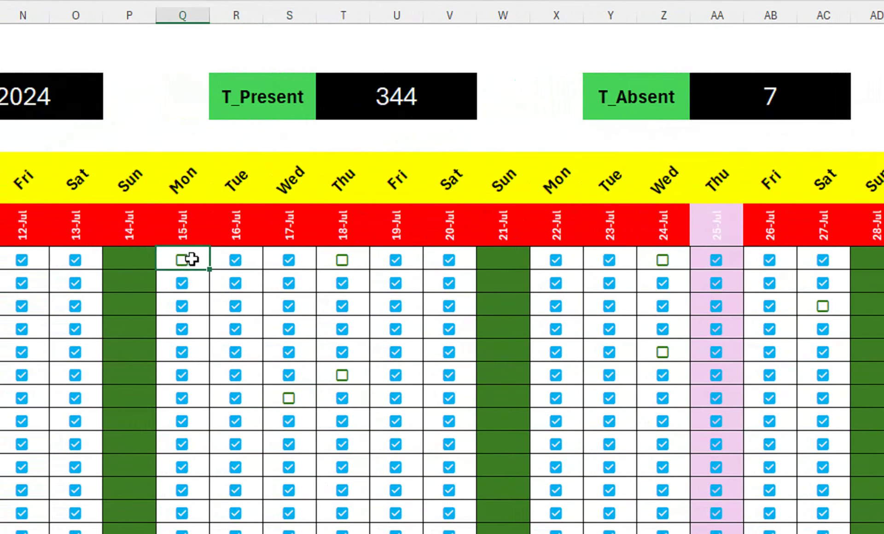
Untick every checkbox from 15-Jul to 20-Jul in Q10:V22 to test the totals, and tick them all again.
{"action": "left_click_drag", "start_coordinate": [191, 259], "coordinate": [446, 533]}
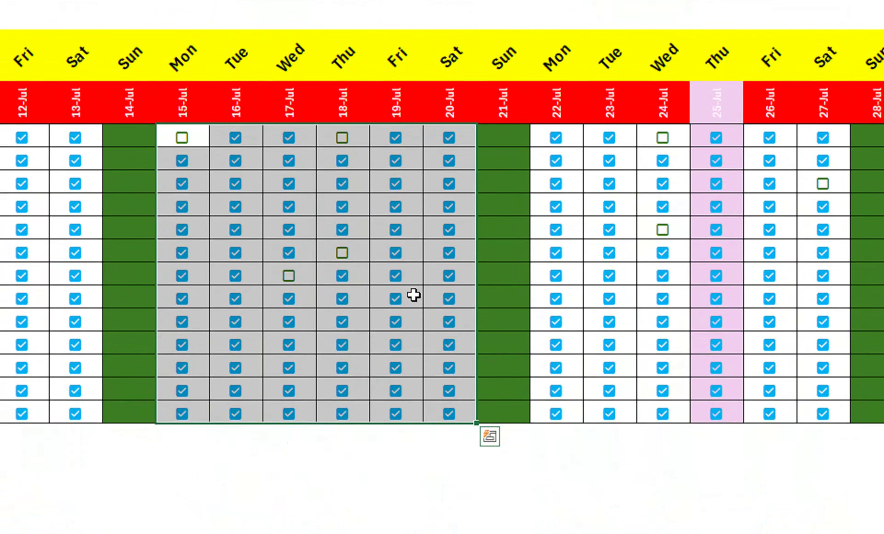
{"action": "key", "text": "space"}
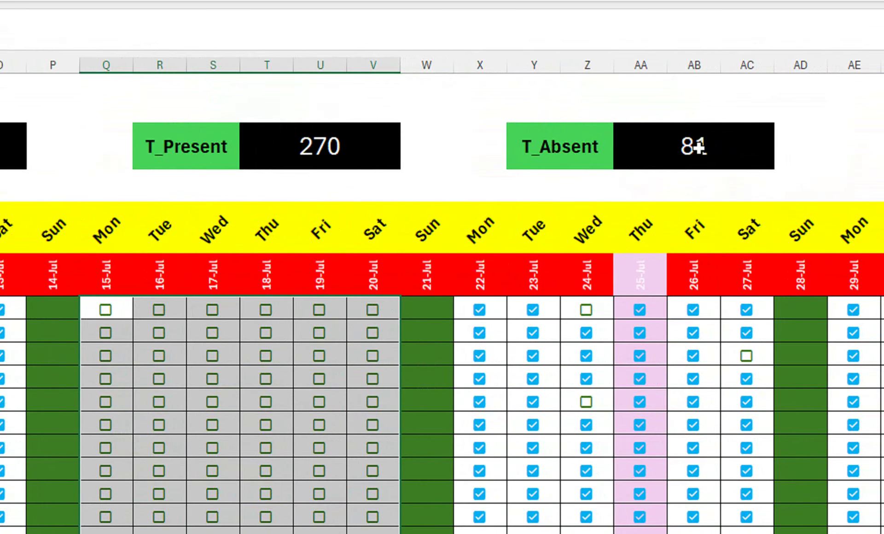
{"action": "left_click", "coordinate": [115, 311]}
{"action": "left_click_drag", "start_coordinate": [194, 311], "coordinate": [432, 408]}
{"action": "key", "text": "space"}
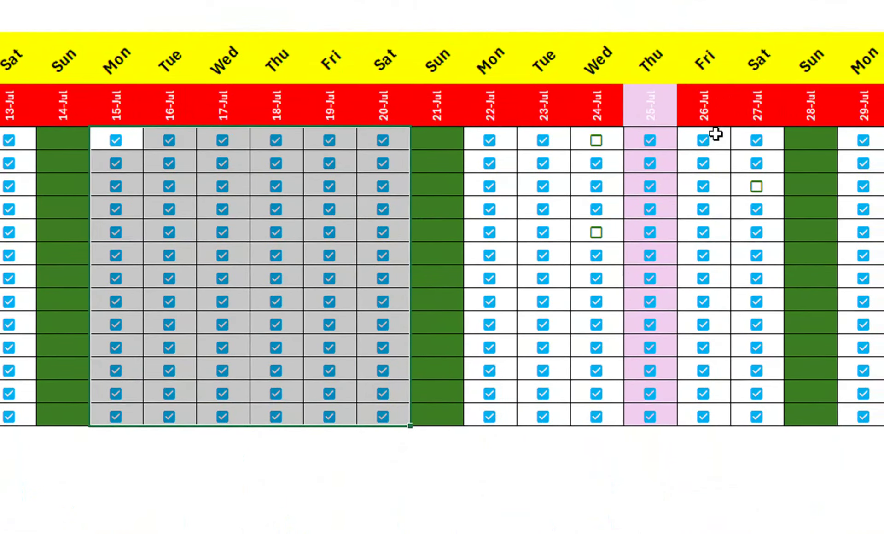
Untick every checkbox for 26-Jul and 27-Jul in AB10:AC22 and for 29-Jul to 31-Jul in AE10:AG22.
{"action": "left_click_drag", "start_coordinate": [785, 126], "coordinate": [822, 376]}
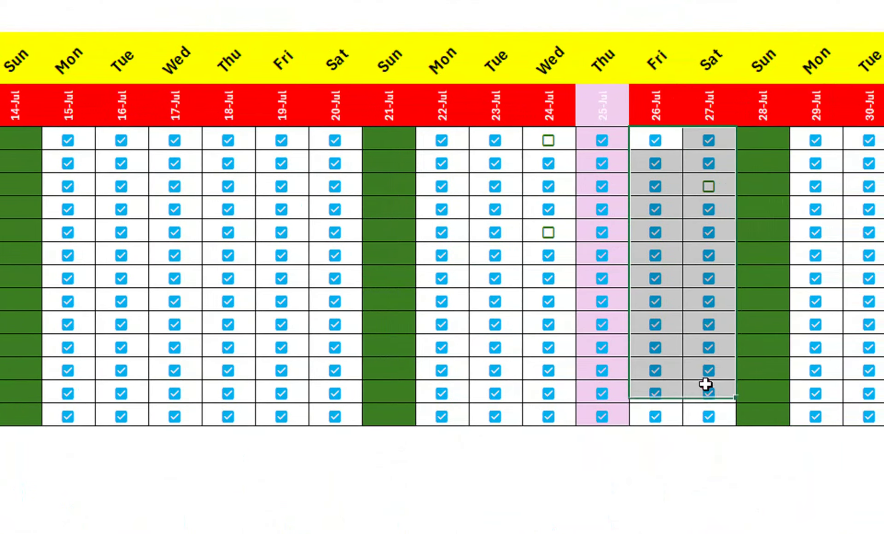
{"action": "left_click_drag", "start_coordinate": [705, 384], "coordinate": [700, 389]}
{"action": "left_click", "coordinate": [655, 141]}
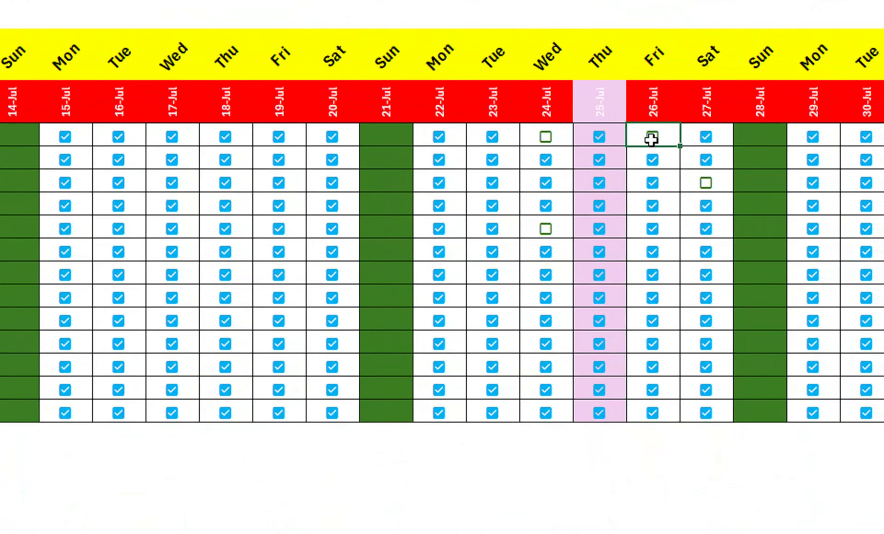
{"action": "left_click_drag", "start_coordinate": [663, 128], "coordinate": [677, 401]}
{"action": "key", "text": "Delete"}
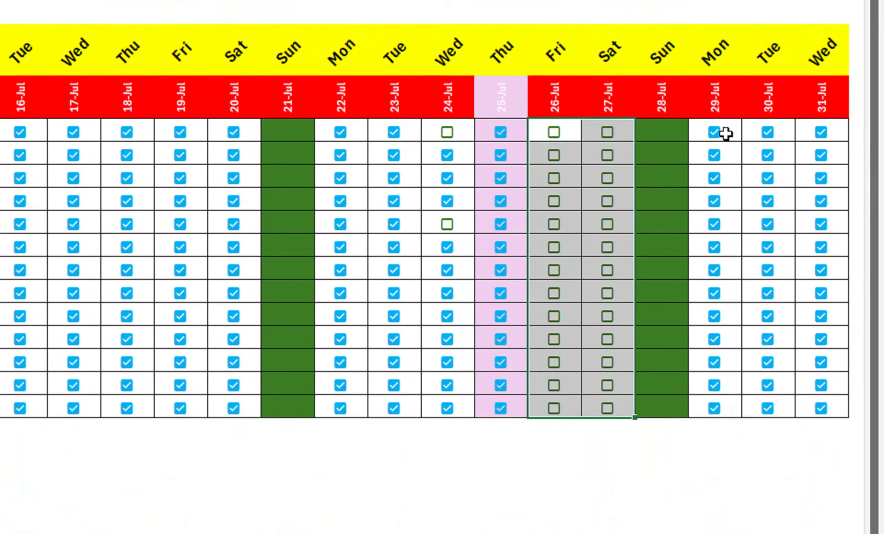
{"action": "left_click", "coordinate": [725, 134]}
{"action": "left_click_drag", "start_coordinate": [725, 134], "coordinate": [816, 398]}
{"action": "key", "text": "Delete"}
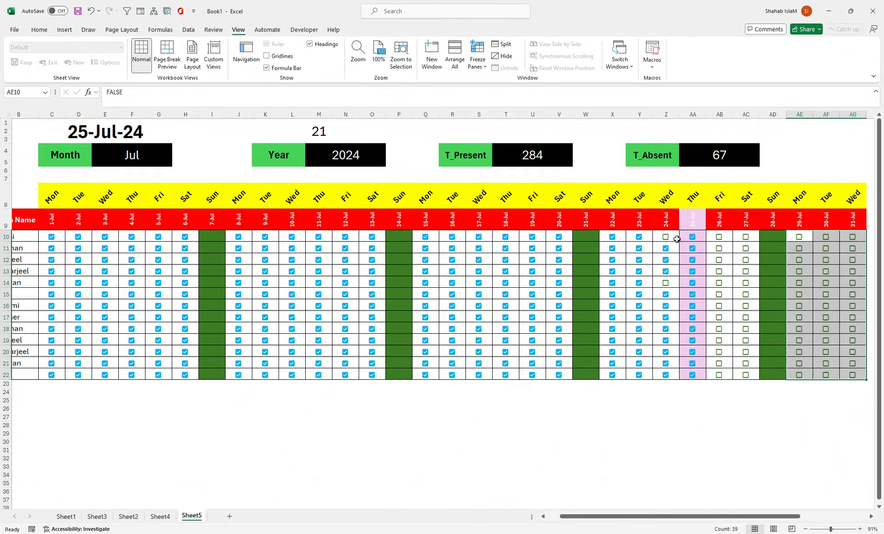
Merge and center R1:AC3 above the totals and enter the title "End Of Month Report" there.
{"action": "left_click_drag", "start_coordinate": [226, 218], "coordinate": [17, 135]}
{"action": "left_click_drag", "start_coordinate": [490, 124], "coordinate": [792, 140]}
{"action": "left_click", "coordinate": [44, 31]}
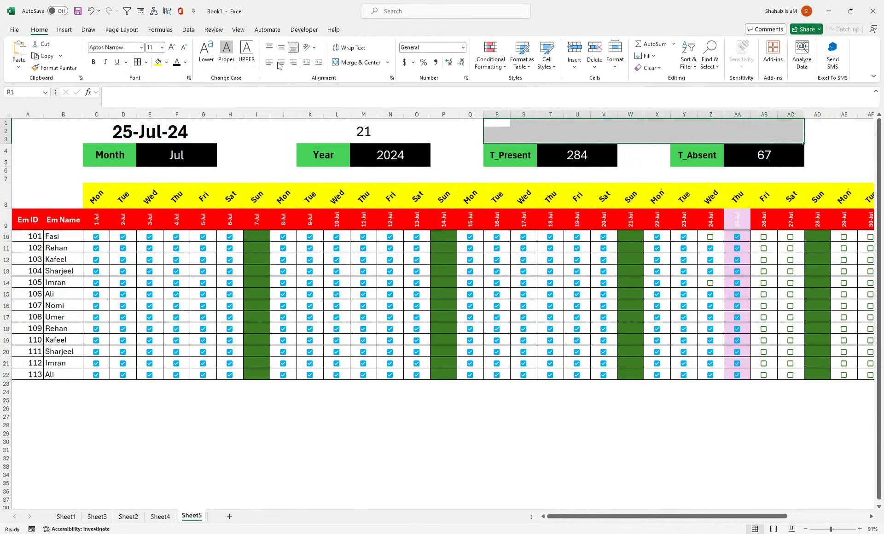
{"action": "left_click", "coordinate": [361, 62]}
{"action": "type", "text": "End OGF"}
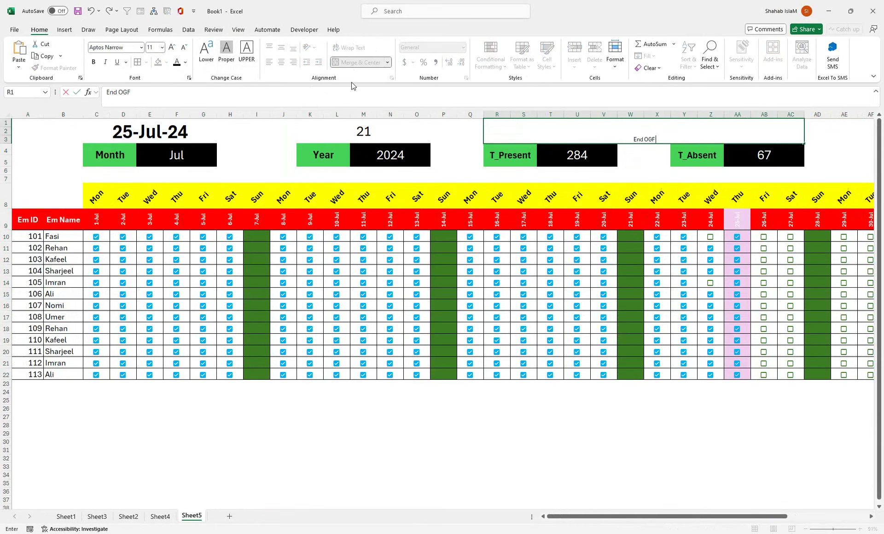
{"action": "key", "text": "BackSpace"}
{"action": "key", "text": "BackSpace"}
{"action": "type", "text": "f Month Report"}
{"action": "left_click", "coordinate": [463, 293]}
{"action": "left_click", "coordinate": [610, 130]}
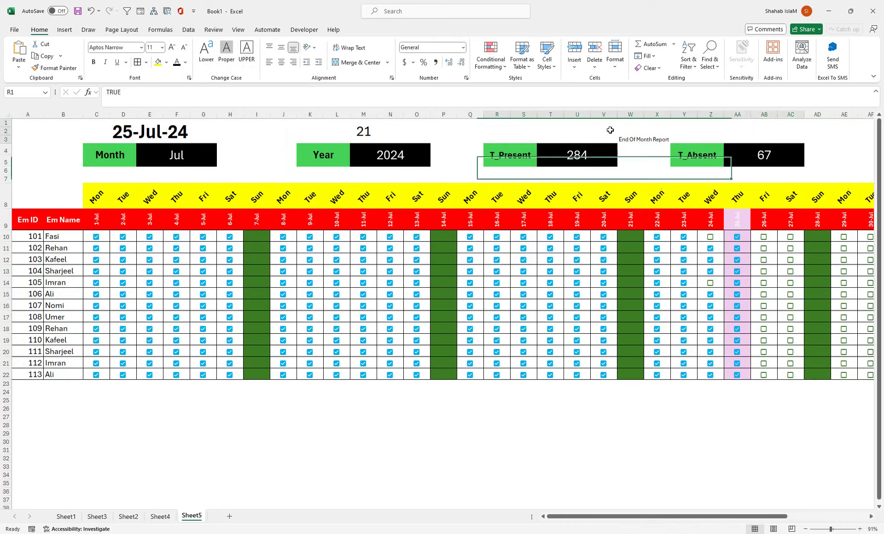
Middle-align the End Of Month Report title vertically and increase its font size to 26.
{"action": "left_click", "coordinate": [280, 48]}
{"action": "left_click", "coordinate": [174, 48]}
{"action": "left_click", "coordinate": [174, 47]}
{"action": "left_click", "coordinate": [175, 49]}
{"action": "left_click", "coordinate": [175, 49]}
{"action": "left_click", "coordinate": [175, 49]}
{"action": "left_click", "coordinate": [175, 49]}
{"action": "left_click", "coordinate": [175, 49]}
{"action": "left_click", "coordinate": [175, 48]}
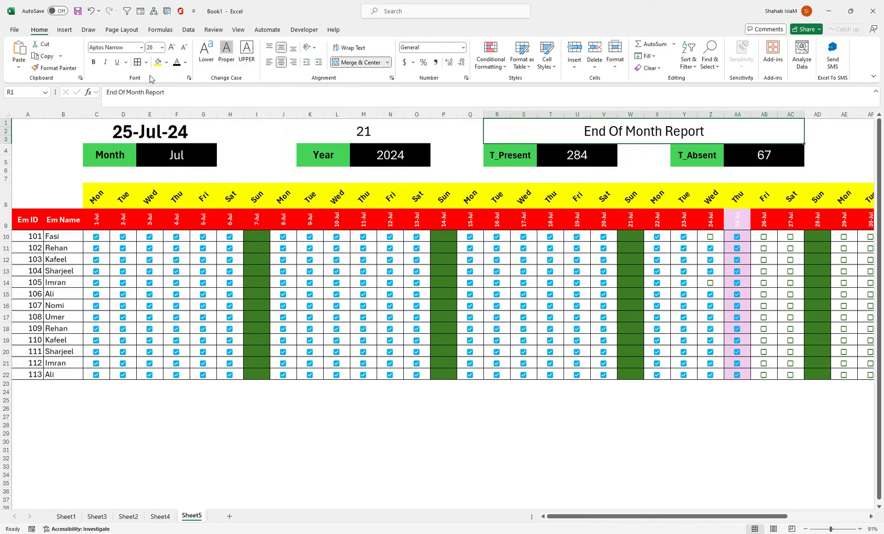
Fill the End Of Month Report title cell with yellow and make its text bold.
{"action": "left_click", "coordinate": [158, 62]}
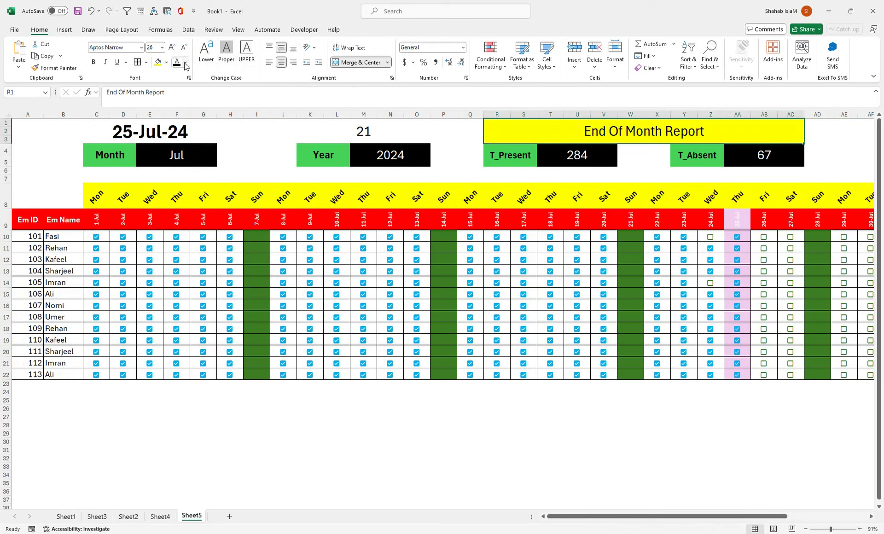
{"action": "left_click", "coordinate": [95, 62]}
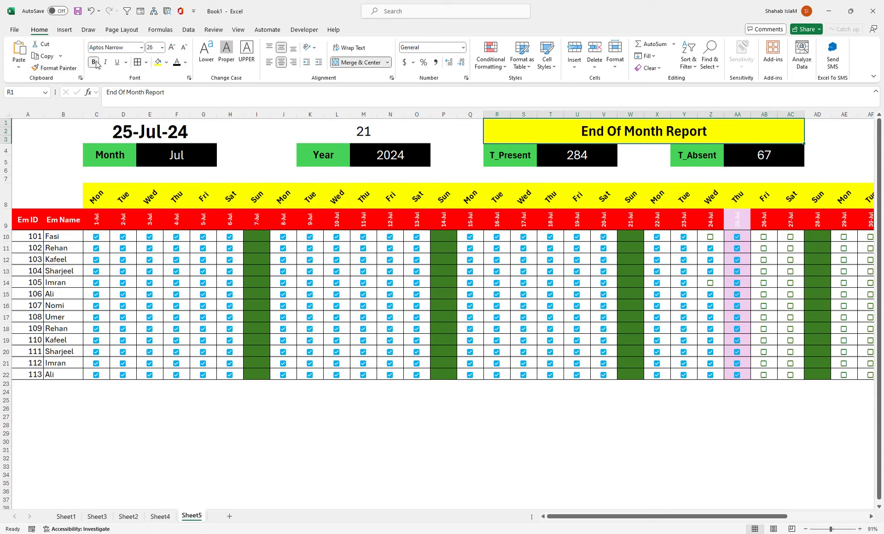
{"action": "left_click", "coordinate": [569, 315]}
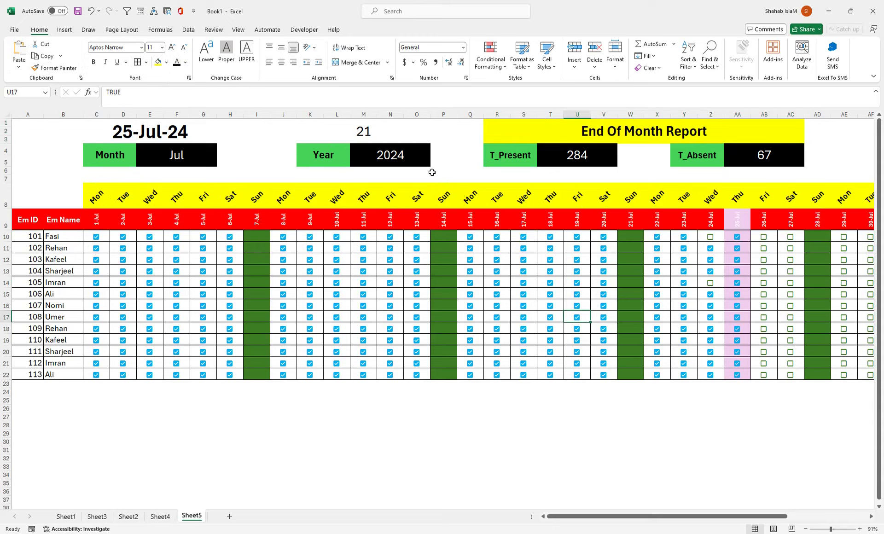
Examine the header layout of the finished attendance sheet on Sheet2 and return to Sheet5.
{"action": "left_click", "coordinate": [128, 516]}
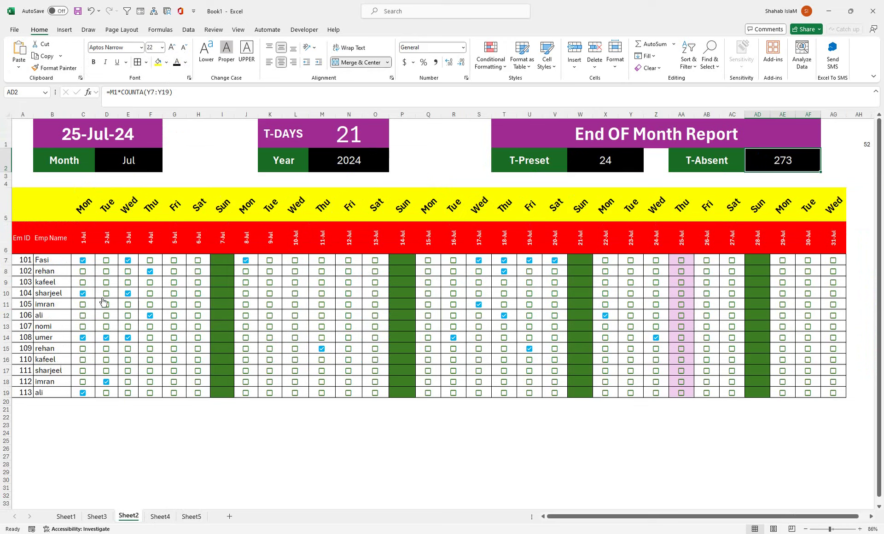
{"action": "left_click", "coordinate": [192, 517]}
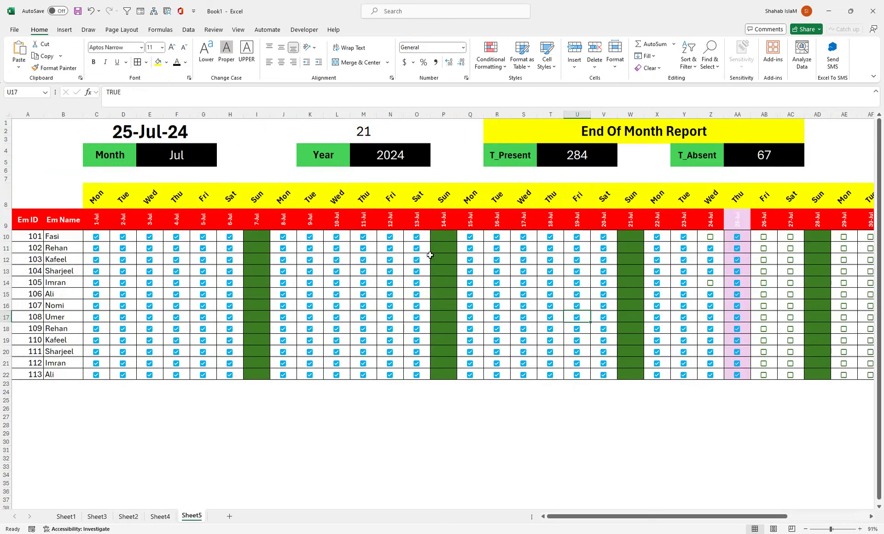